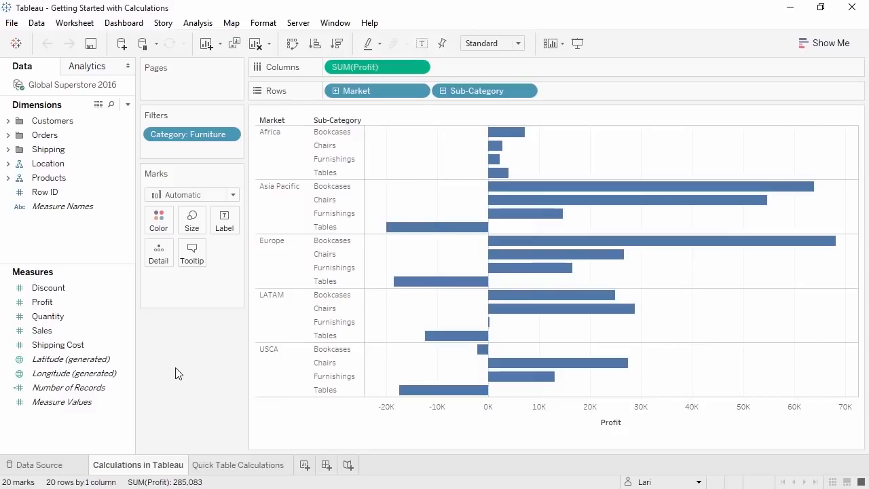
- Write a new calculated field: IF SUM([Profit]) > 0 THEN "positive" ELSE "negative" END
right_click(93, 251)
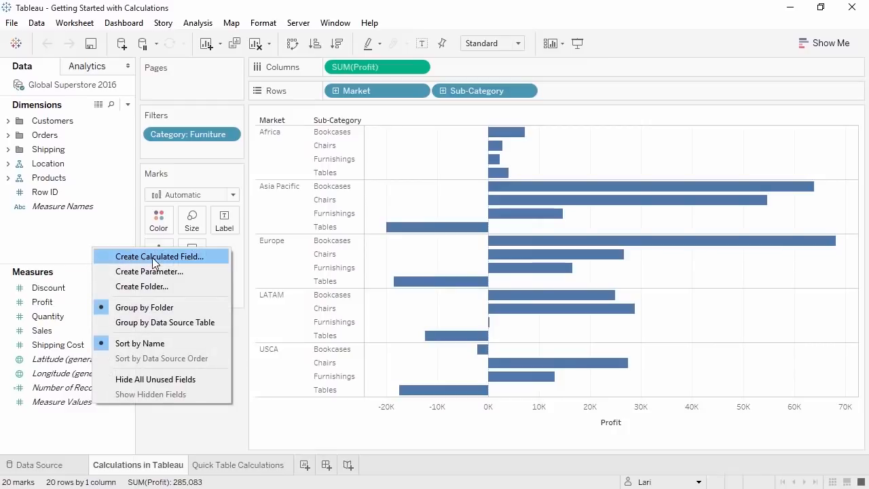
left_click(152, 257)
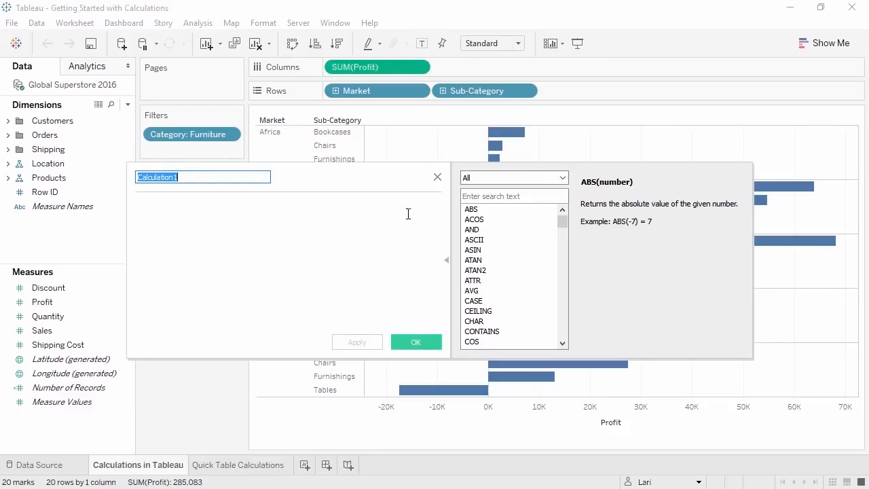
left_click(488, 180)
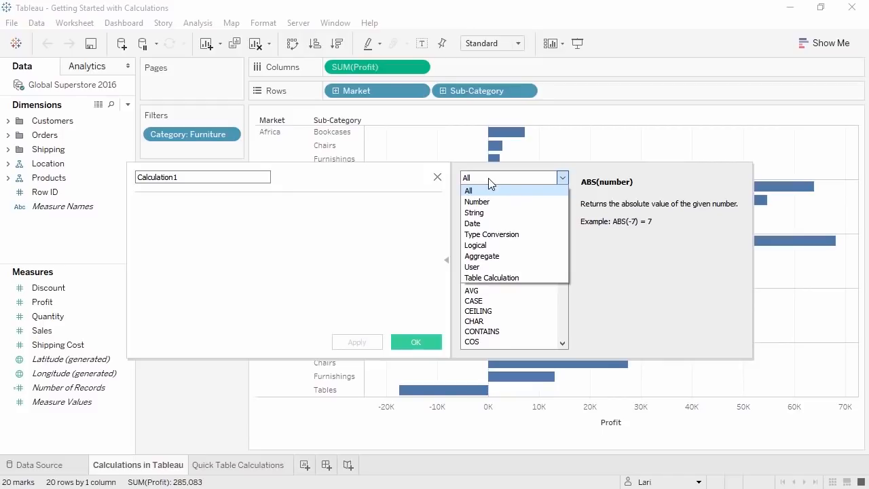
left_click(370, 223)
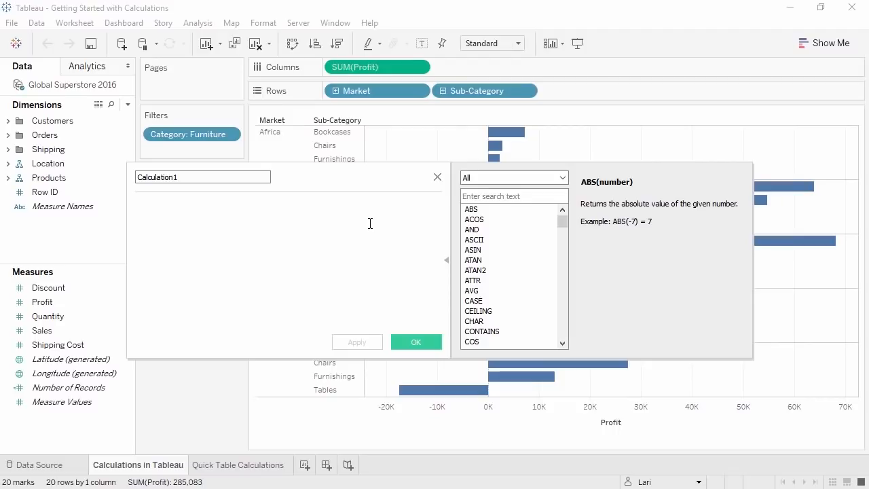
type("IF SUM([Profit]) ")
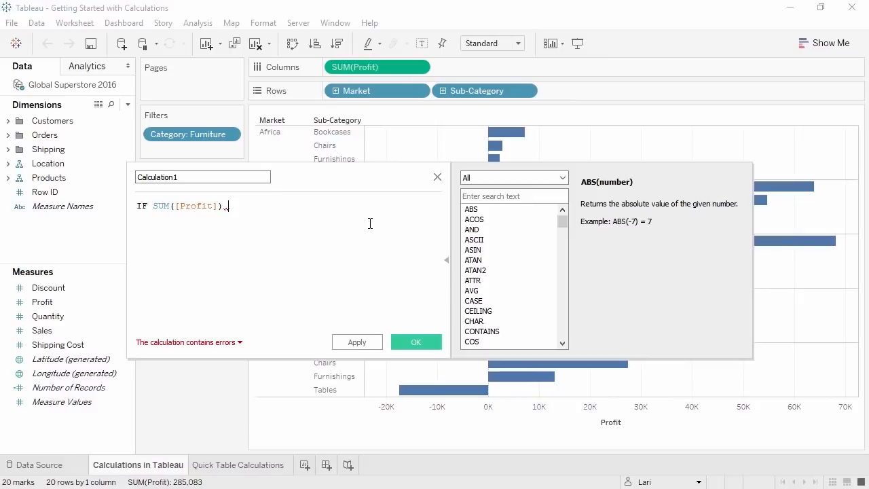
type("> 0")
key("Return")
type("THEN \"positive\"")
key("Return")
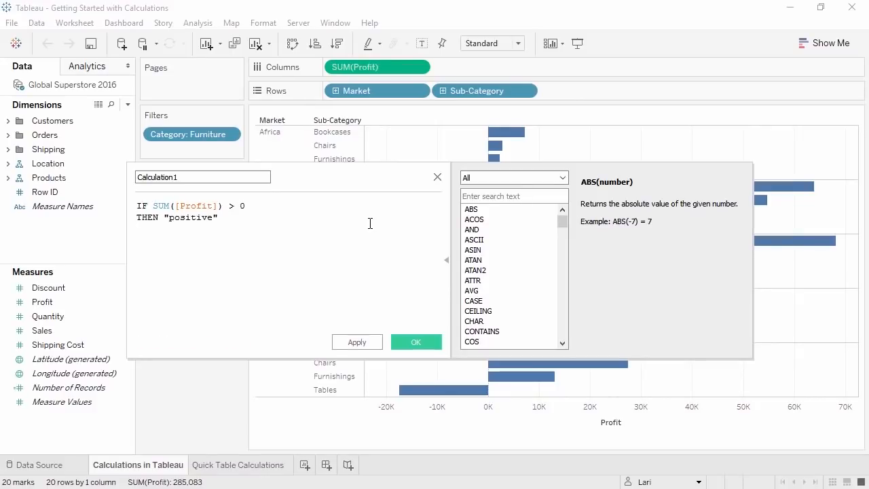
type("ELSE \"negative\"")
key("Return")
type("END")
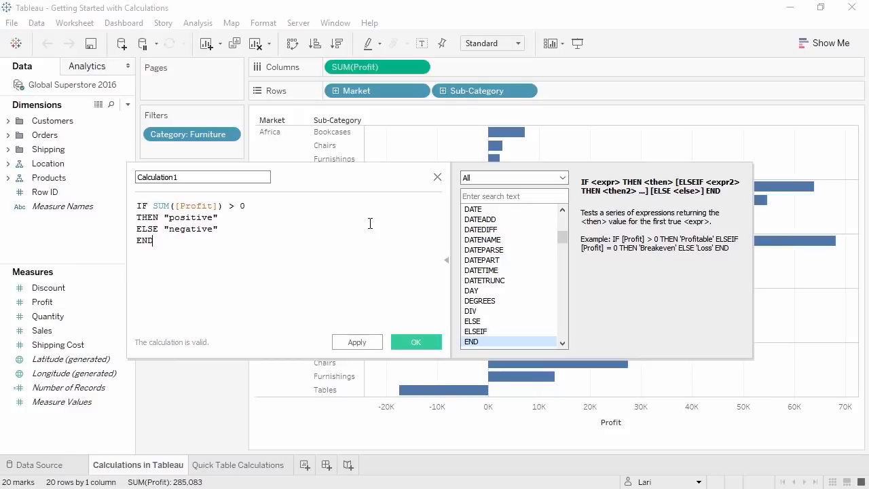
- Save the calculation under the name Sign of Profit and color the profit bars by it
double_click(228, 178)
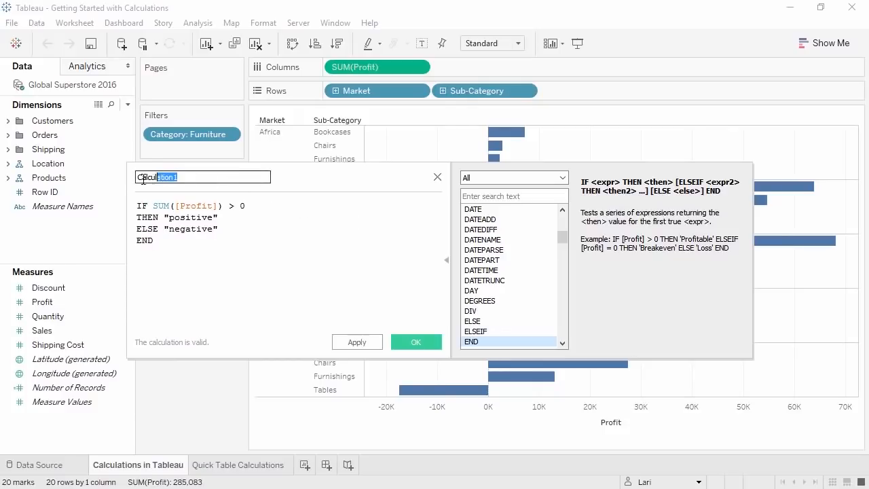
type("Sign of Profit")
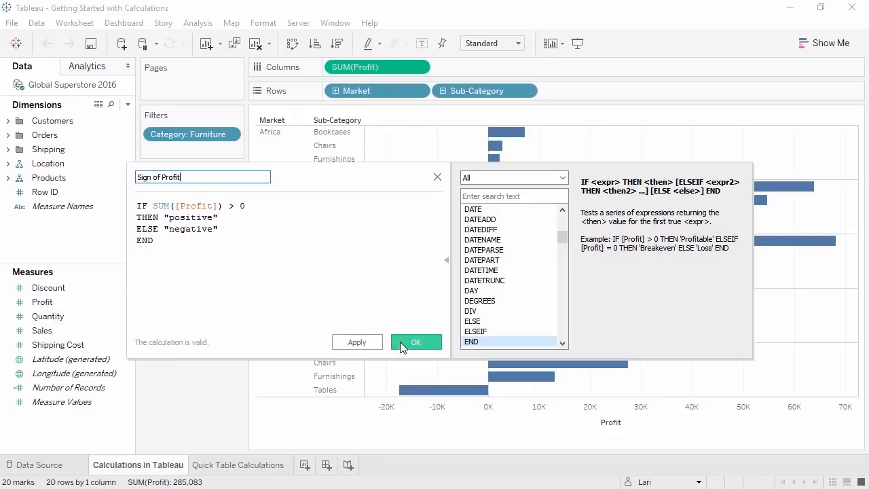
left_click(400, 341)
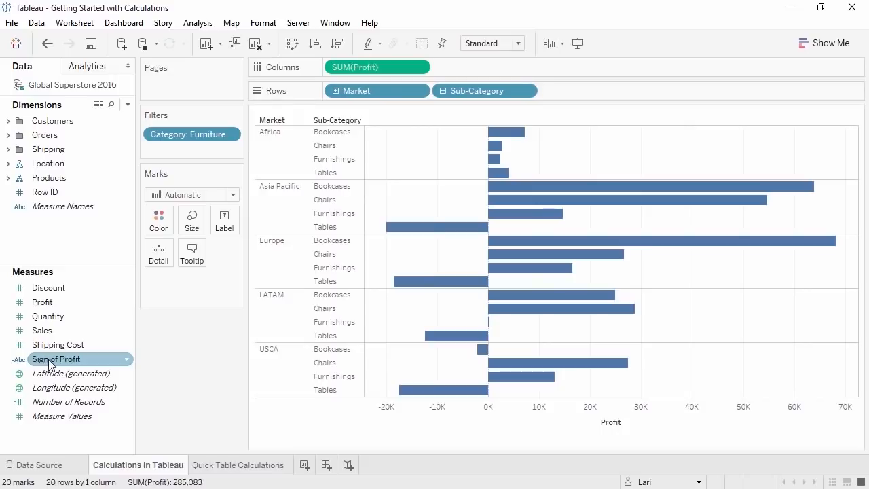
left_click_drag(53, 360, 154, 229)
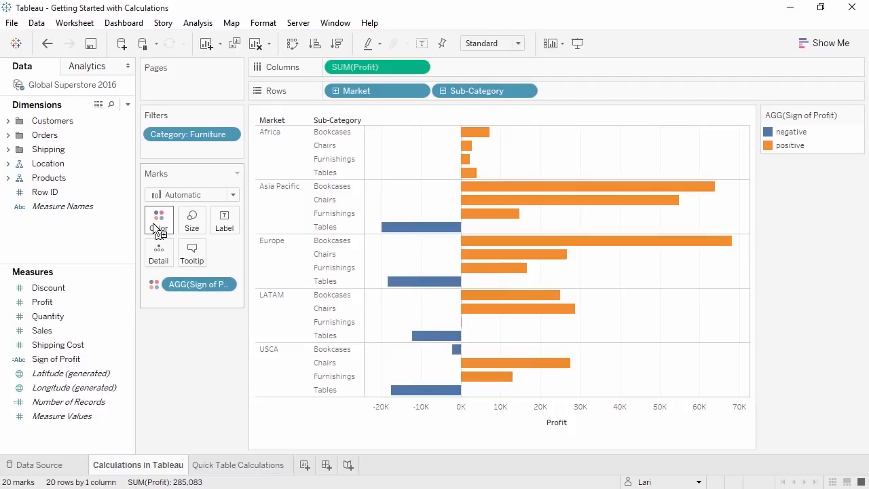
- Add an ad hoc calculation [Sales] - [Profit] to the columns beside SUM(Profit)
double_click(456, 71)
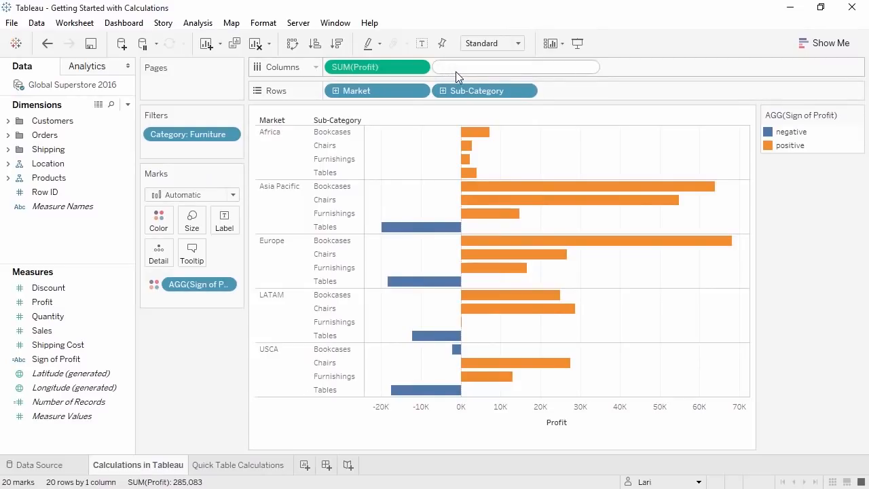
type("Sales")
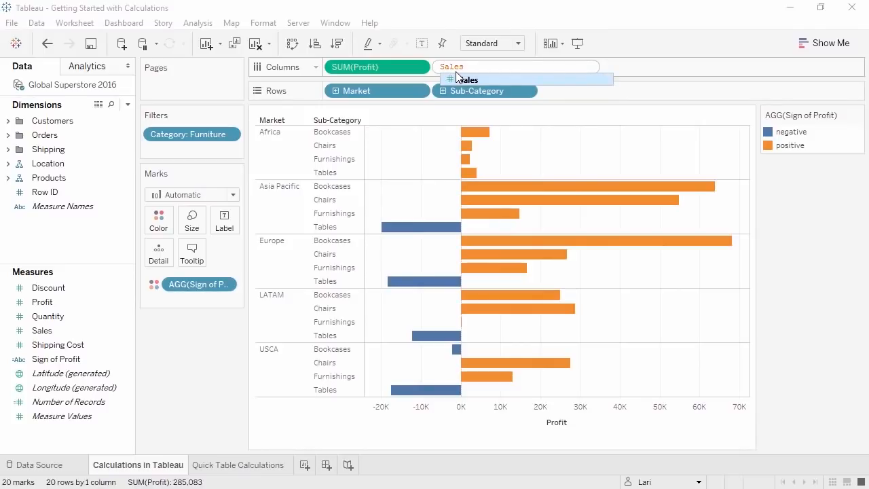
key("Return")
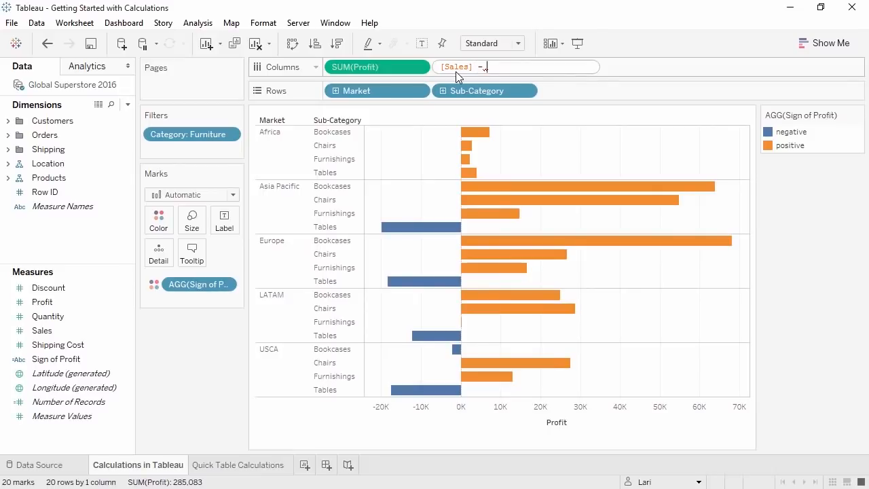
left_click_drag(100, 300, 532, 65)
key("Return")
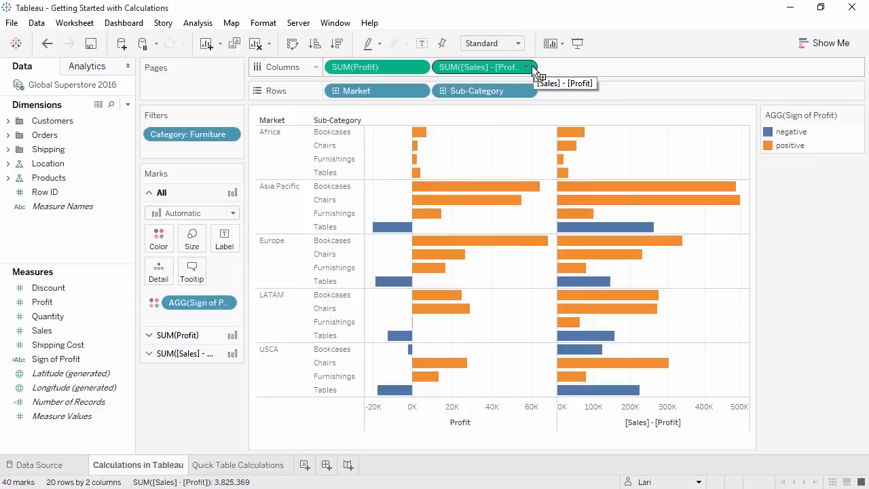
- Store the [Sales] - [Profit] calculation in the data source as a measure named Cost
left_click_drag(499, 63, 94, 228)
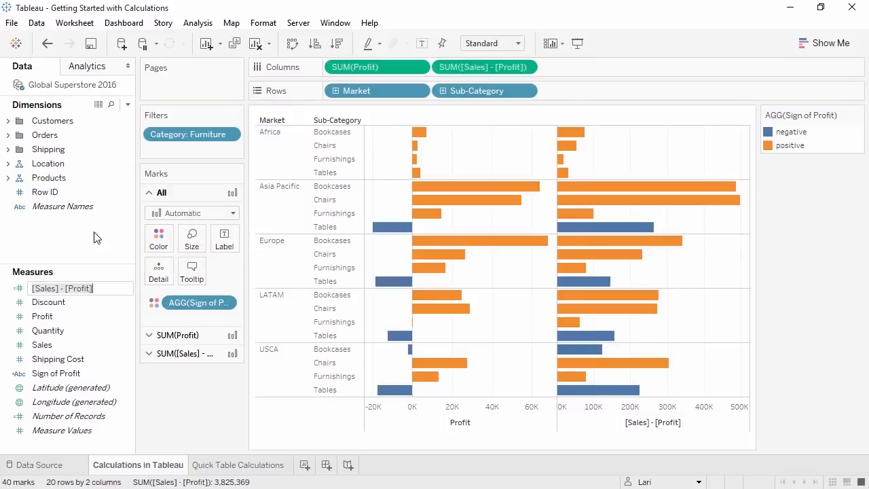
type("Cost")
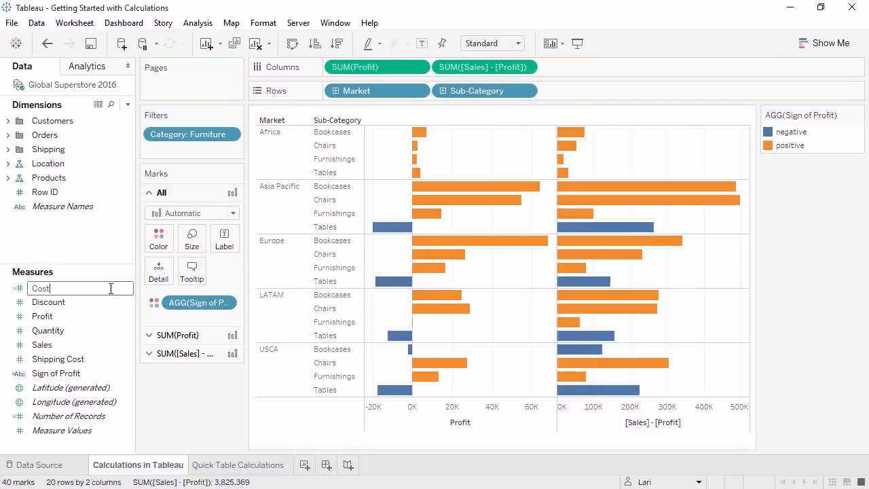
key("Return")
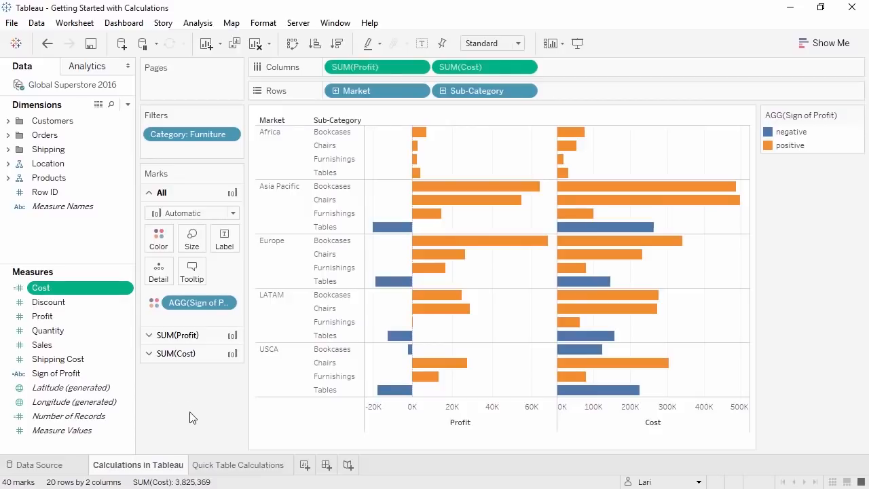
- On the Quick Table Calculations sheet, start a calculated field from Discount, list the Table Calculation functions, and close the editor without saving
left_click(224, 464)
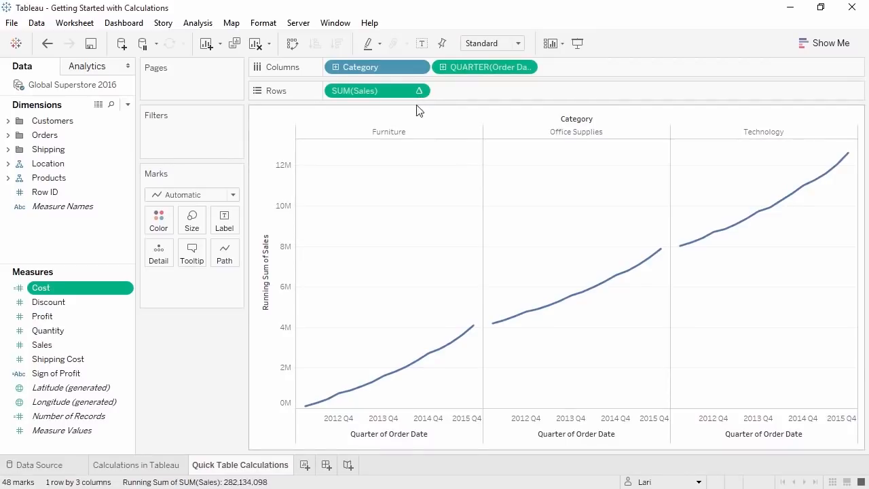
right_click(67, 302)
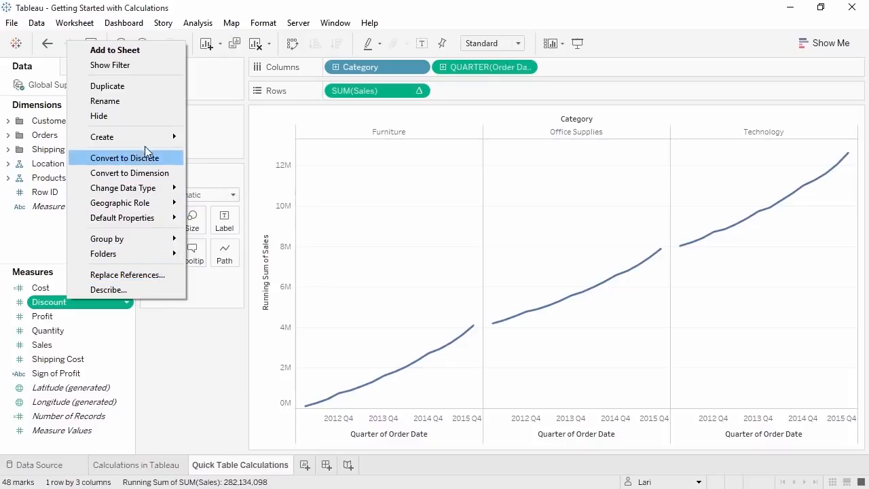
mouse_move(133, 137)
left_click(224, 137)
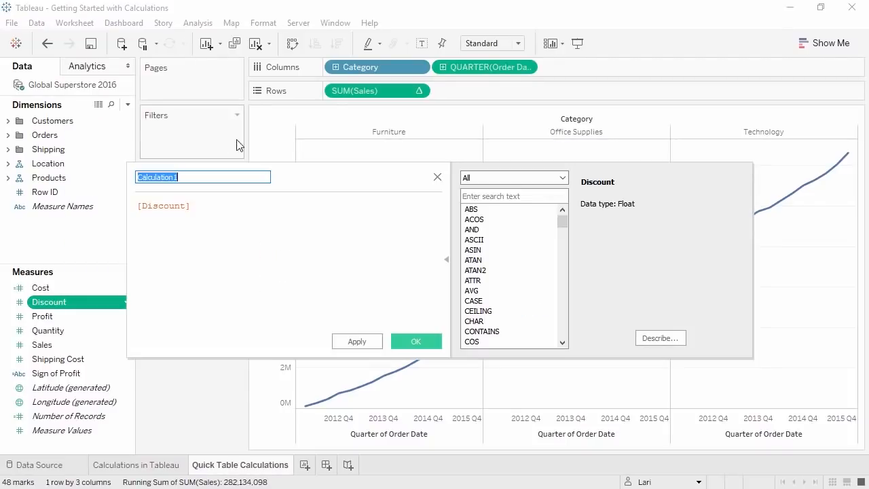
left_click(484, 179)
left_click(492, 277)
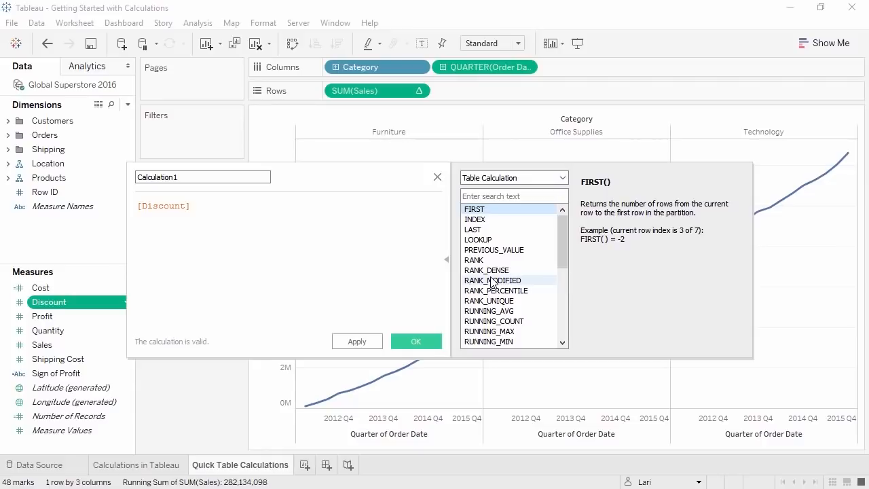
left_click(437, 177)
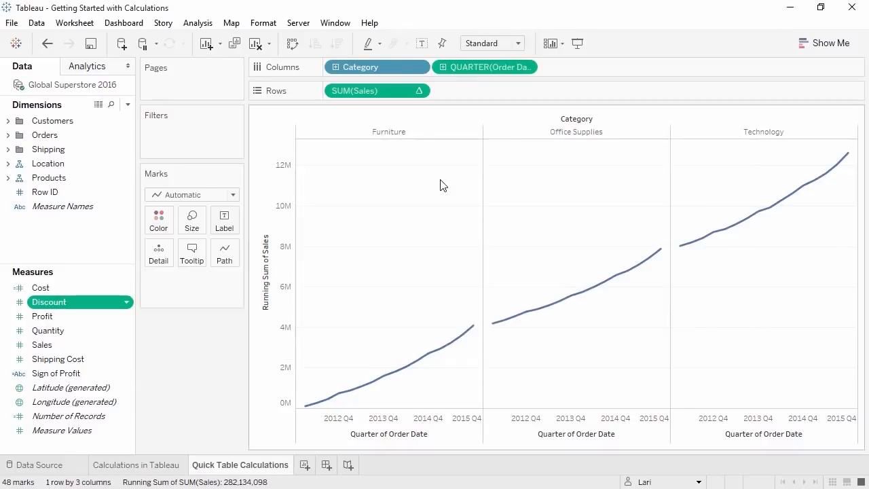
- Look up the Quick Table Calculation options available for SUM(Sales) in the rows
left_click(419, 91)
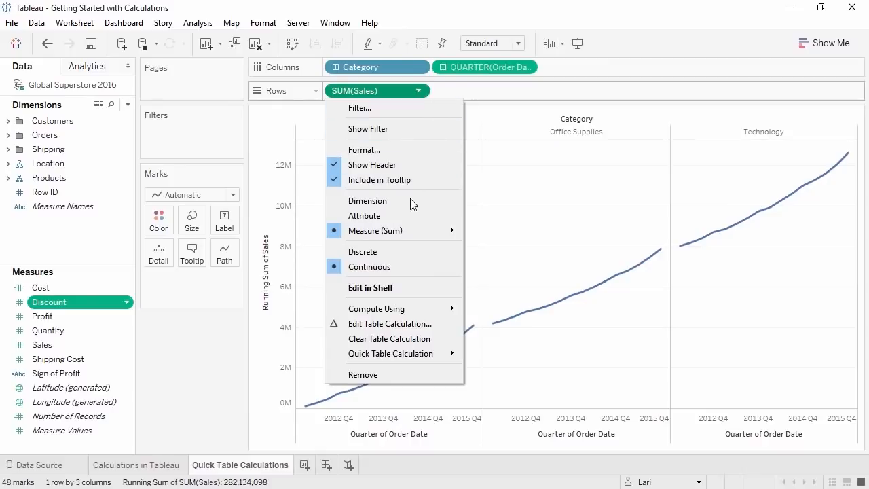
mouse_move(405, 356)
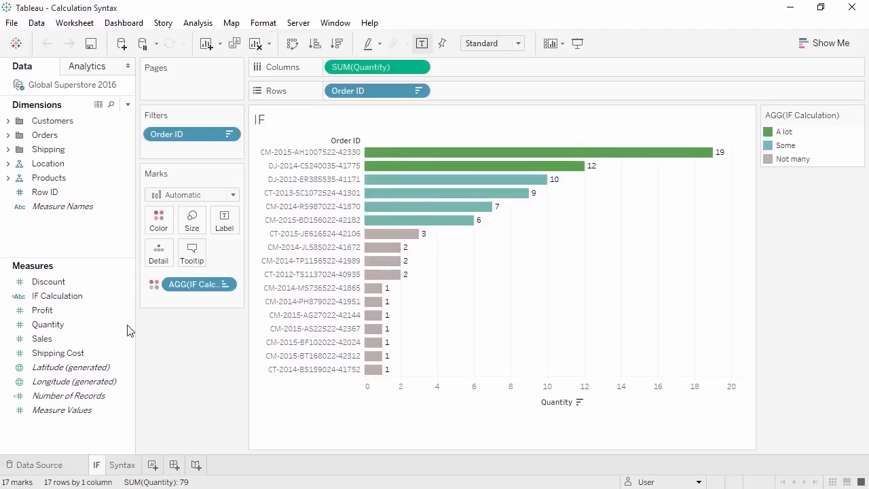
- Open the existing IF Calculation for editing and show the reference entry for IF among the logical functions
right_click(97, 303)
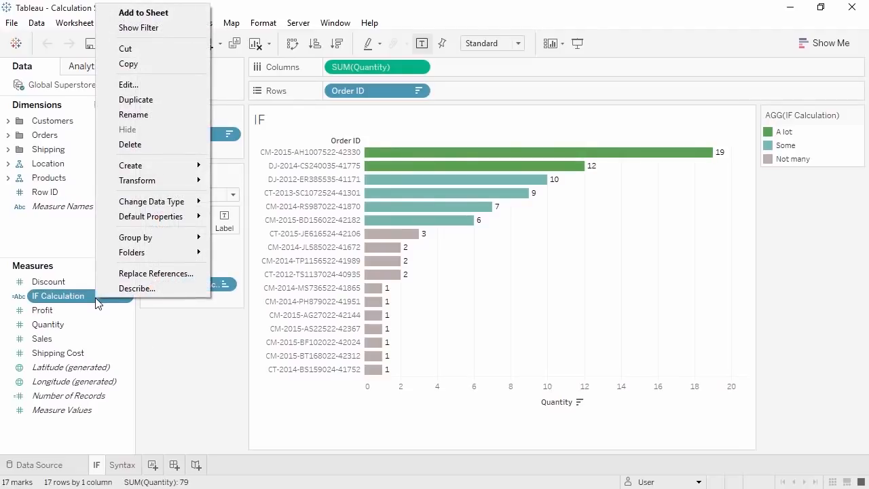
left_click(144, 87)
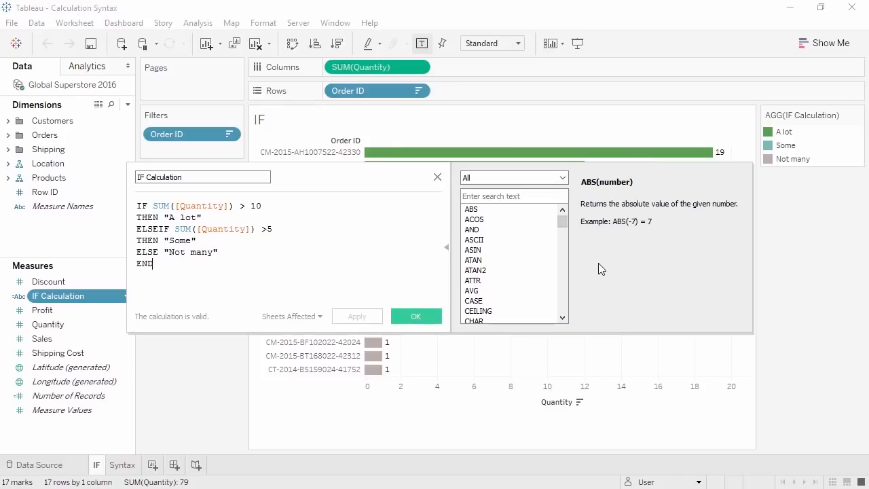
left_click(447, 248)
left_click(447, 249)
left_click(493, 180)
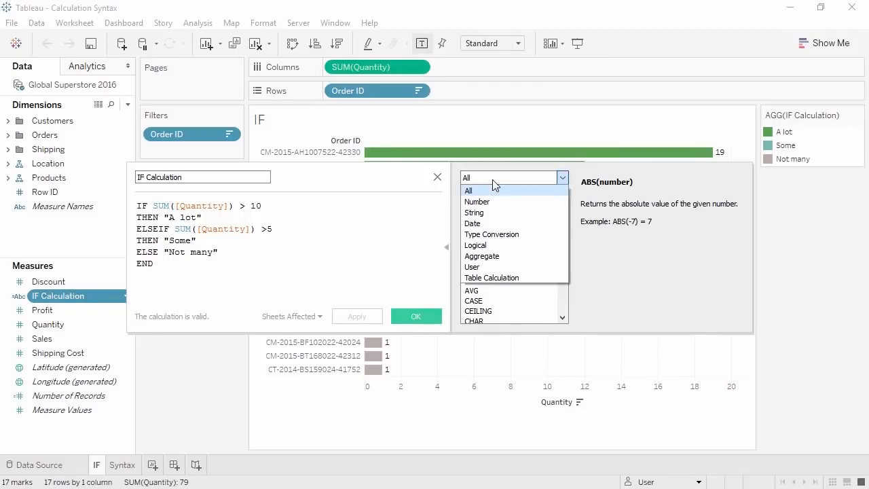
left_click(495, 245)
left_click(495, 260)
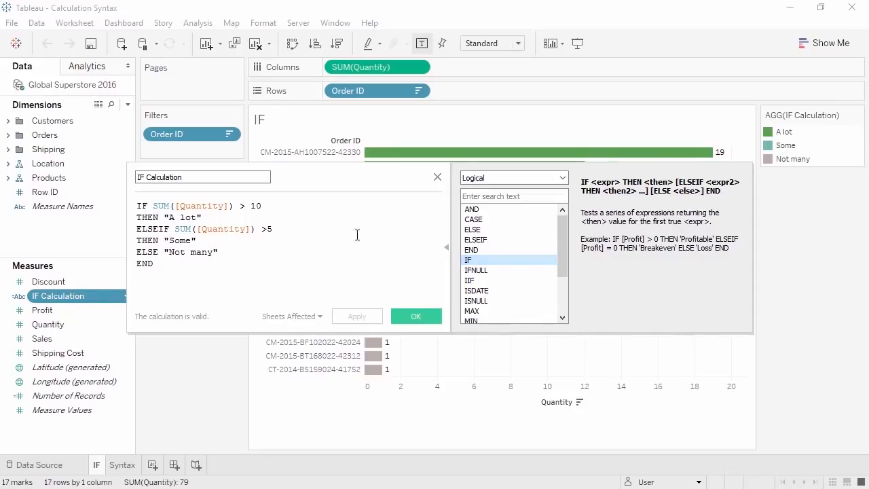
- Examine the IF and ELSEIF conditions on SUM([Quantity]) in the formula and close the calculation editor
left_click_drag(153, 206, 277, 204)
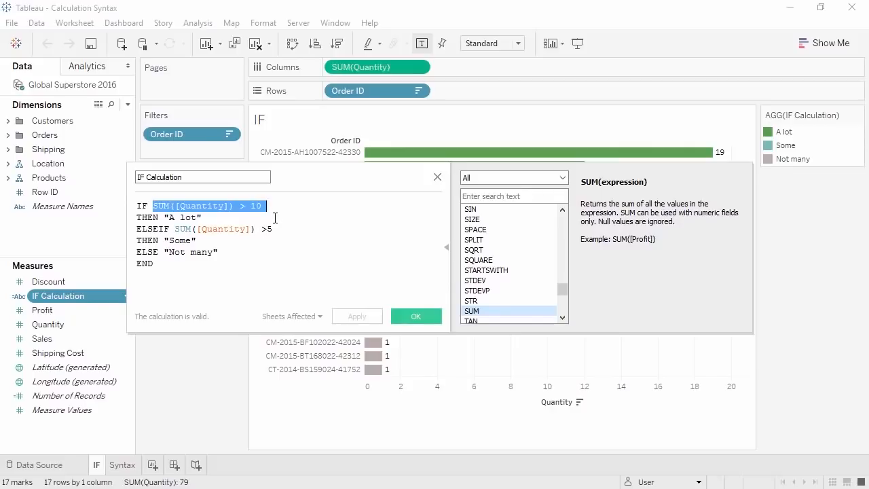
left_click(275, 217)
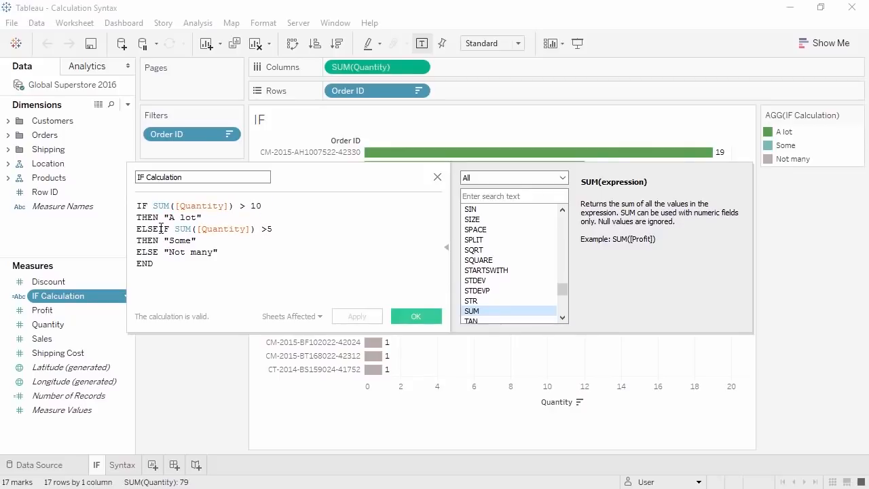
left_click_drag(175, 228, 276, 228)
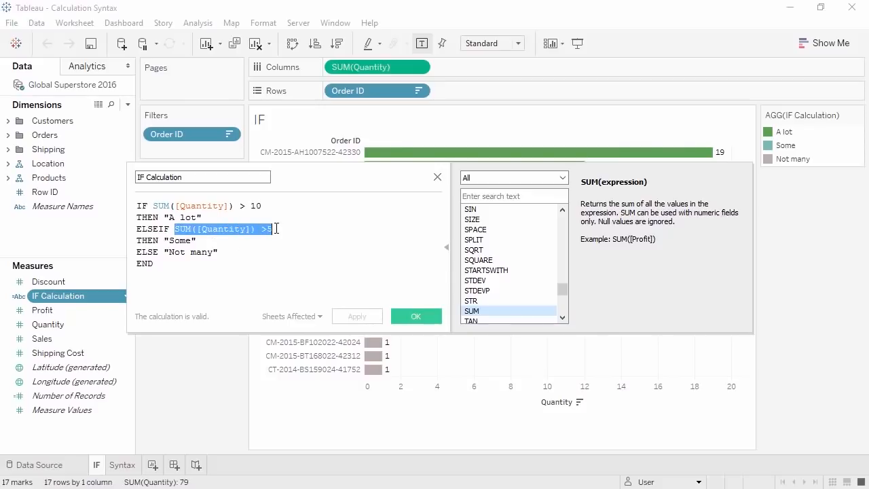
left_click(259, 241)
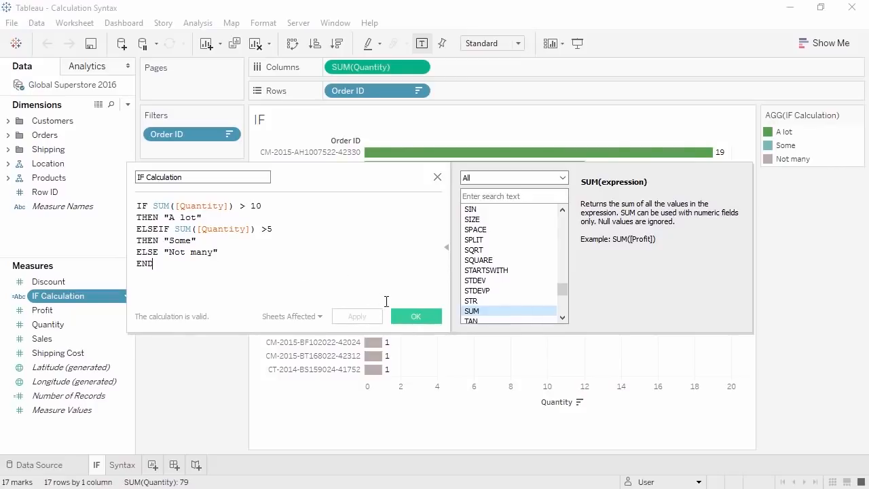
left_click(429, 315)
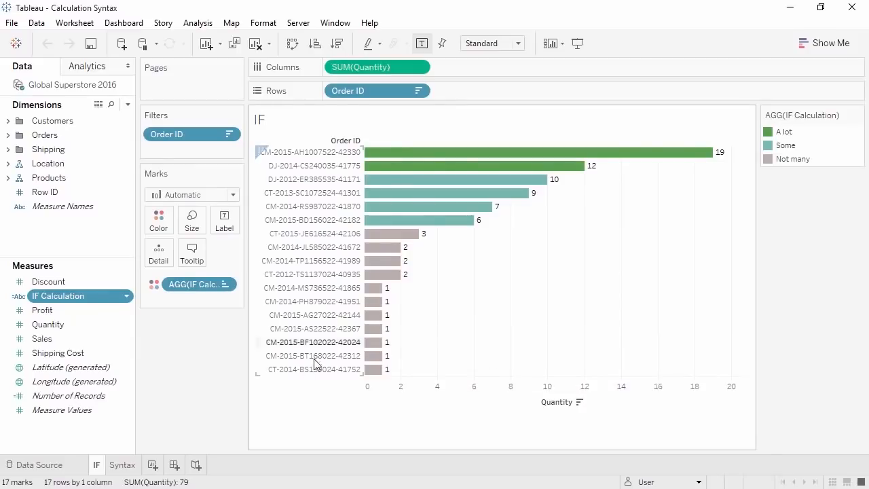
- On the Syntax sheet, create a new calculated field named Profit Cutoff
left_click(122, 465)
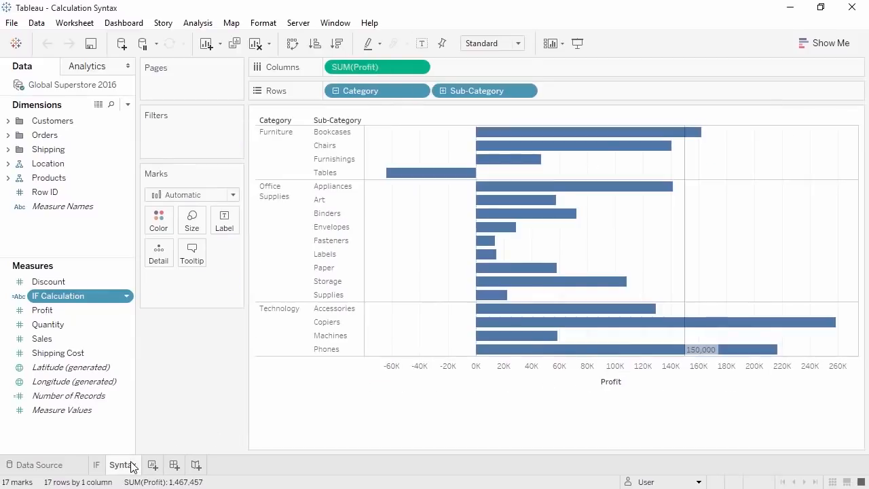
right_click(82, 438)
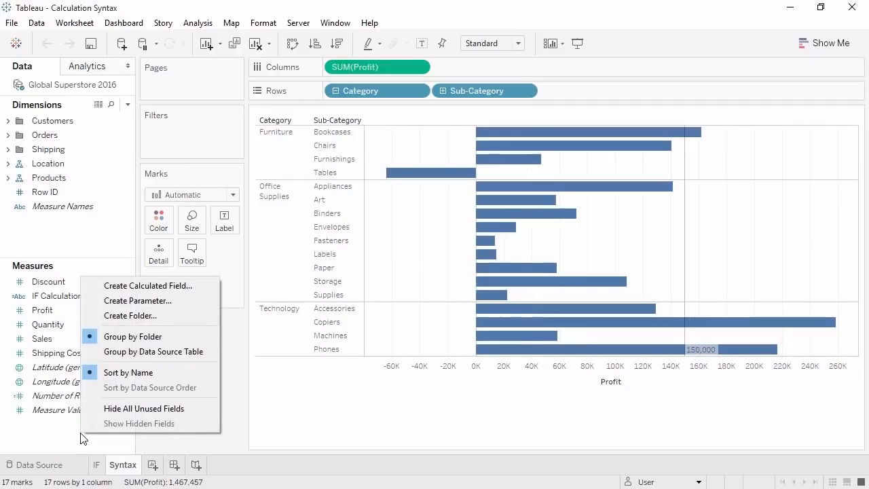
left_click(121, 288)
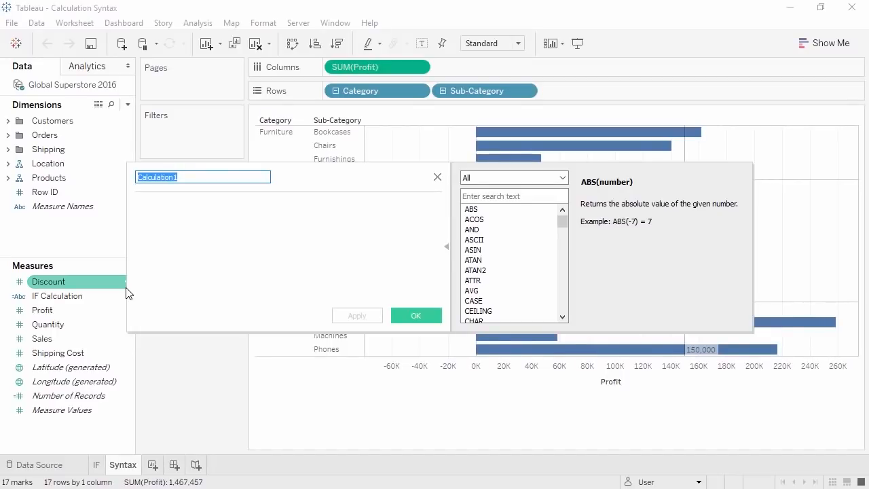
type("Profit Cutoff")
- Begin the Profit Cutoff formula with the condition IF SUM([Profit]) > 150000, using the Profit measure from the data source
left_click(151, 272)
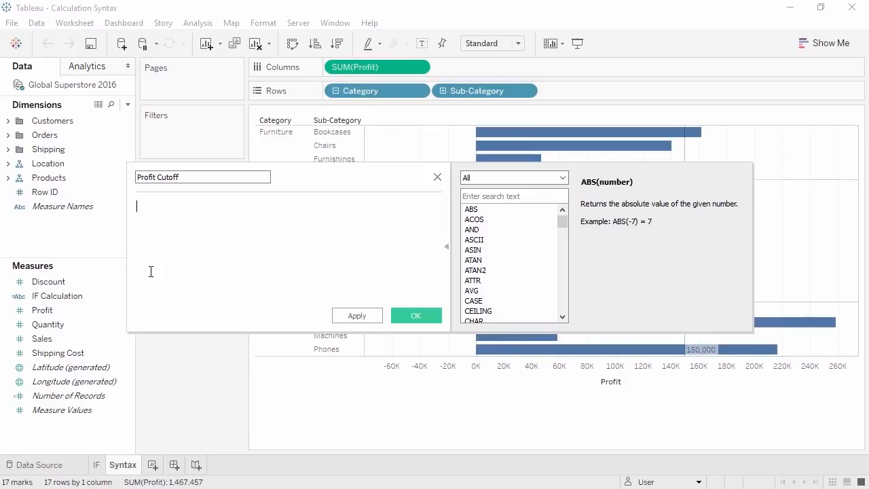
type("I")
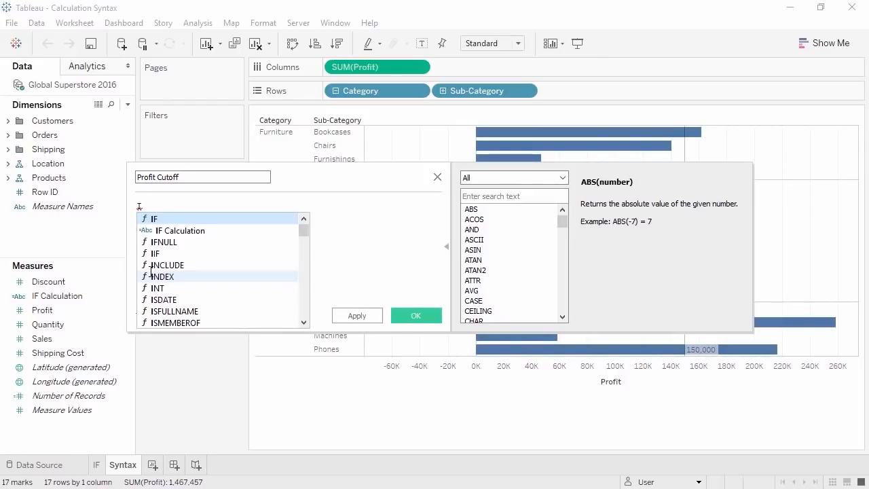
type("F")
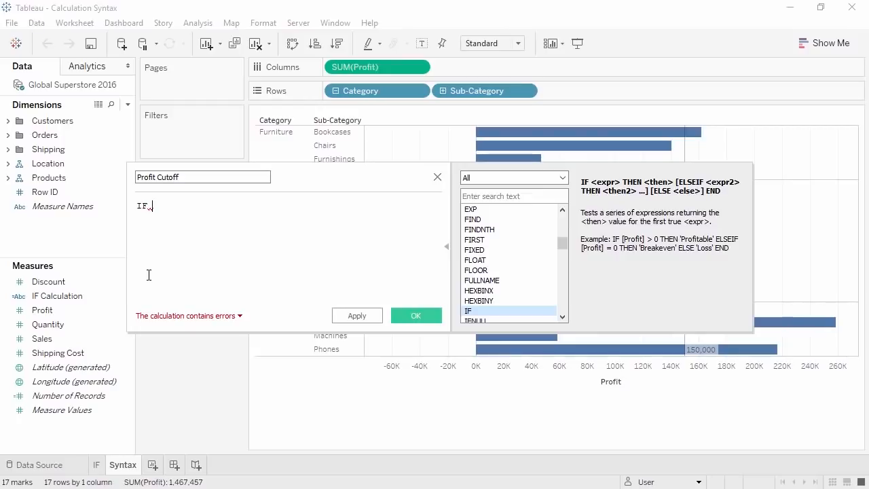
type("SUM(")
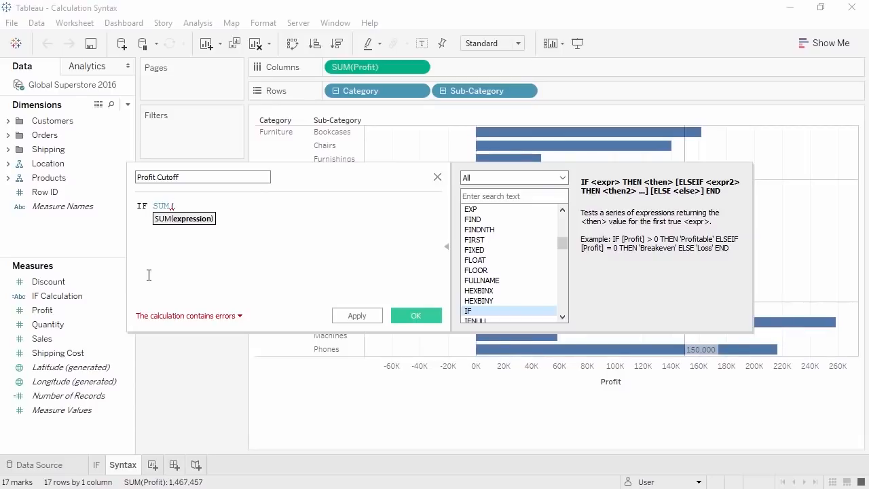
left_click_drag(68, 310, 201, 224)
type(")")
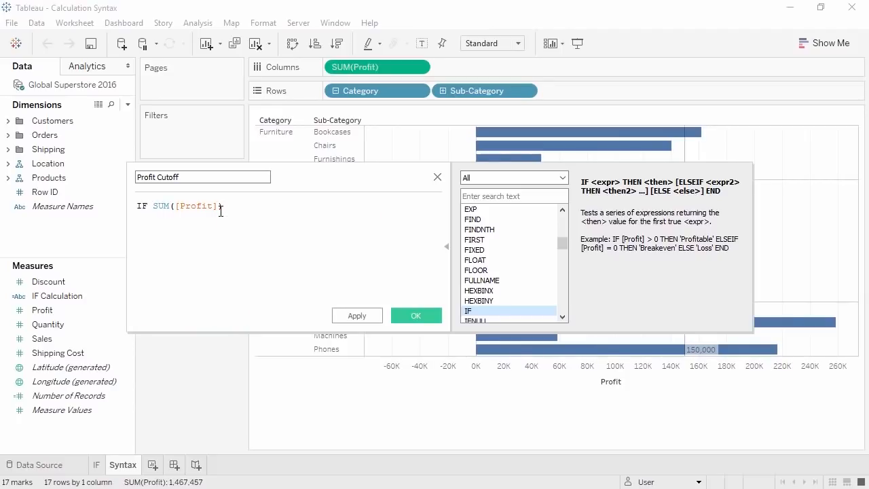
type(">")
type(">")
type(" 150000")
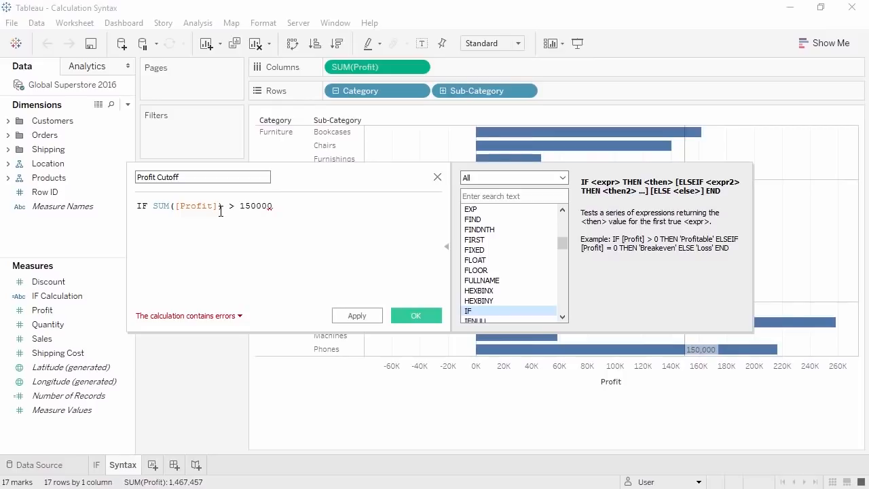
- Add the result lines THEN "High Profit" and ELSE "Not High Profit" below the IF condition
key("Return")
type("THEN ")
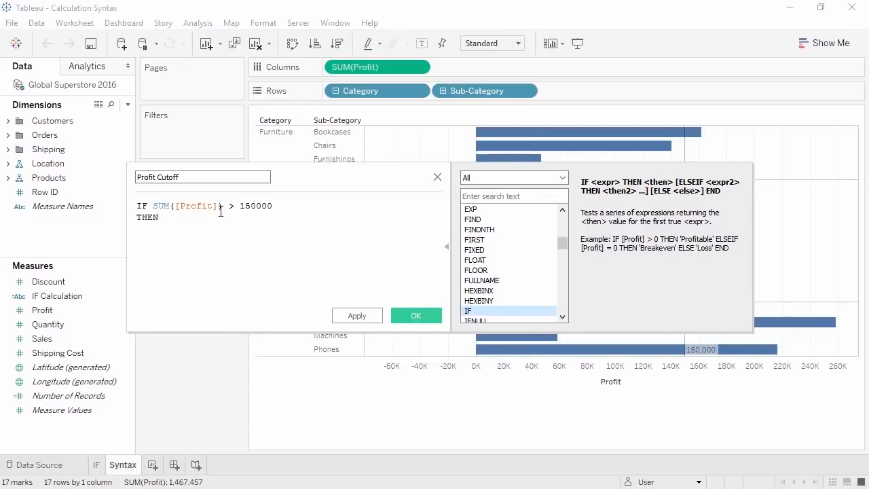
type("\"High Profit\"")
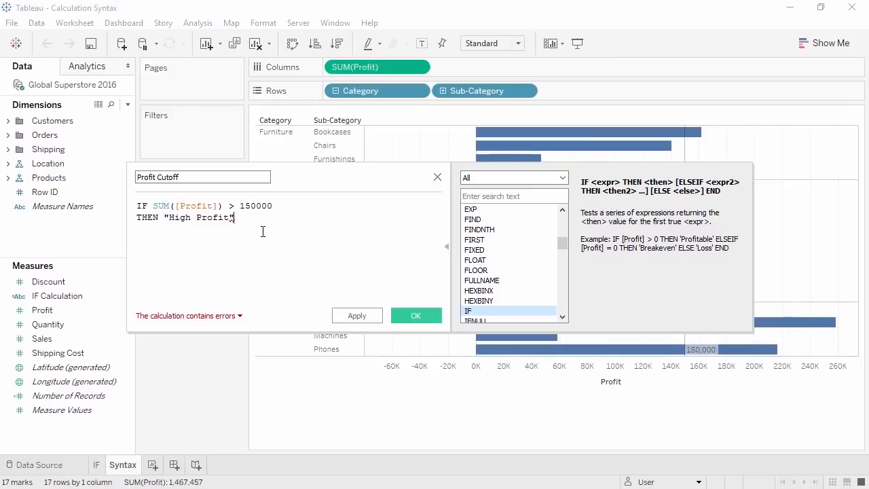
key("Return")
type("ELSE \"Not High Profit\"")
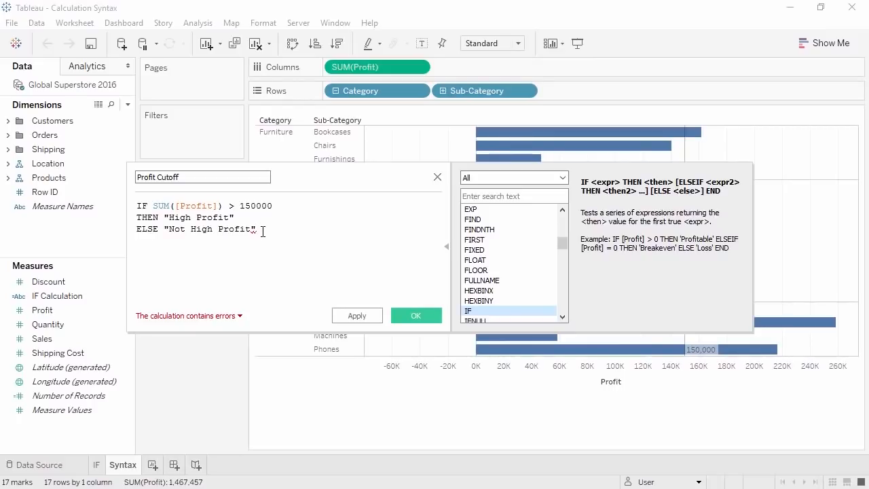
- Check the formula's error, complete and save it with a closing END line, and color the bars by Profit Cutoff
left_click(236, 317)
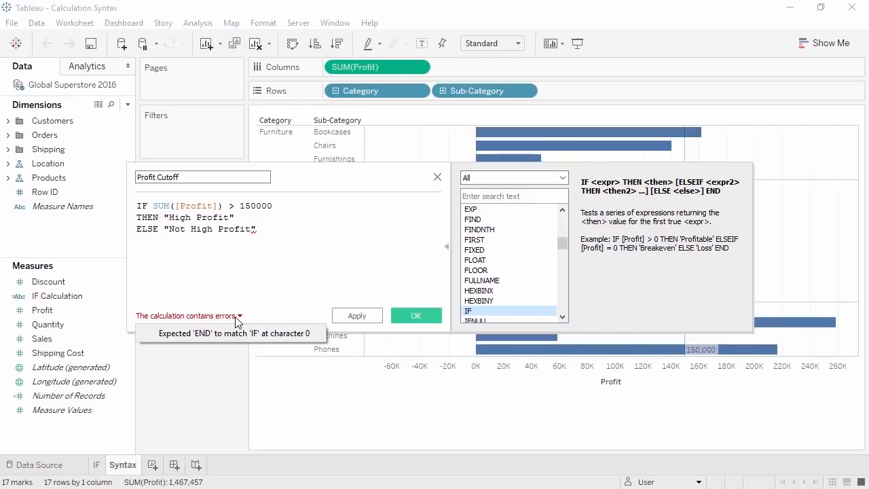
key("Return")
type("END")
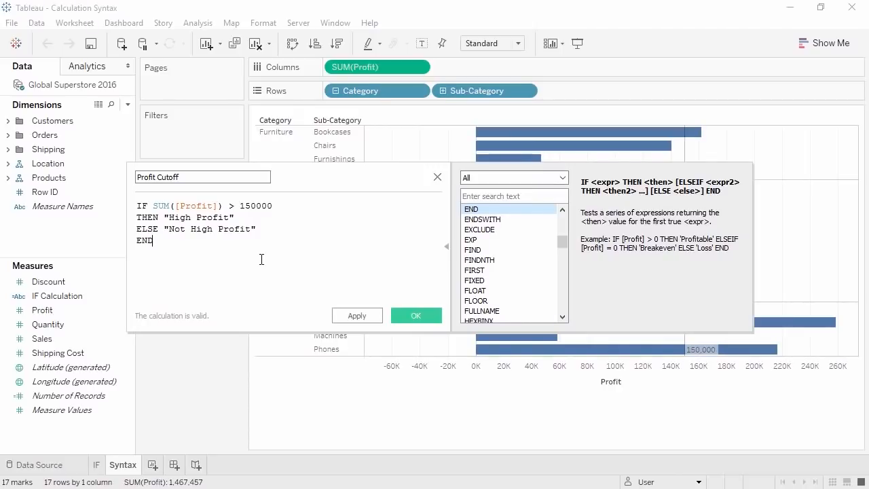
left_click(414, 316)
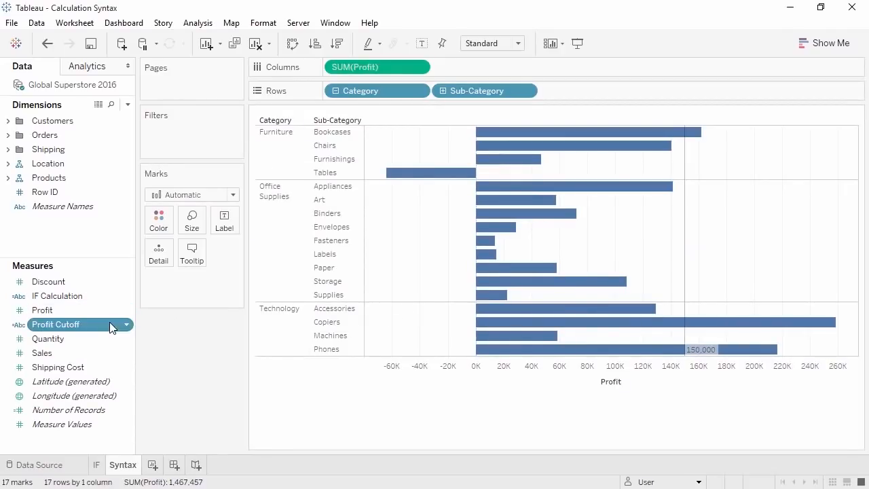
left_click_drag(110, 323, 166, 223)
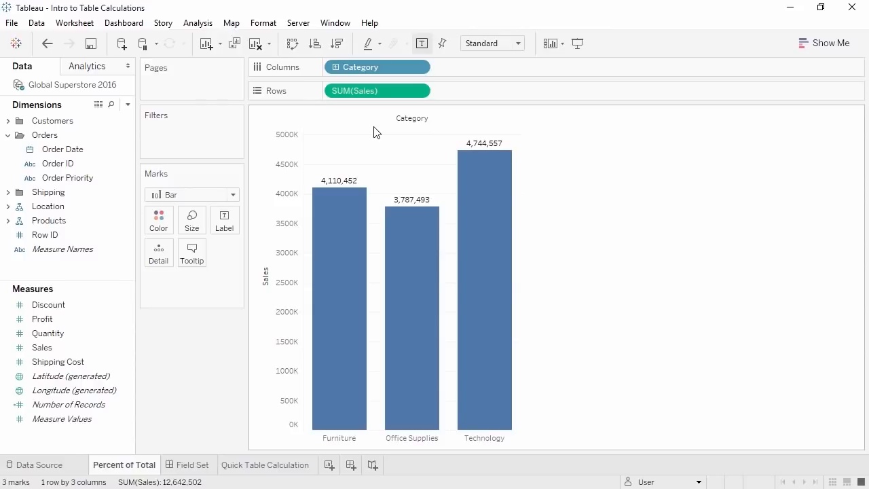
- On the Percent of Total sheet, apply the Percent of Total quick table calculation to SUM(Sales) in the rows
right_click(382, 92)
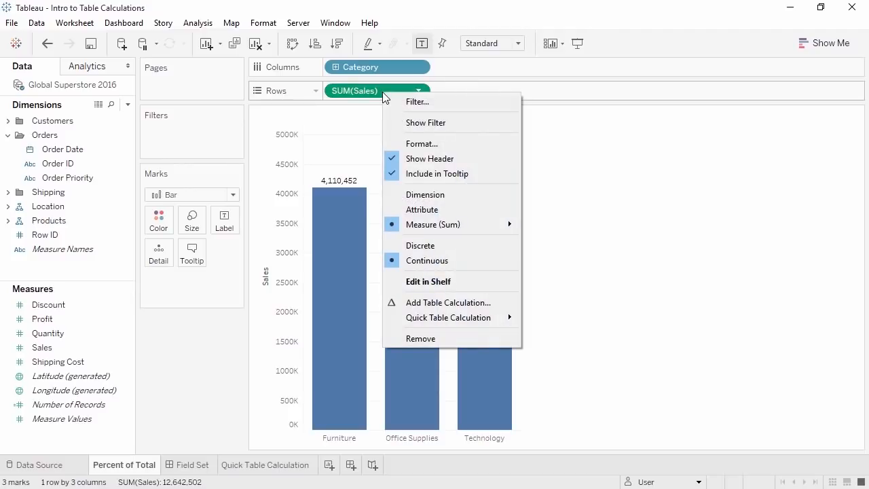
mouse_move(432, 319)
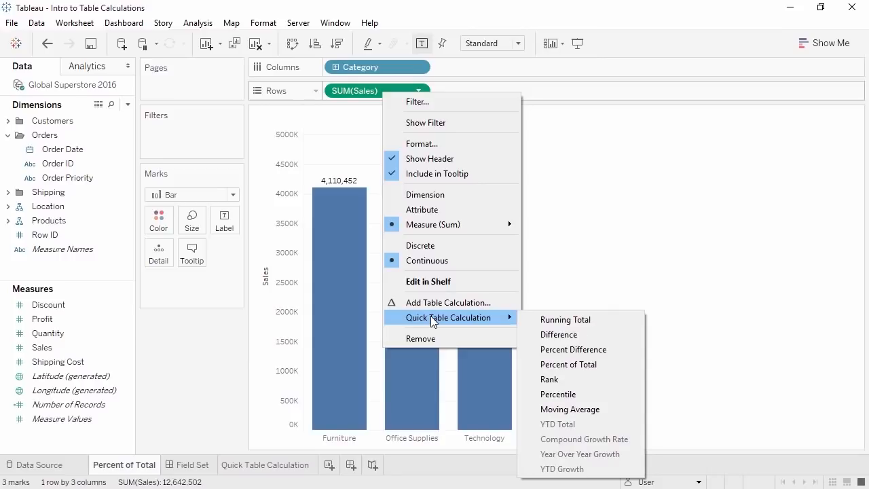
left_click(557, 365)
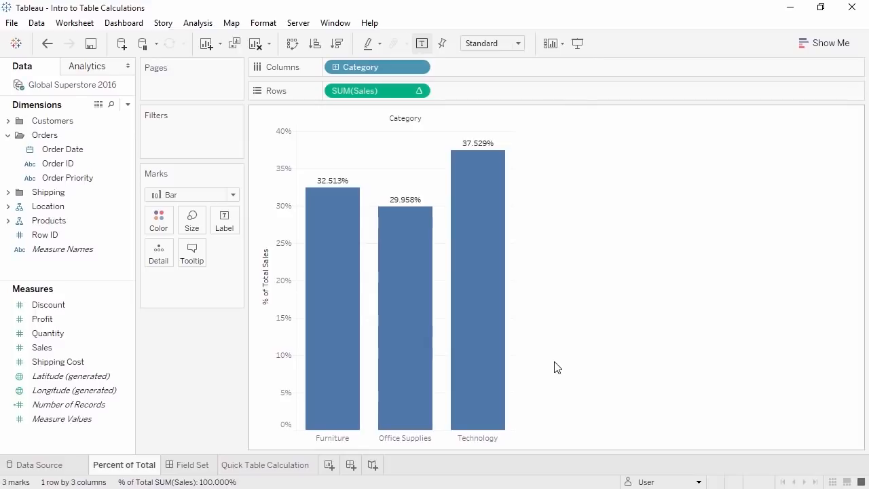
- Examine the Field Set dashboard's crosstab and bar chart of quantity by category and segment
left_click(191, 465)
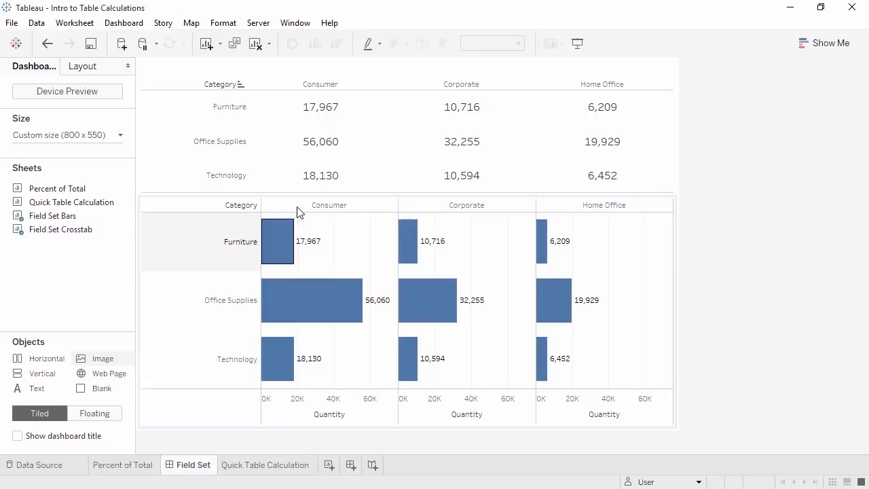
mouse_move(309, 246)
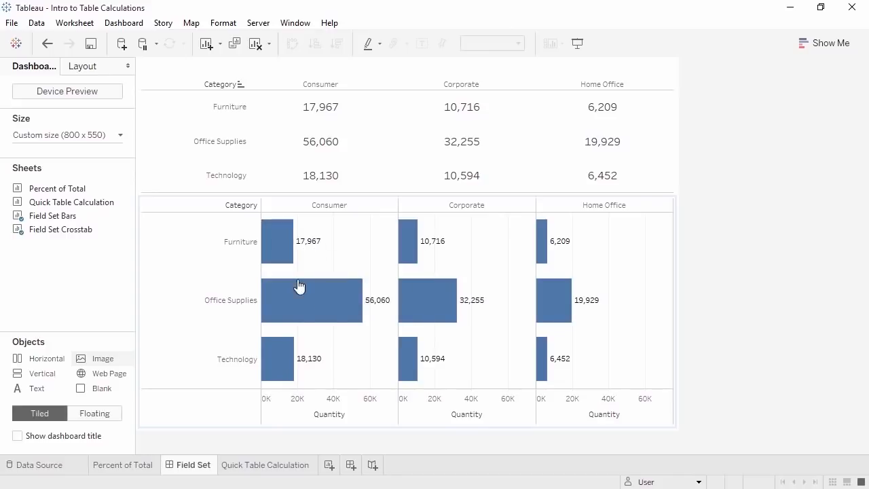
- On the Quick Table Calculation sheet, apply the Running Total quick table calculation to SUM(Profit) in the rows
left_click(277, 467)
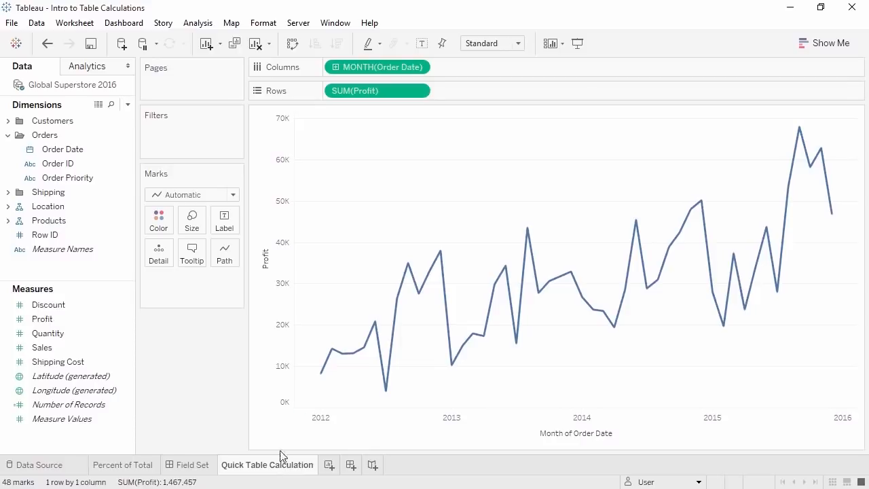
right_click(389, 91)
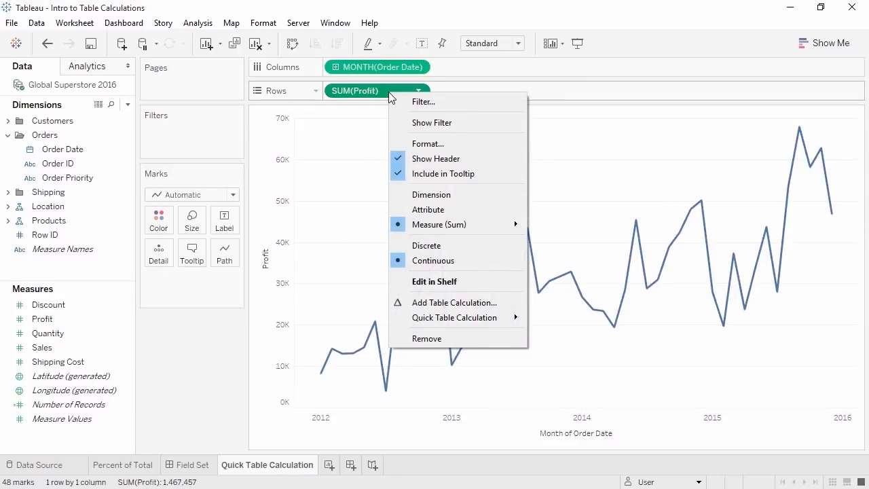
mouse_move(423, 319)
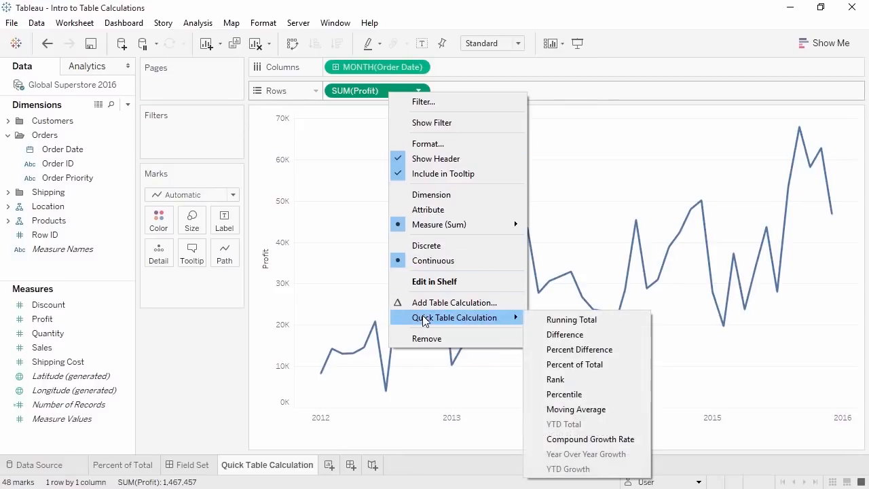
left_click(547, 321)
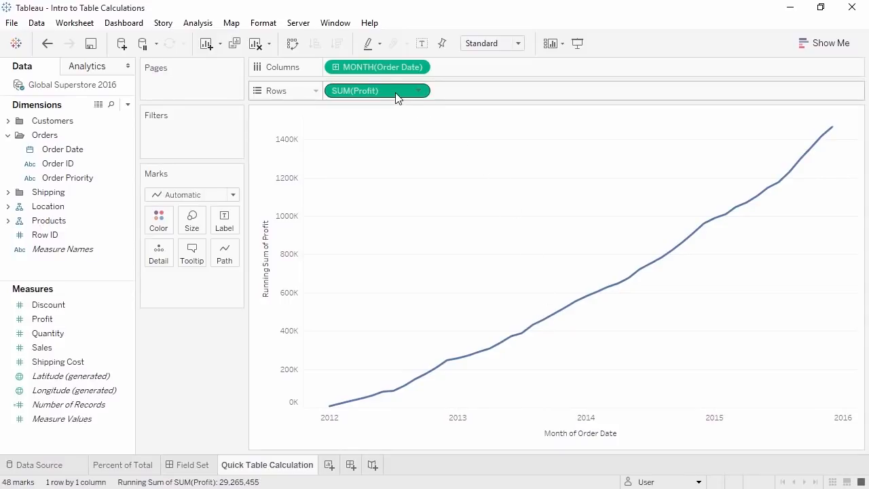
- Save the running total calculation from the rows as a reusable measure named Running Total of Profit
left_click_drag(397, 96, 118, 338)
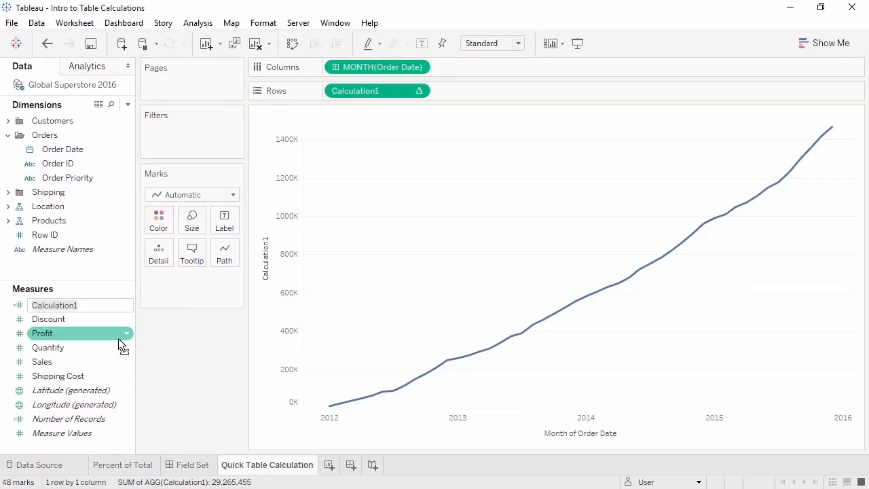
type("Running Total of Profit")
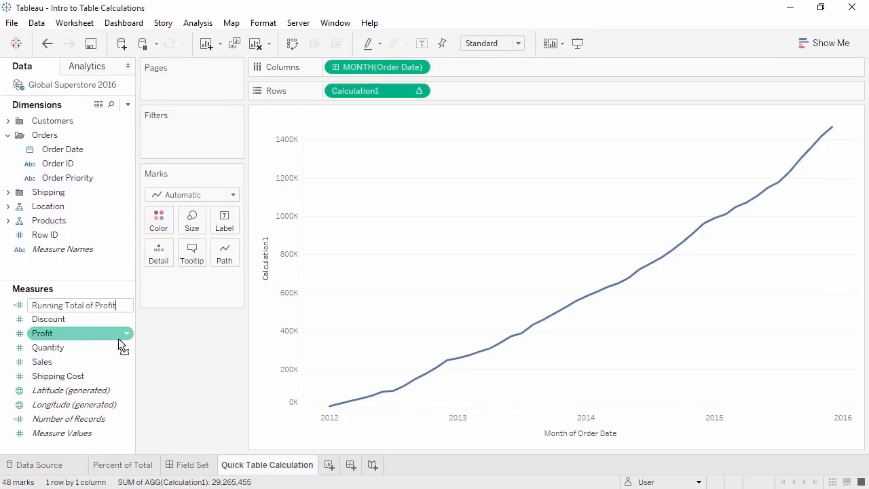
key("Return")
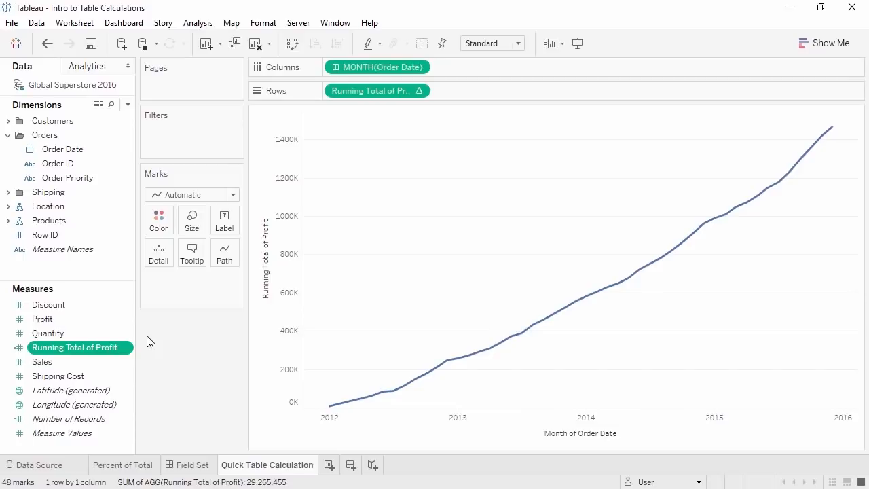
- Create another calculated field and name it RUNNING_SUM
right_click(100, 276)
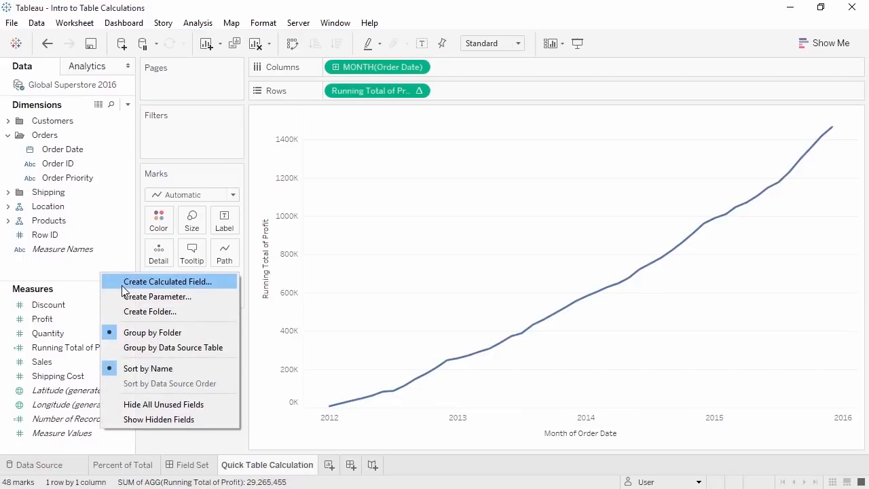
left_click(123, 286)
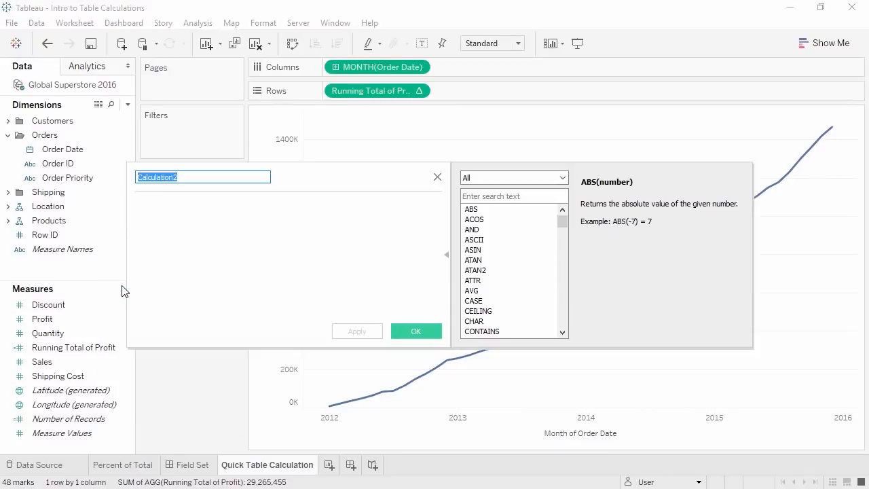
type("RUNNING_SUM")
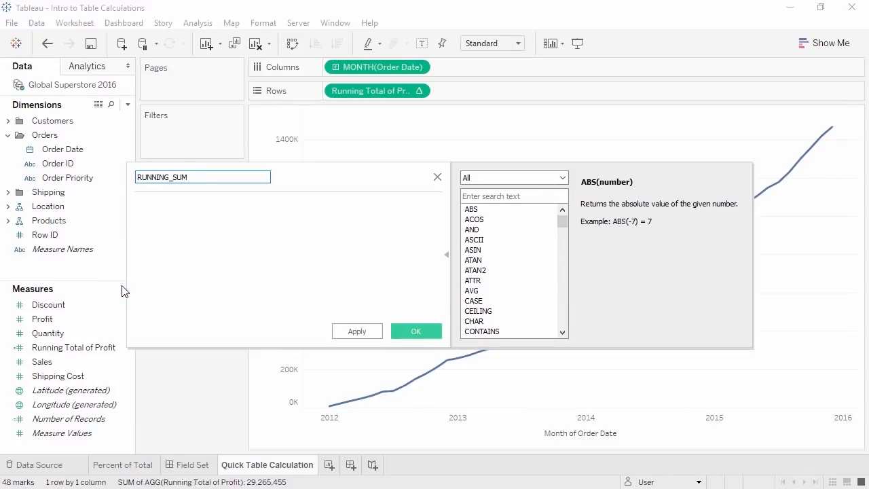
- Filter the function reference to Table Calculation functions and look up the description of RUNNING_SUM
left_click(484, 179)
left_click(510, 276)
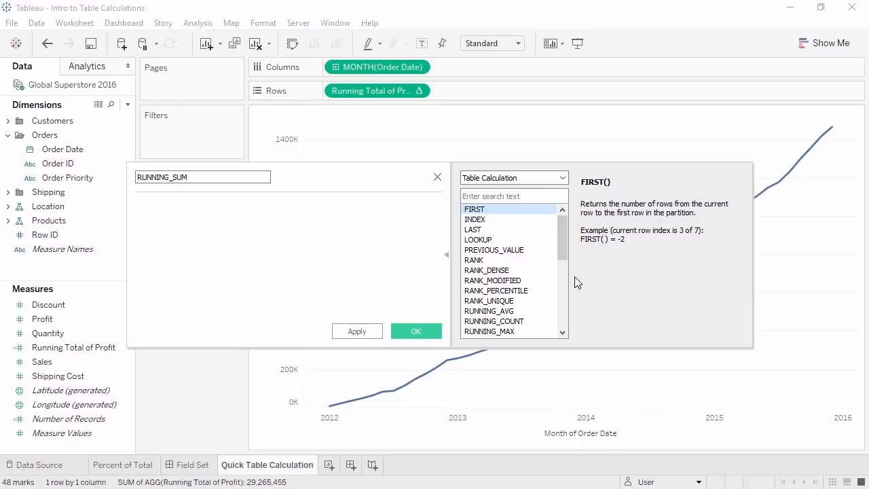
left_click_drag(565, 254, 564, 282)
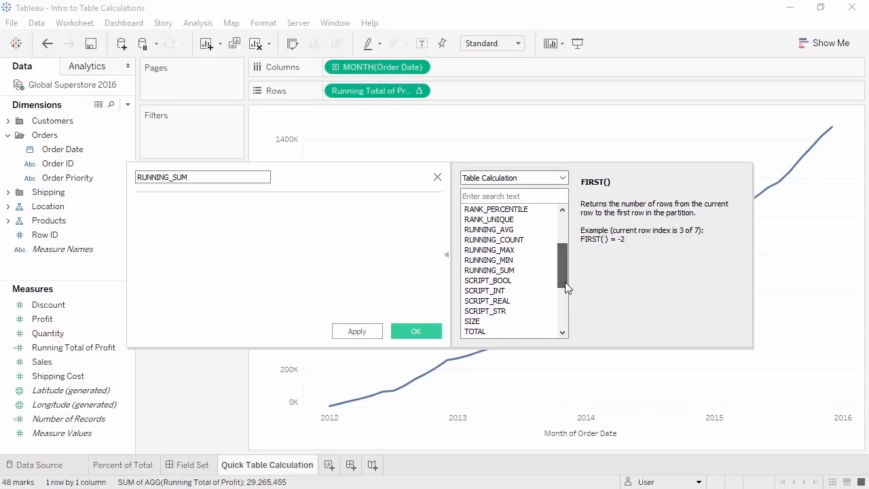
left_click(542, 271)
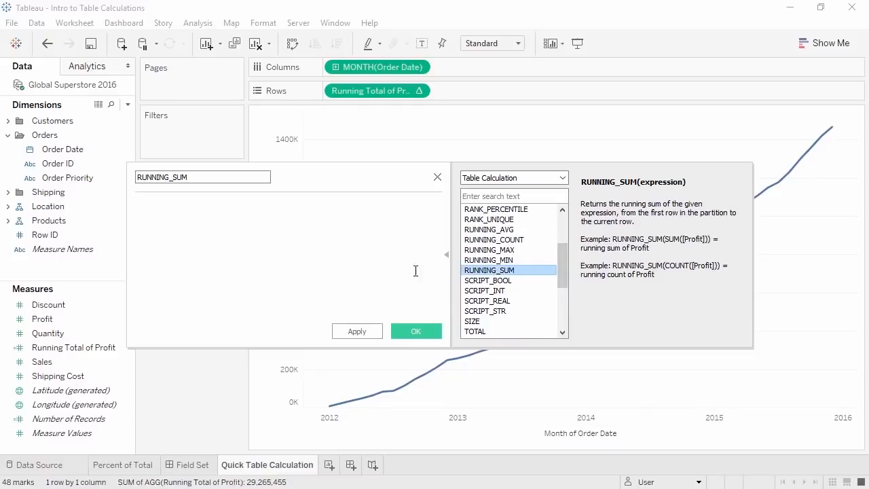
- Enter the formula RUNNING_SUM(Profit) in the calculated field and check its error details
left_click(298, 266)
type("RUNNING_SUM(")
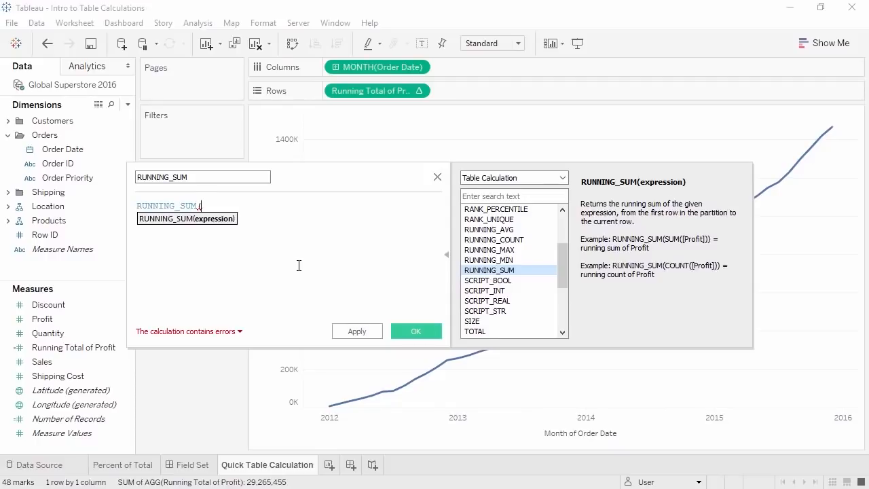
type("Profit)")
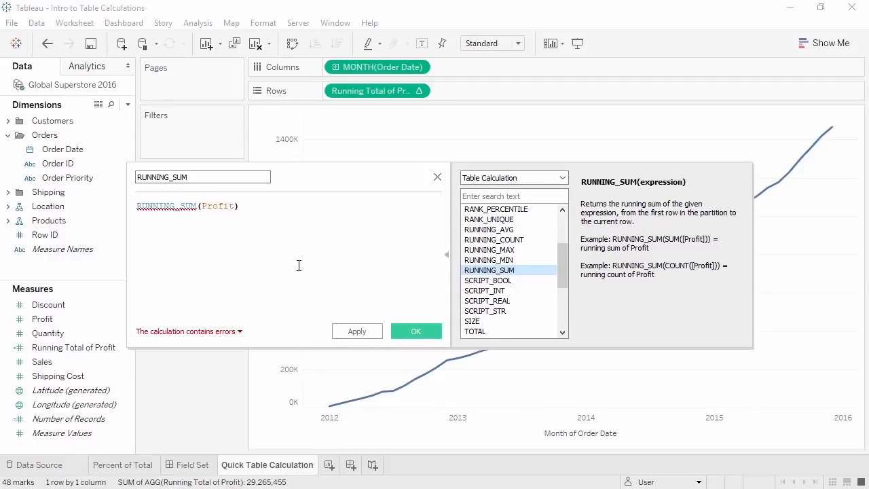
left_click(239, 331)
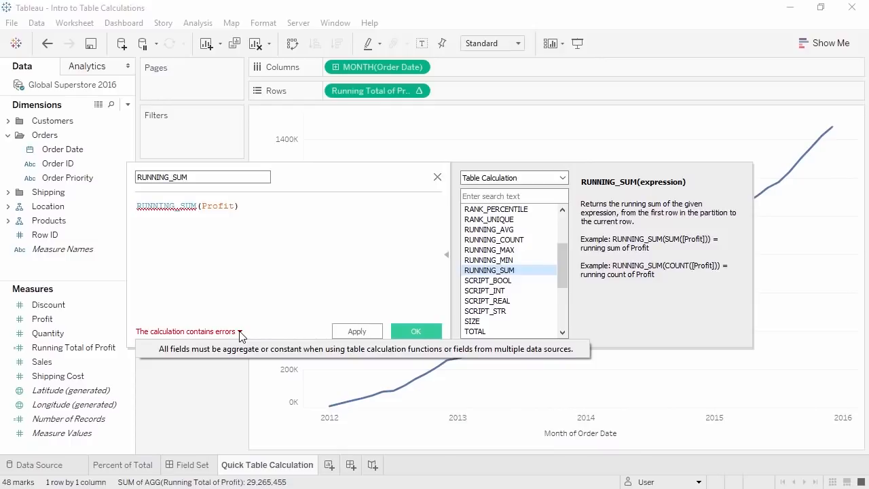
- Correct the formula to RUNNING_SUM(SUM(Profit)), save the field, and add it to the rows after Running Total of Profit
left_click(201, 207)
type("SUM(")
key("End")
type(")")
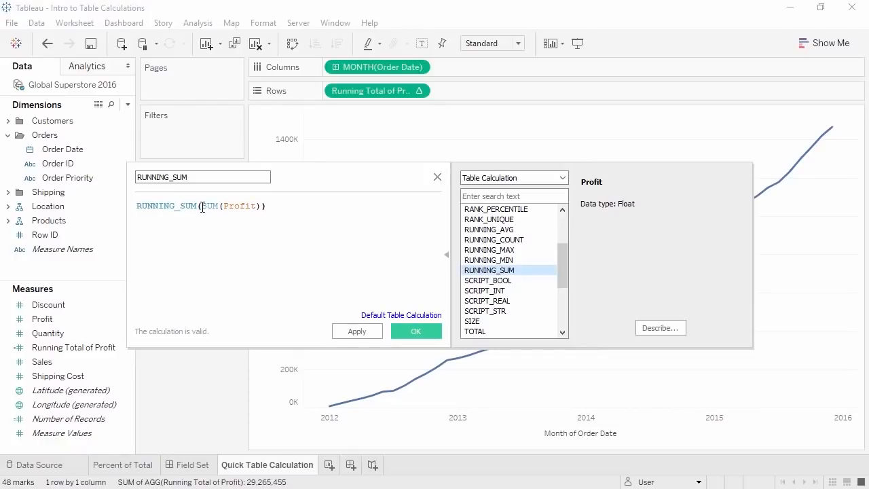
left_click(413, 330)
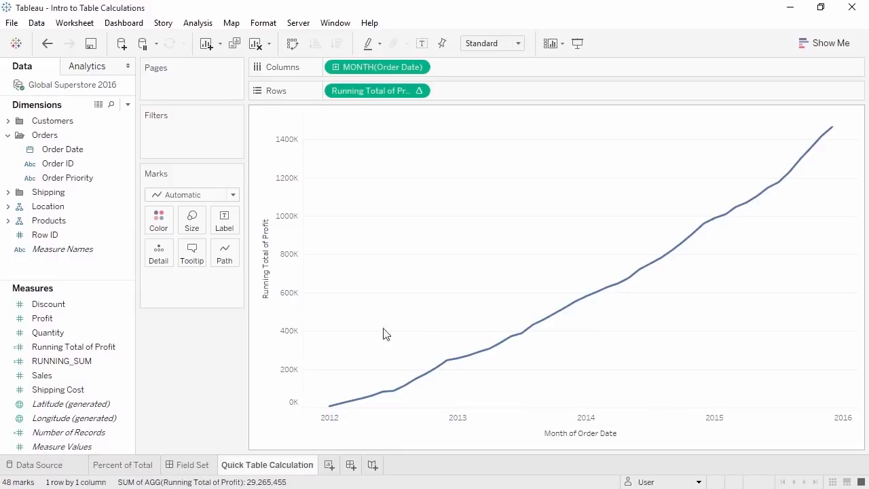
left_click_drag(109, 360, 494, 93)
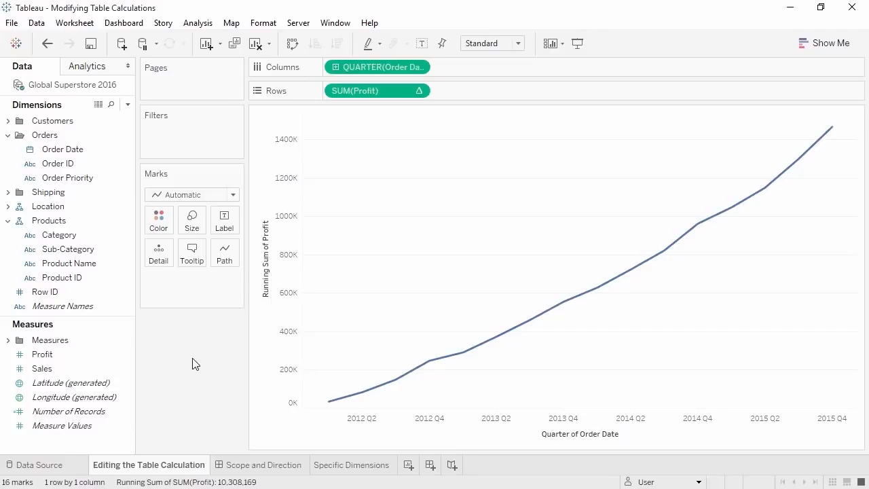
- On the Editing the Table Calculation sheet, add YEAR(Order Date) before the quarter in the columns and colour the lines by Category
left_click_drag(105, 150, 335, 66)
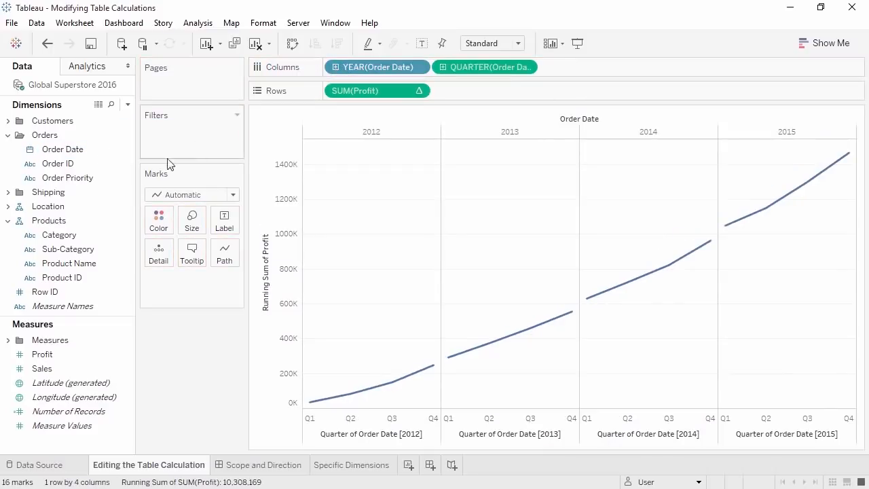
left_click_drag(91, 234, 157, 220)
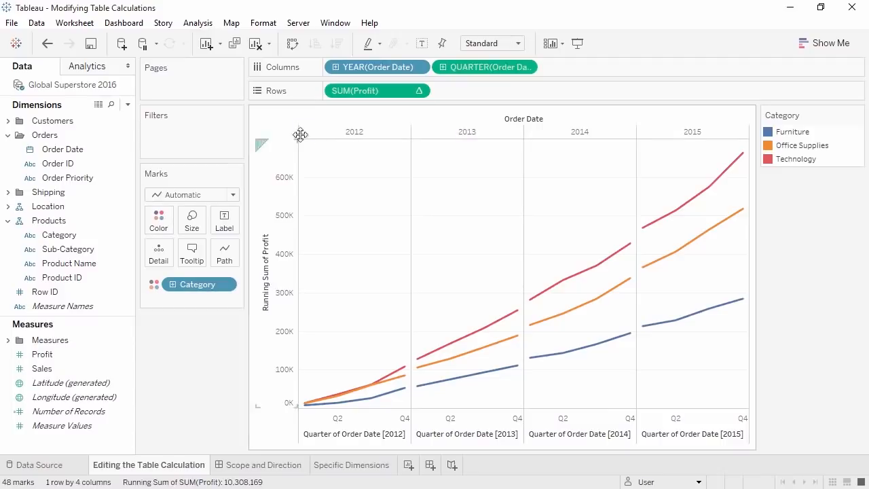
- Edit the table calculation of SUM(Profit), comparing Table (across) with Pane (across), and set it to compute using Pane (across)
right_click(382, 91)
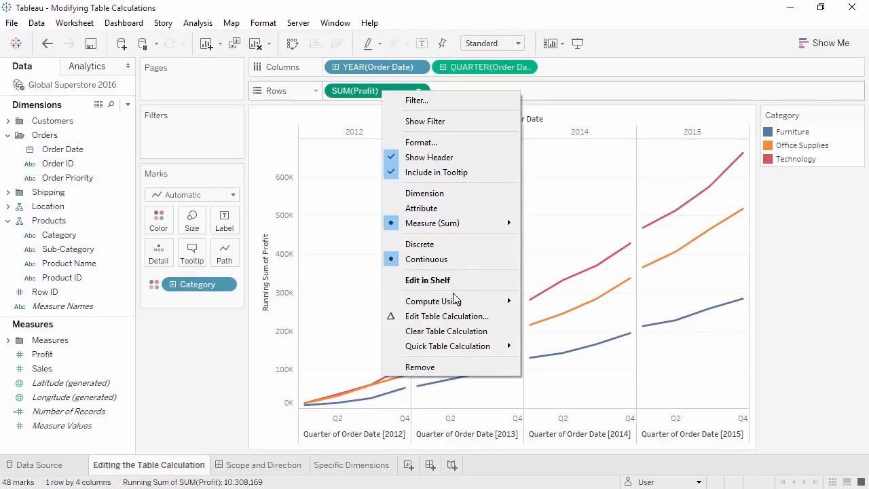
mouse_move(455, 302)
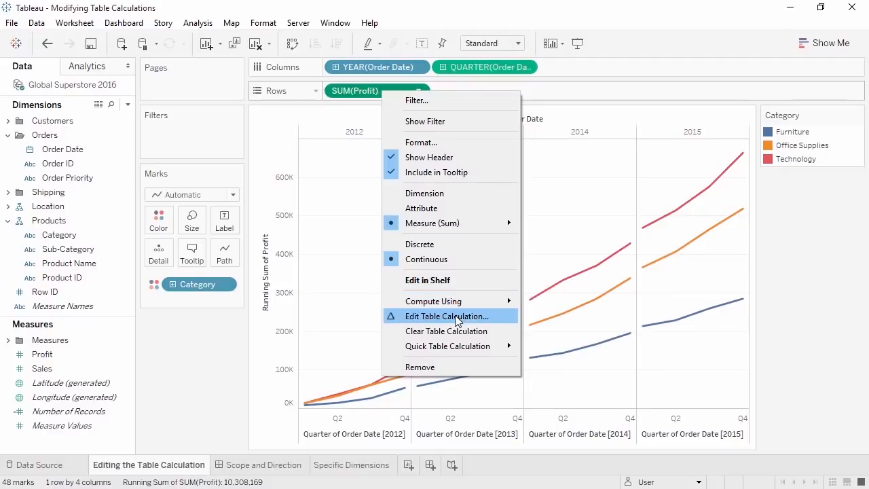
left_click(457, 321)
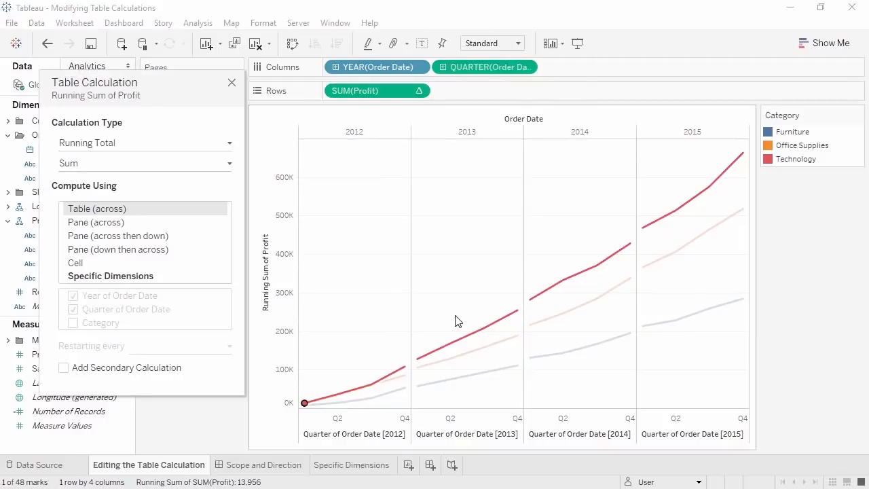
left_click(188, 223)
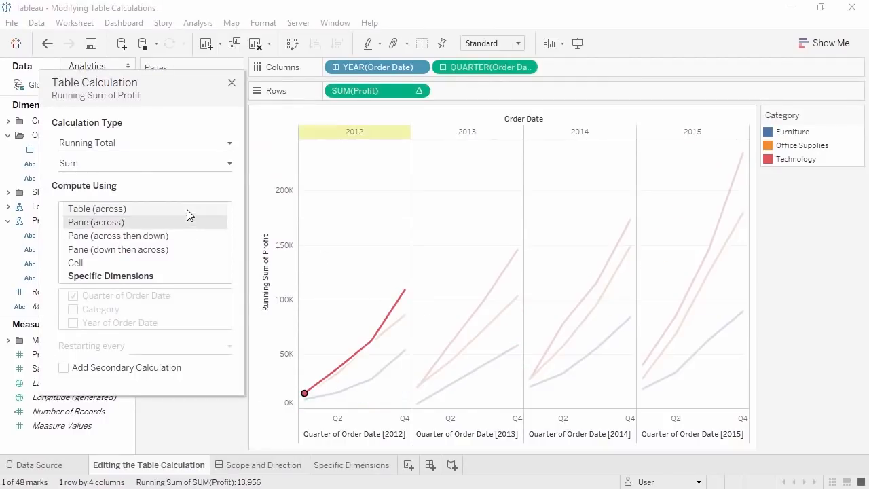
left_click(188, 213)
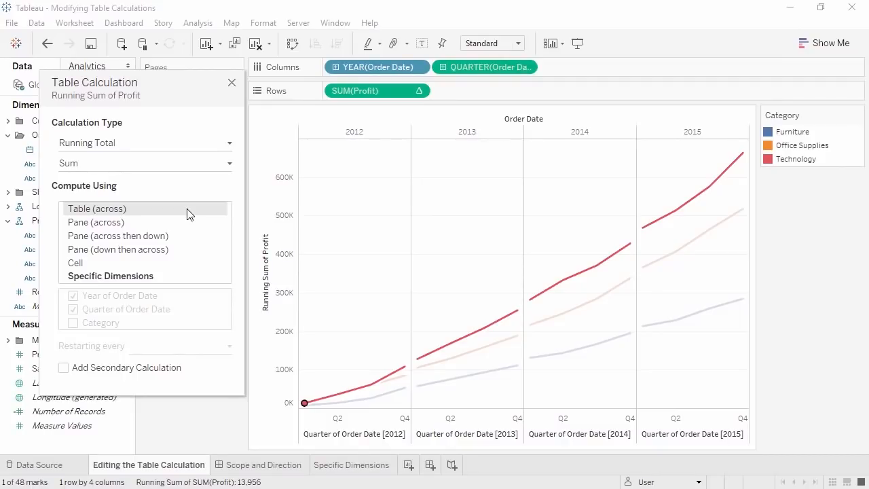
left_click(186, 223)
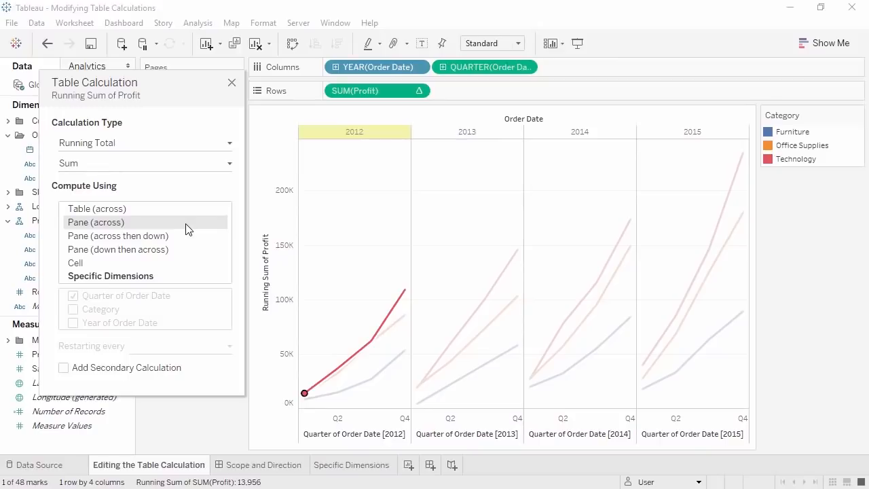
- Try computing the running total using Pane (across then down), set it to Pane (down then across), and close the table calculation settings
left_click(188, 237)
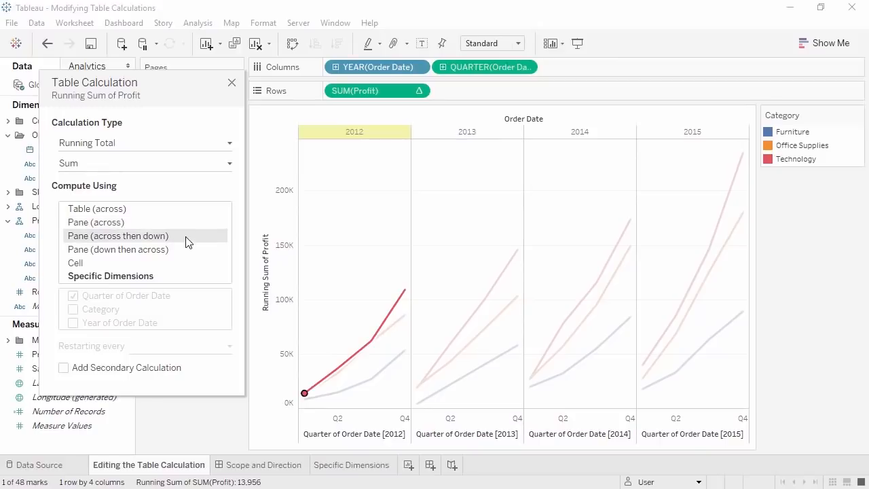
left_click(186, 249)
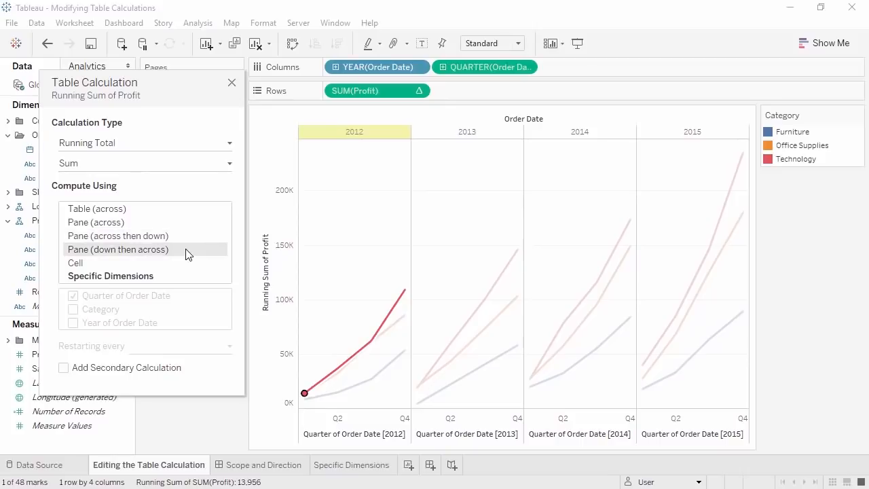
left_click(232, 84)
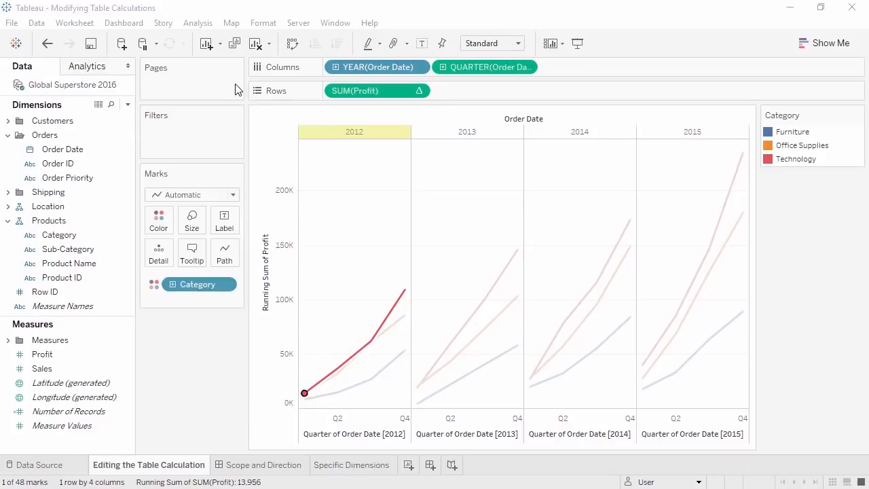
- Examine the Scope and Direction dashboard comparing percent of total computed by table and pane, down and across
left_click(234, 467)
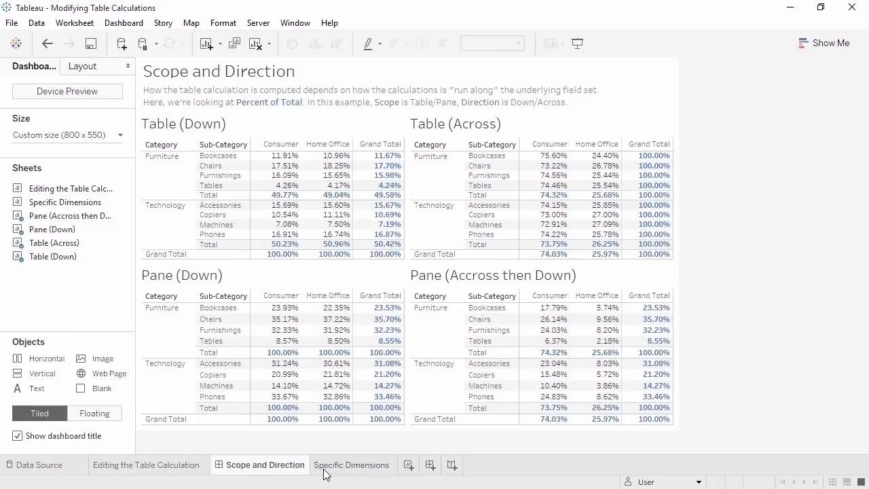
- On the Specific Dimensions sheet, set the SUM(Sales) percent-of-total calculation to compute using Specific Dimensions
left_click(350, 465)
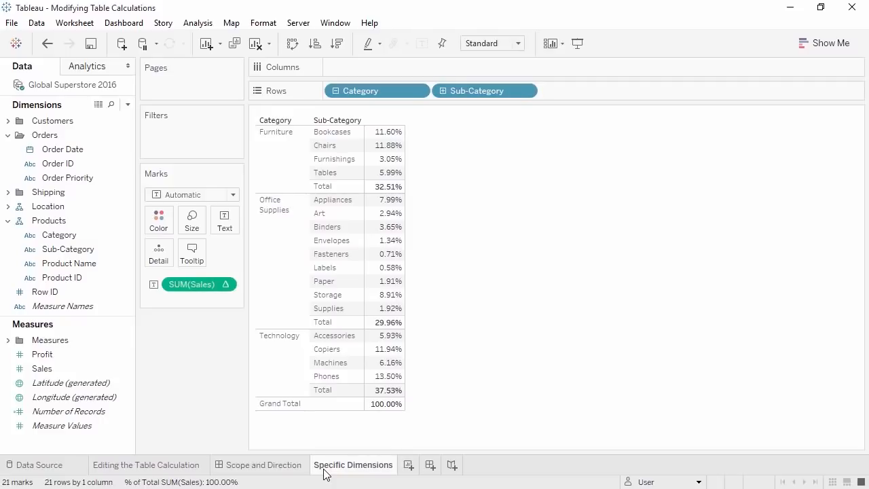
right_click(205, 288)
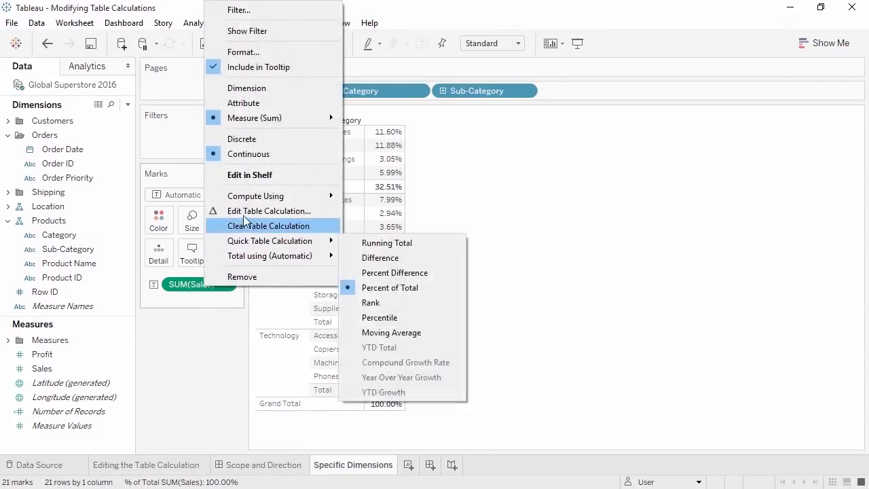
left_click(244, 211)
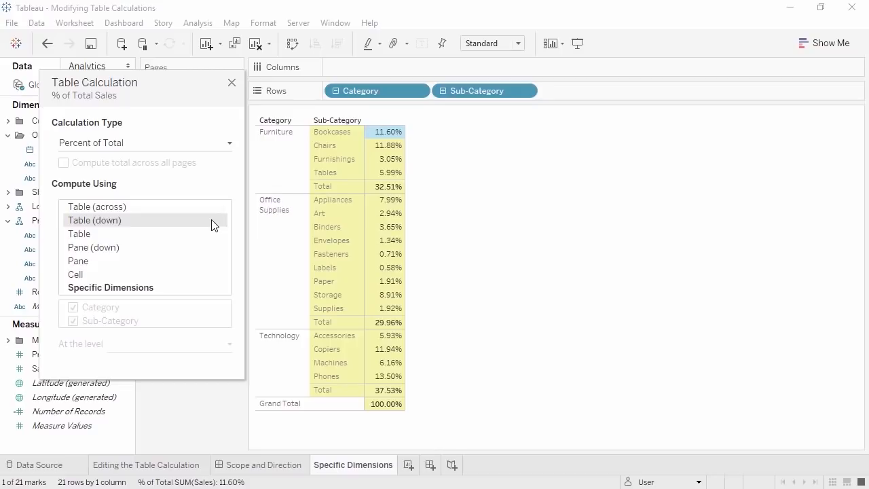
left_click(160, 289)
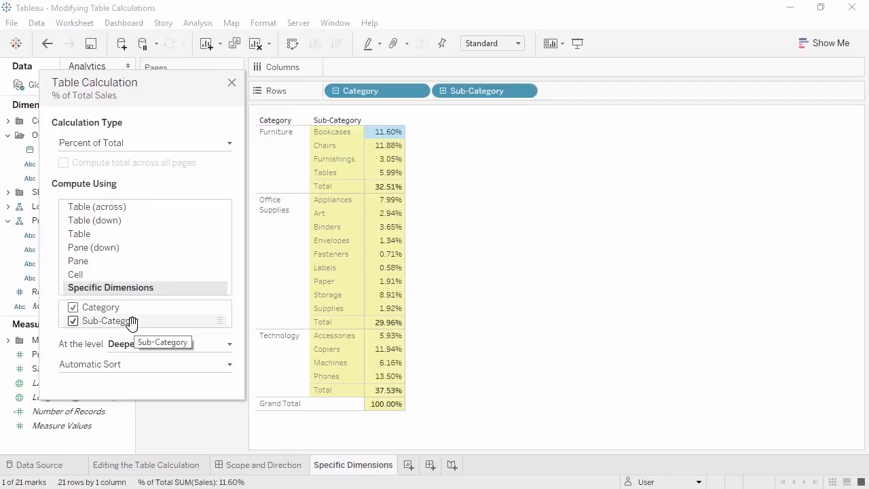
- Exclude both Category and Sub-Category from the specific dimensions and clear the highlighting in the table
left_click(73, 307)
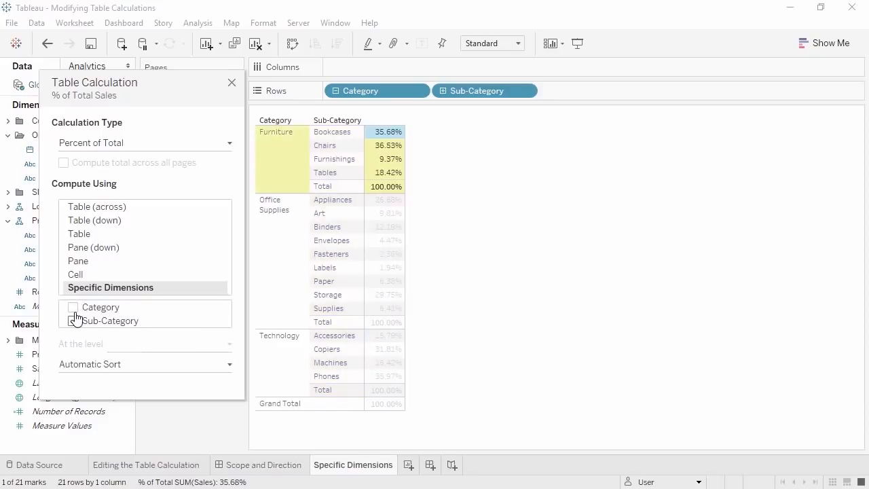
left_click(73, 321)
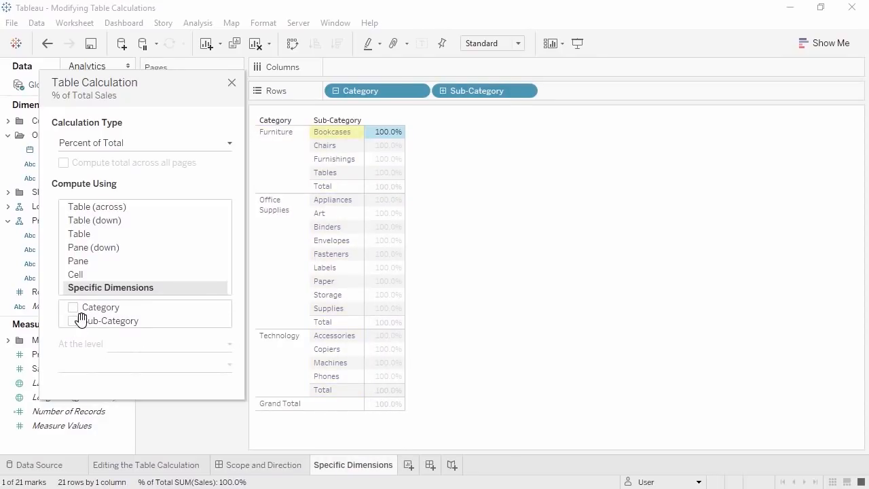
left_click(414, 147)
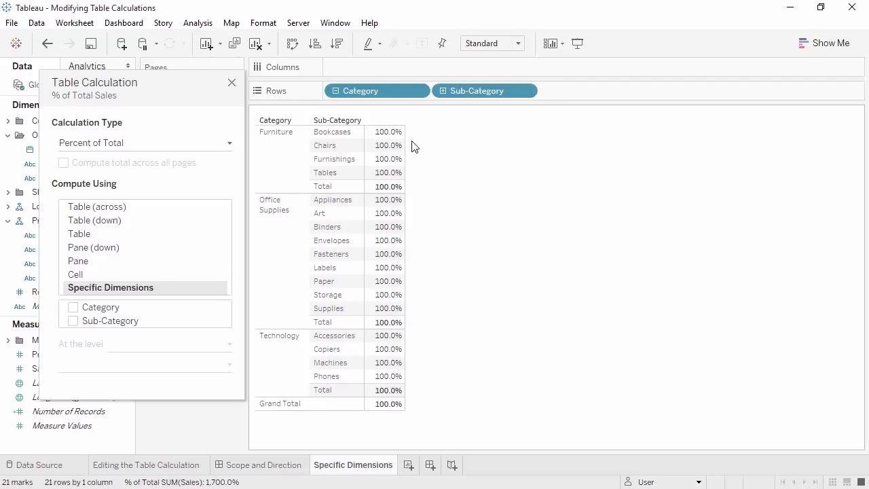
- Compute the percent of total along Sub-Category only and inspect the Furniture total in the table
left_click(74, 321)
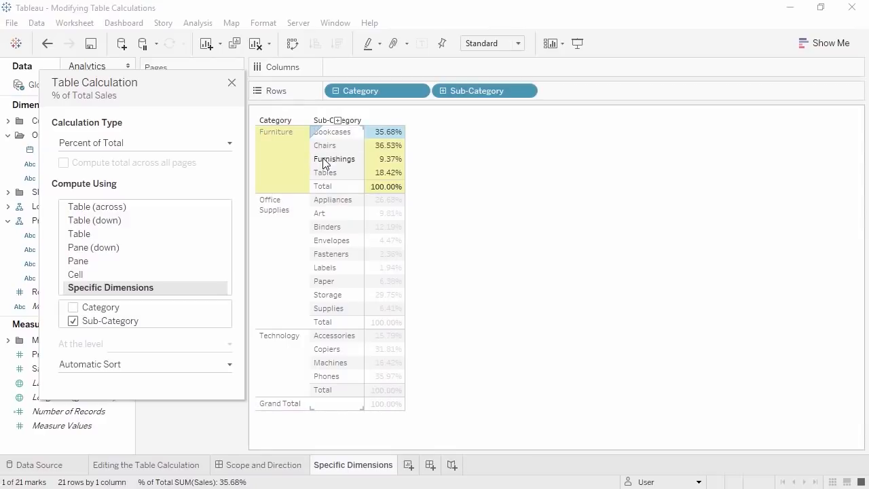
mouse_move(391, 192)
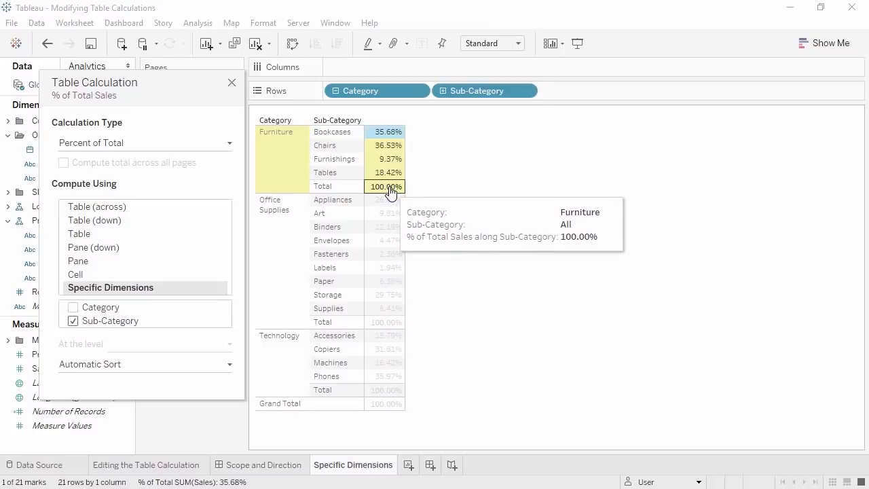
left_click(426, 370)
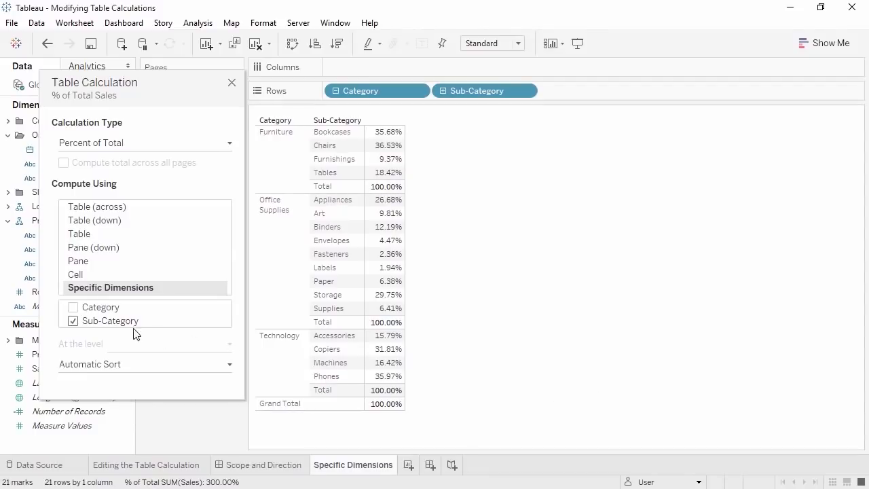
- Include Category in the specific dimensions again, try placing Sub-Category above Category, and restore the original order
left_click(73, 308)
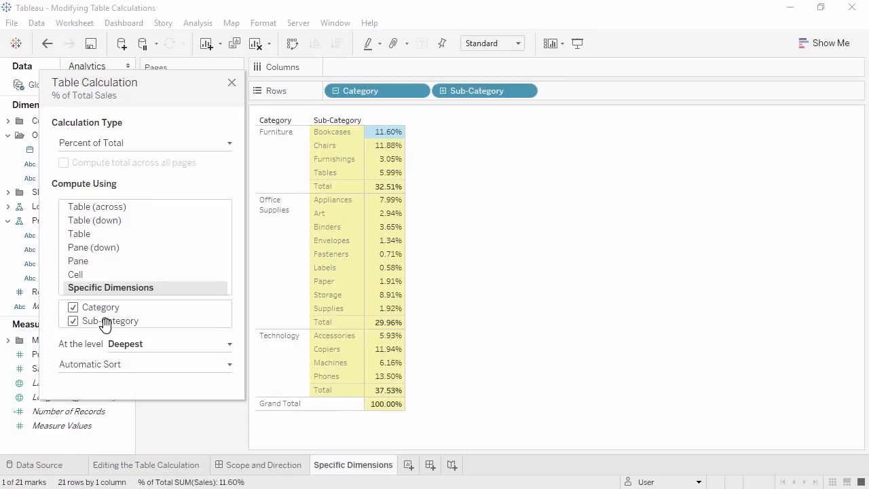
left_click_drag(103, 322, 101, 303)
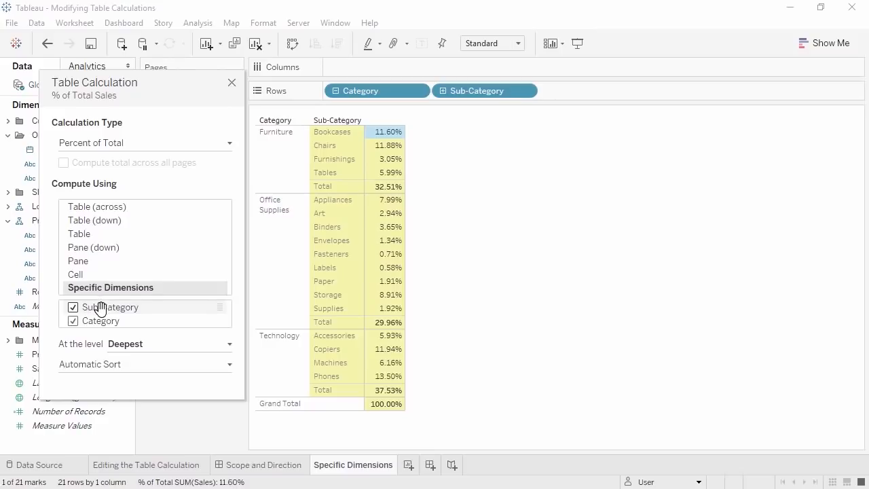
left_click_drag(99, 305, 104, 329)
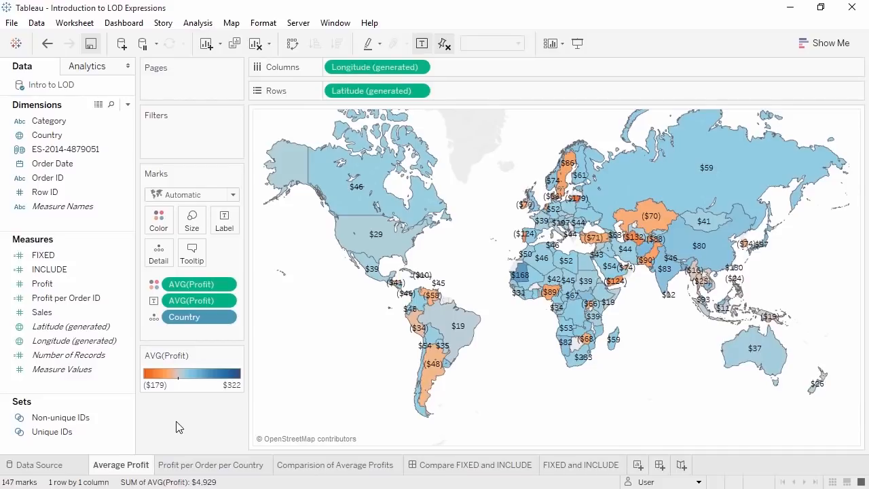
- Inspect Argentina's average profit on the Average Profit map of the Introduction to LOD Expressions workbook
left_click(428, 382)
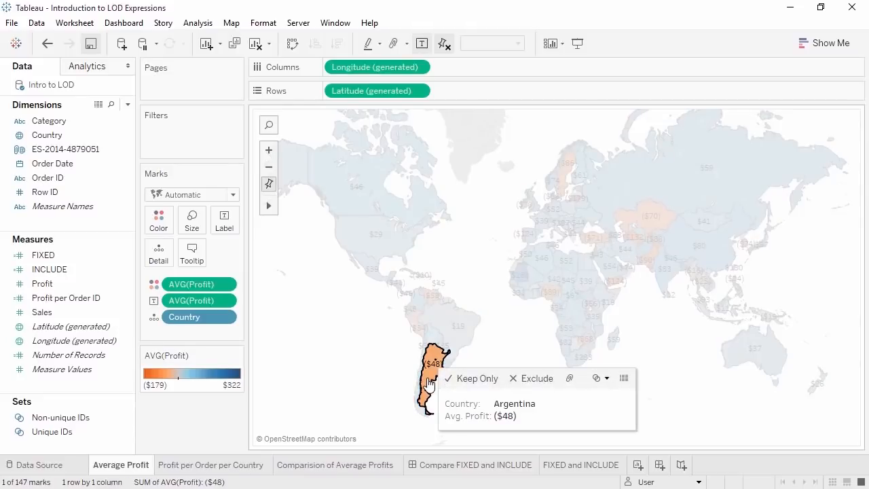
- View the full underlying data for Argentina, sort it by Order ID to examine orders spanning multiple rows, and return to the unselected map
left_click(623, 379)
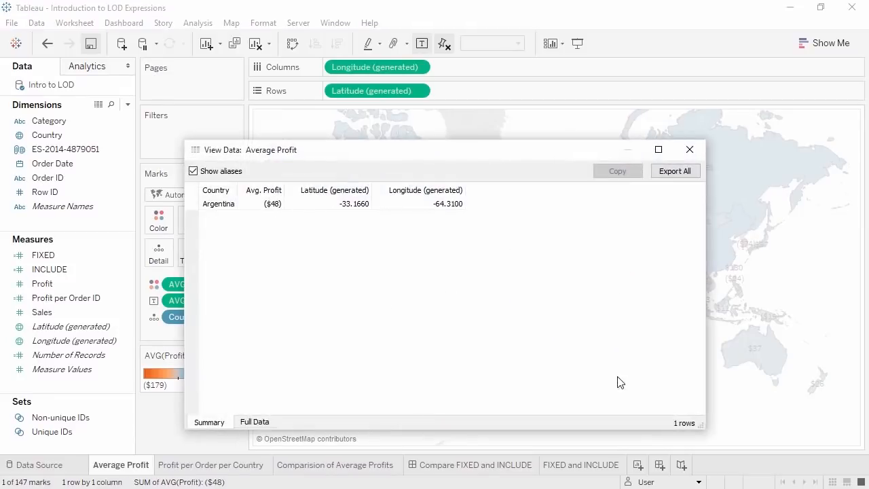
left_click(251, 421)
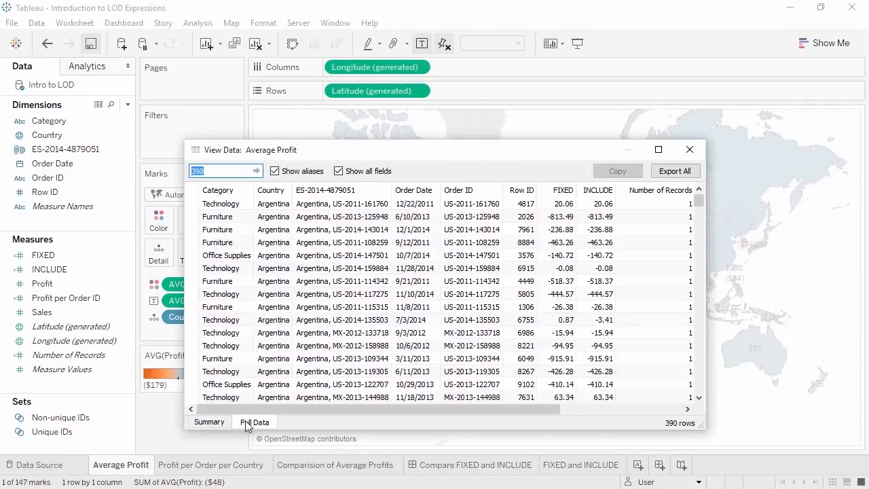
left_click(483, 193)
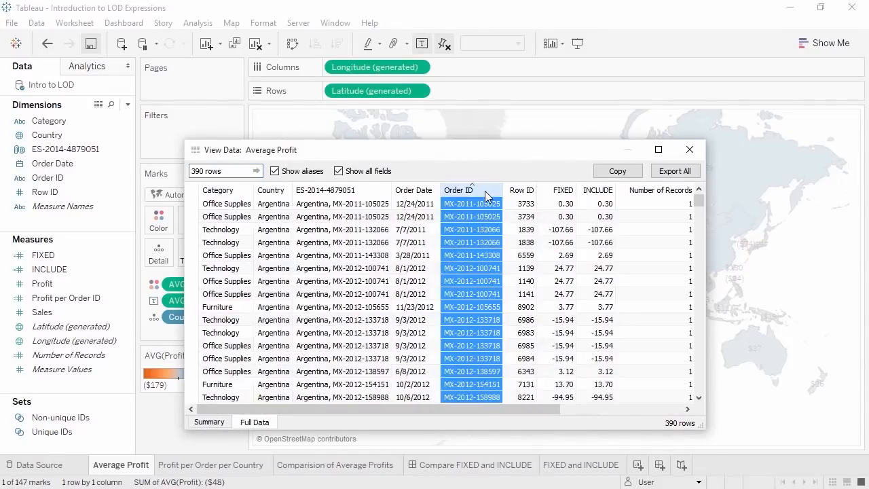
left_click(472, 204)
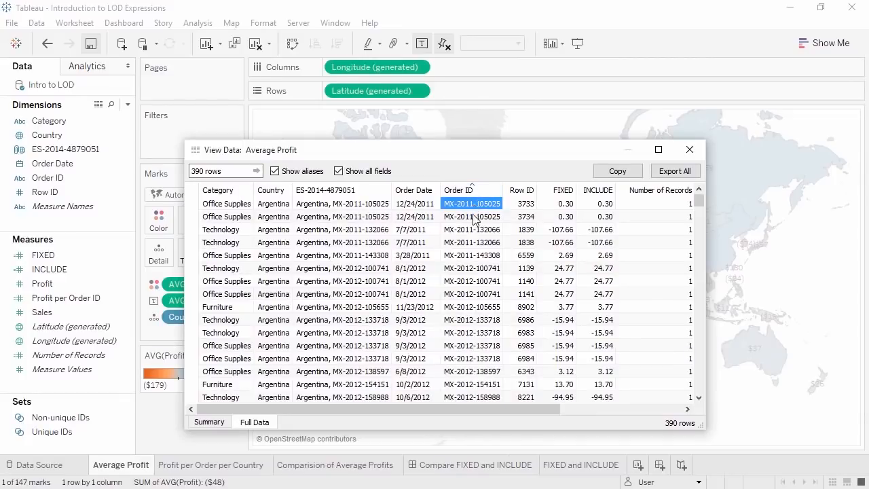
left_click(472, 216)
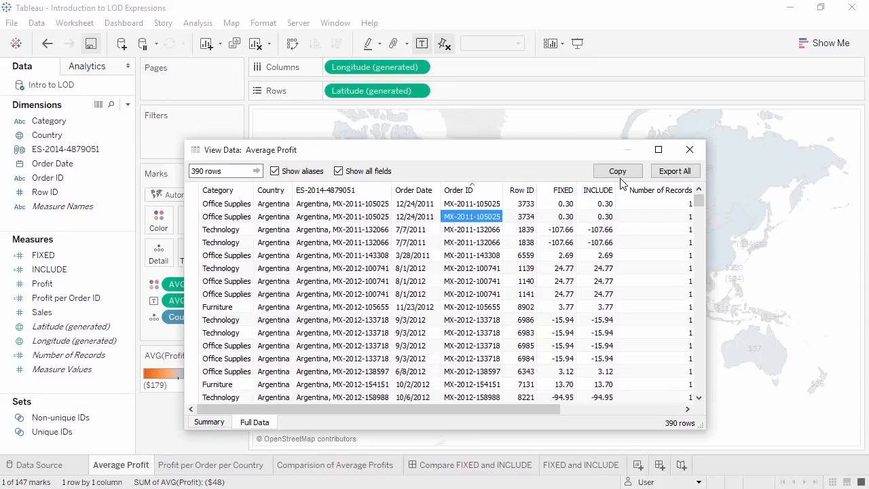
left_click(689, 151)
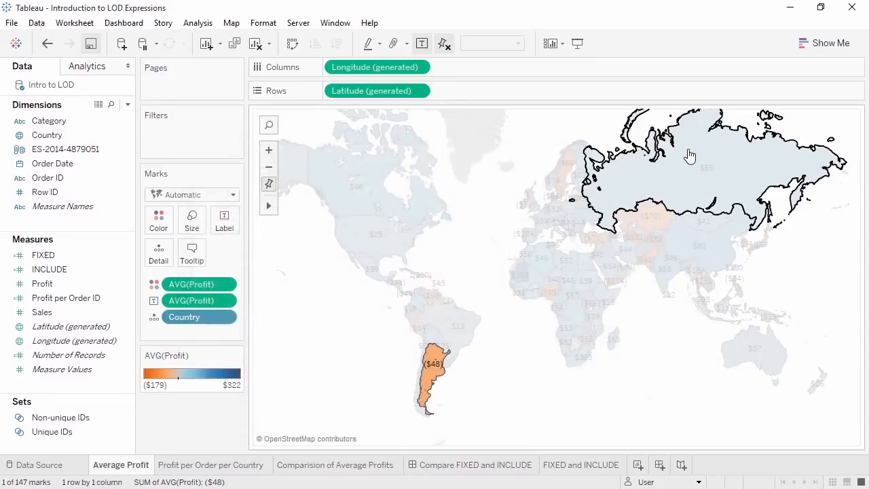
left_click(205, 407)
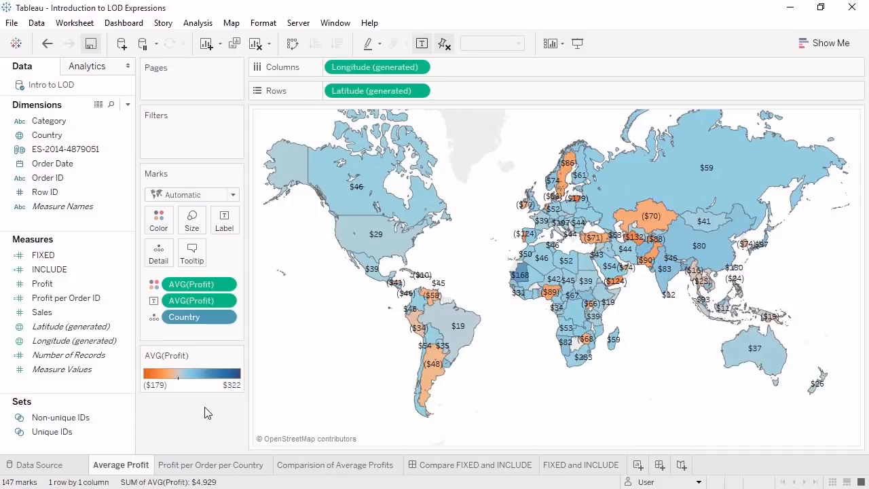
- Review the INCLUDE formula behind the Profit per Order ID measure from the Profit per Order per Country sheet
left_click(206, 465)
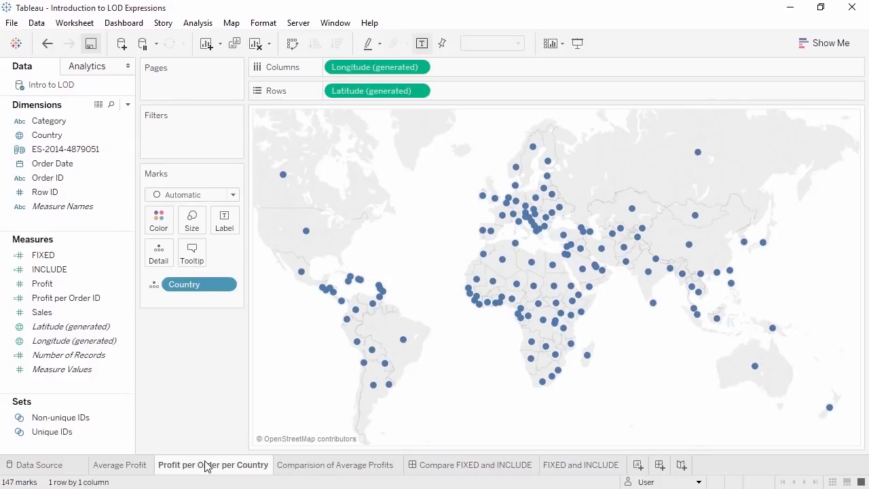
right_click(87, 303)
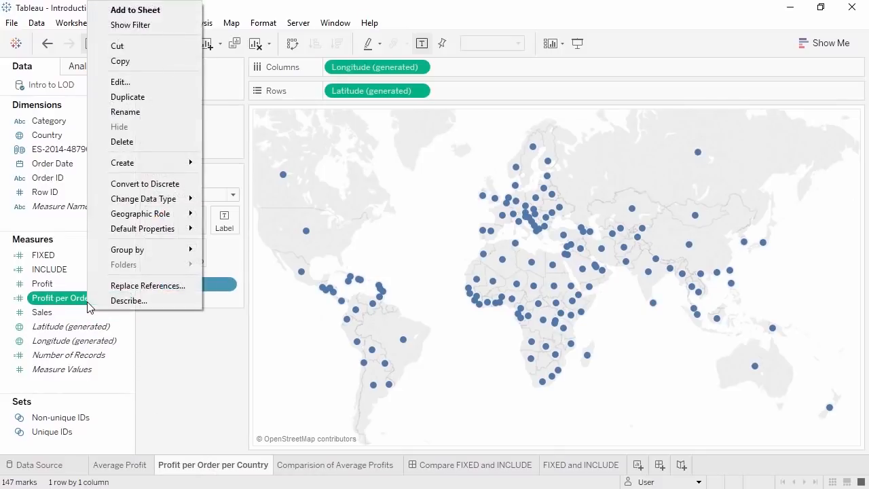
left_click(135, 81)
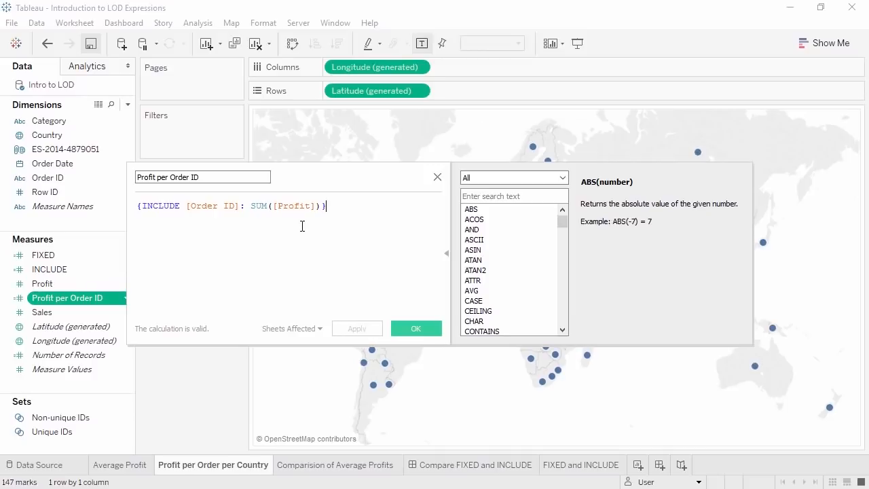
left_click(412, 329)
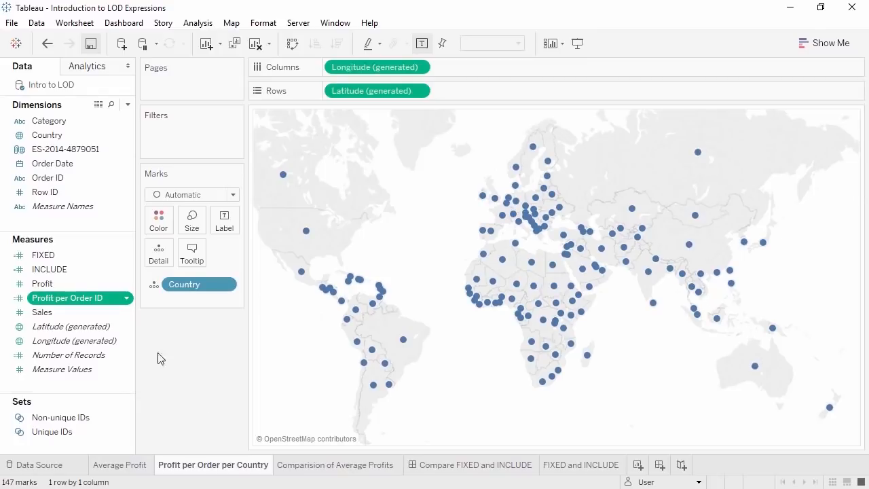
- Color the country map by Profit per Order ID aggregated as an average, and inspect Argentina's value
mouse_move(117, 298)
left_mouse_down()
mouse_move(110, 296)
mouse_move(168, 231)
left_mouse_up()
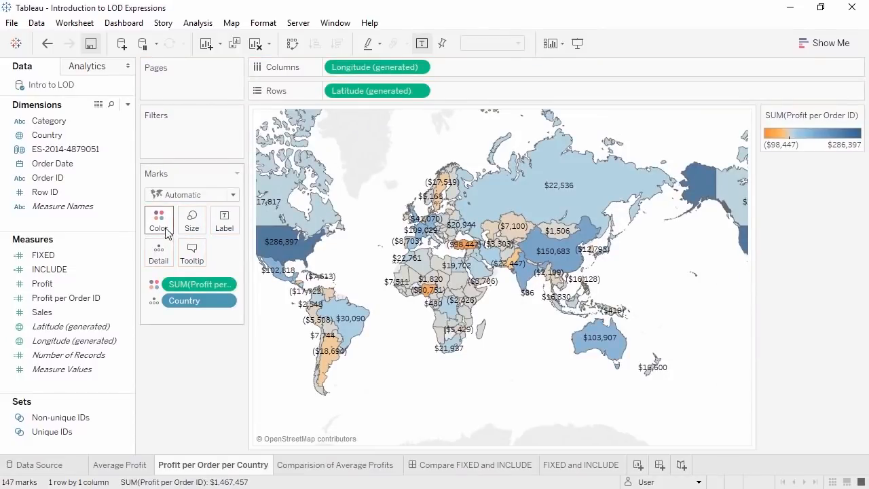
left_click(229, 284)
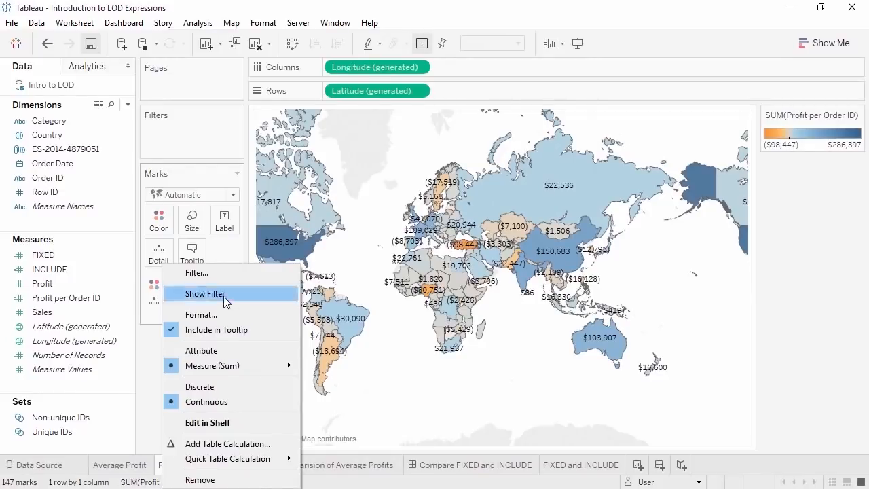
mouse_move(217, 367)
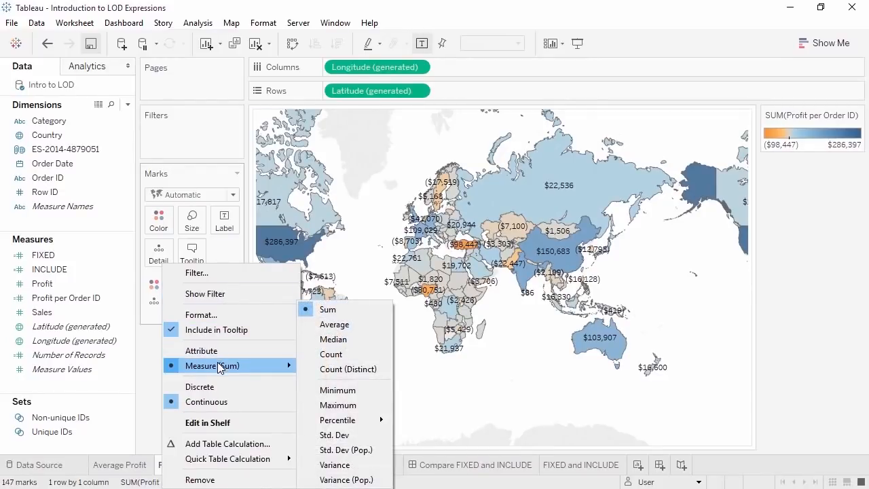
left_click(323, 327)
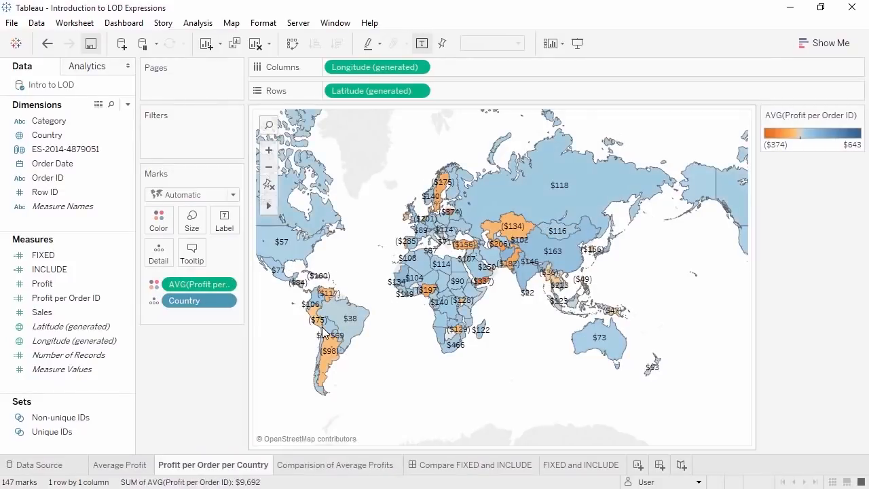
mouse_move(328, 362)
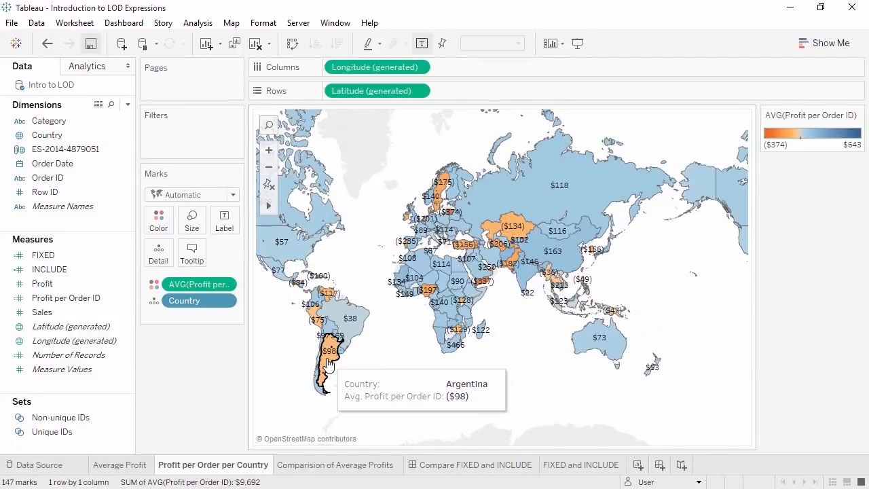
- Compare the two profit averages by country on the Comparision of Average Profits sheet and review the Profit per Order ID formula
left_click(322, 468)
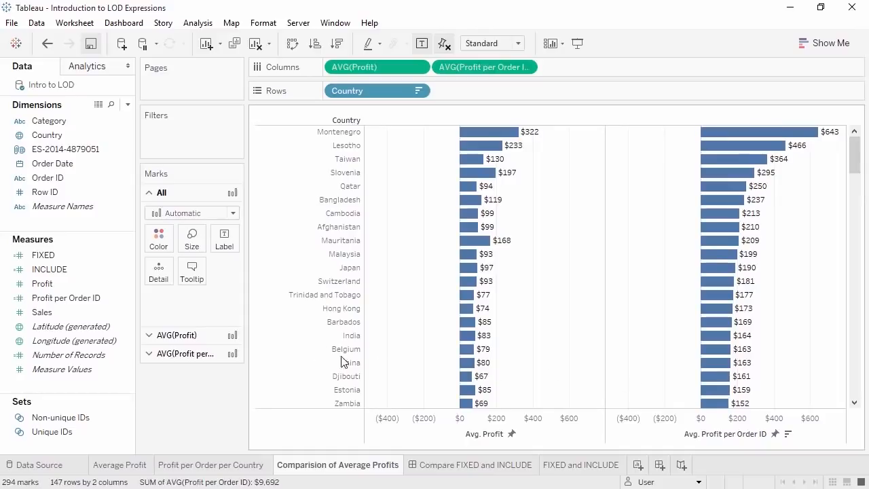
left_click(115, 306)
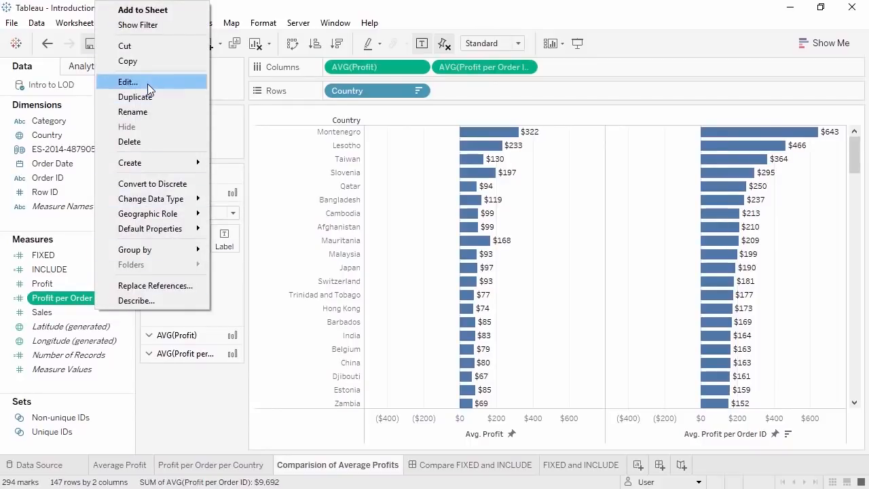
left_click(147, 82)
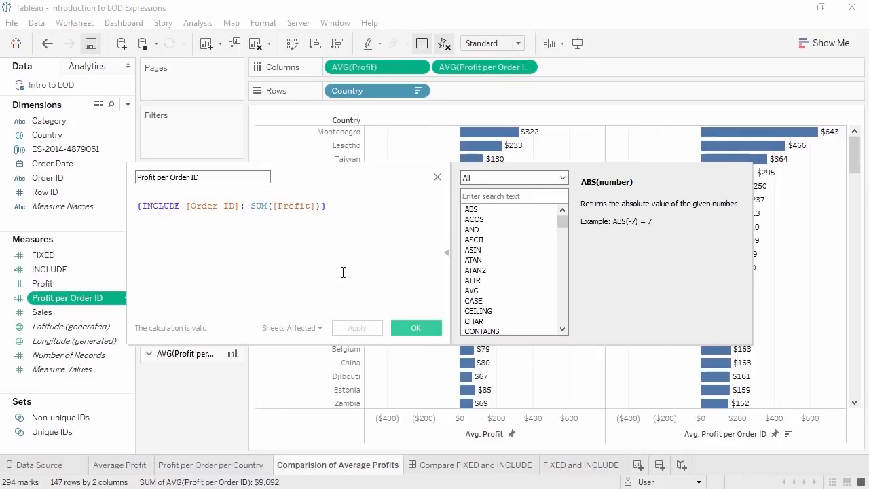
left_click(401, 325)
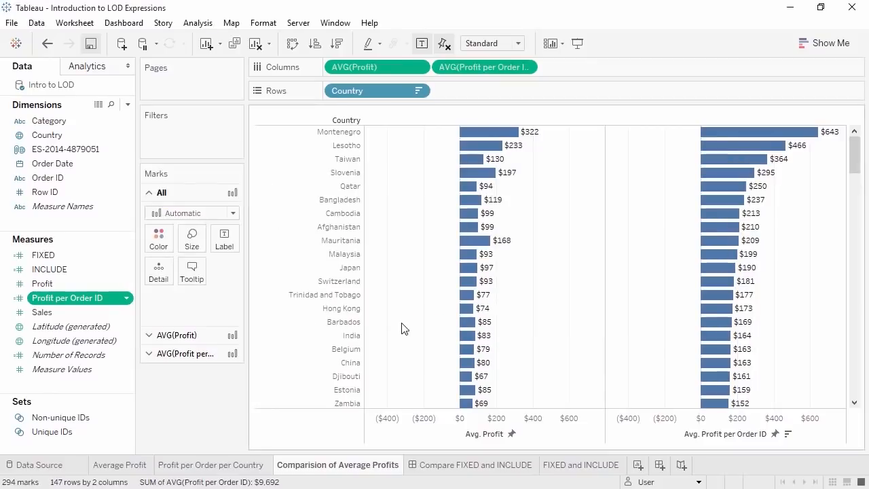
- Examine the Compare FIXED and INCLUDE dashboard and the FIXED and INCLUDE sheet
left_click(442, 465)
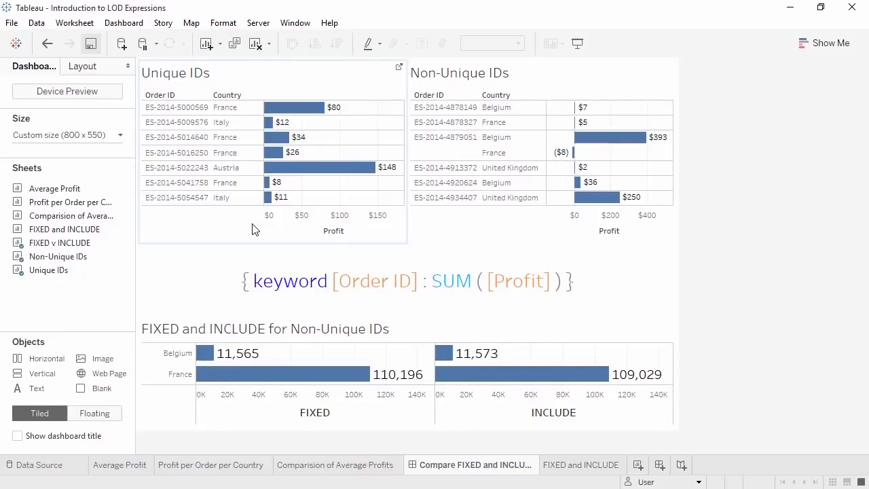
left_click(574, 464)
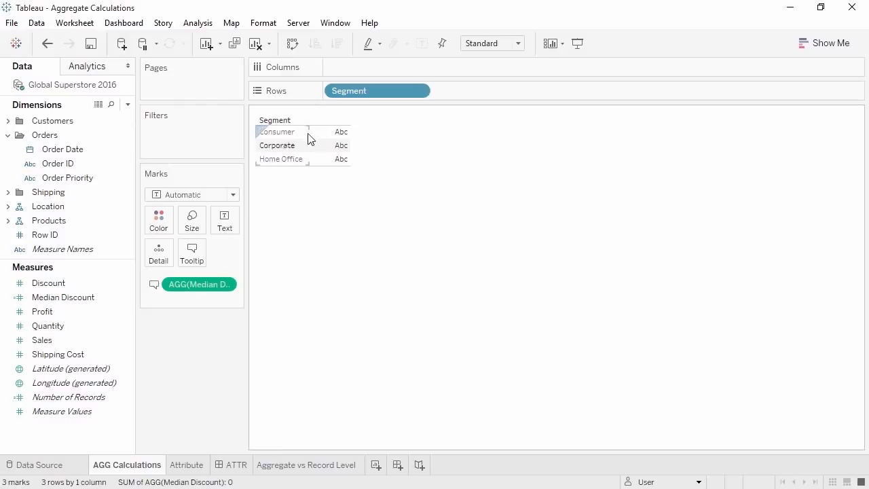
- Add the ad hoc calculation SUM(Profit)/SUM(Sales) to Columns on the AGG Calculations sheet of the Aggregate Calculations workbook
double_click(335, 68)
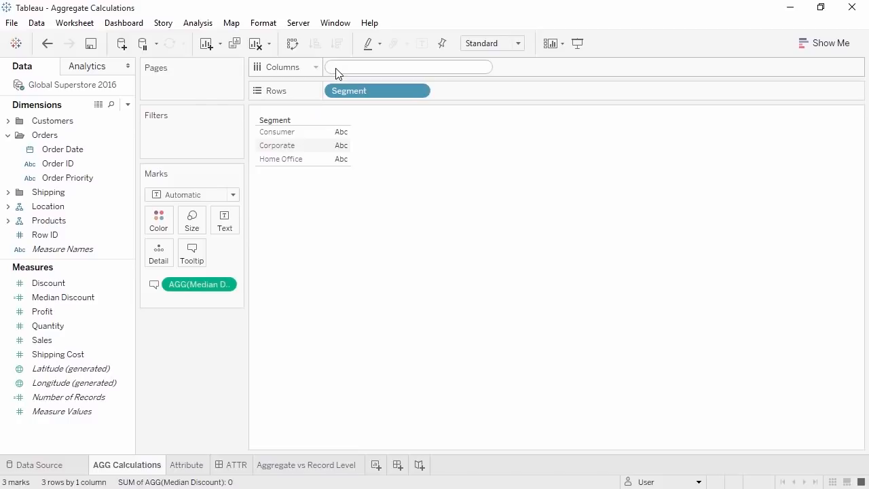
type("SUM(Profit)")
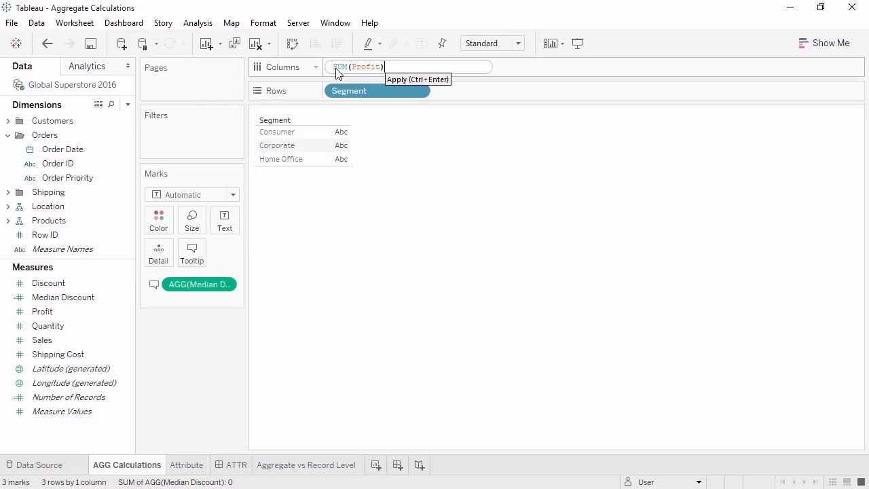
type("/SUM(Sales)")
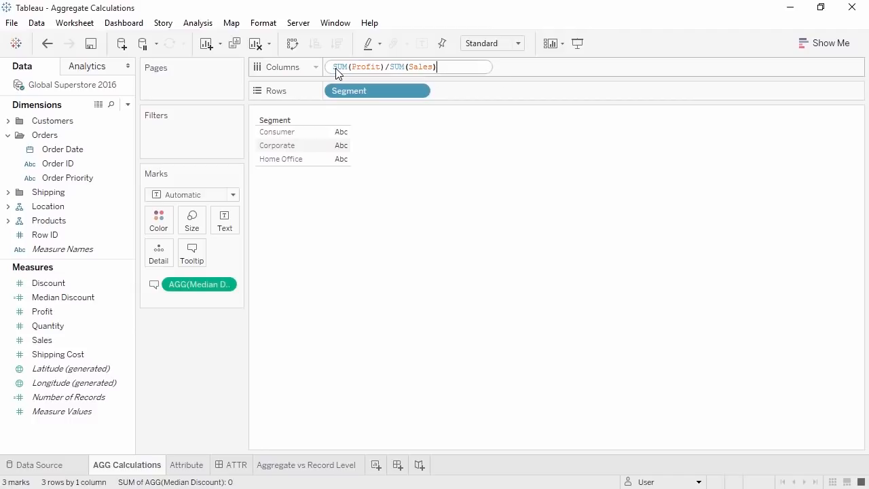
key("Return")
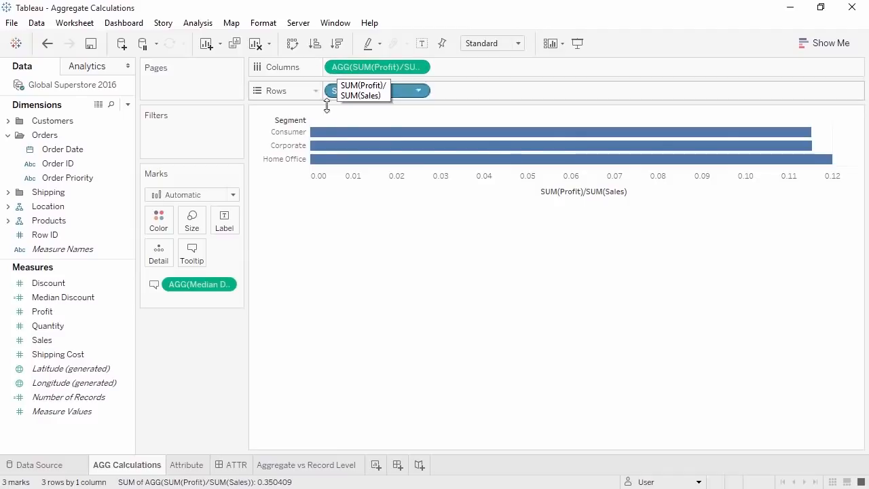
- Start a new calculated field named Segment Sales on the Attribute sheet
left_click(199, 468)
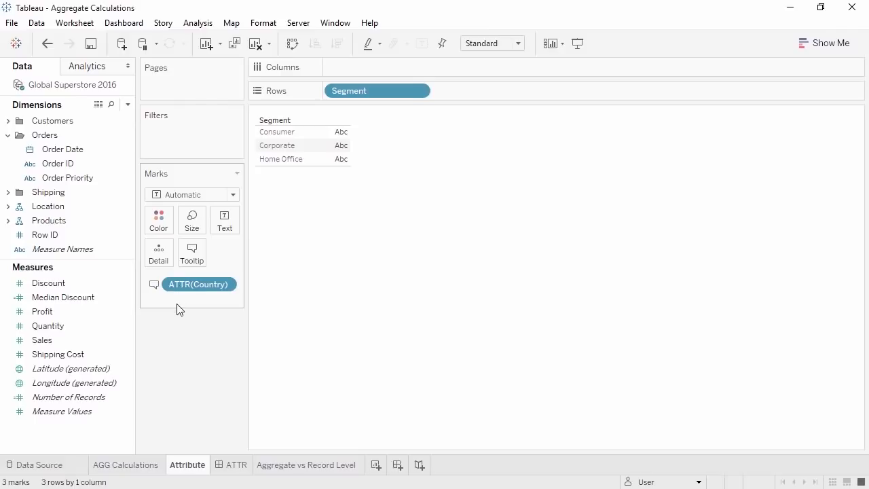
right_click(102, 440)
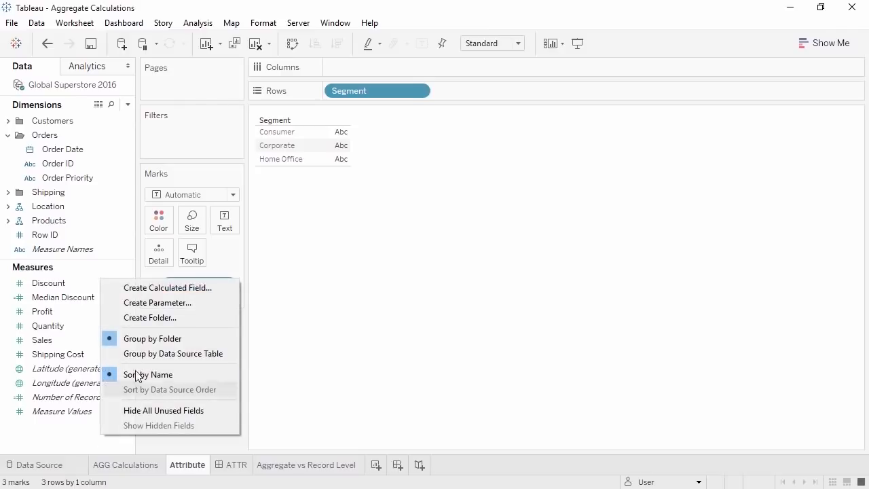
left_click(152, 295)
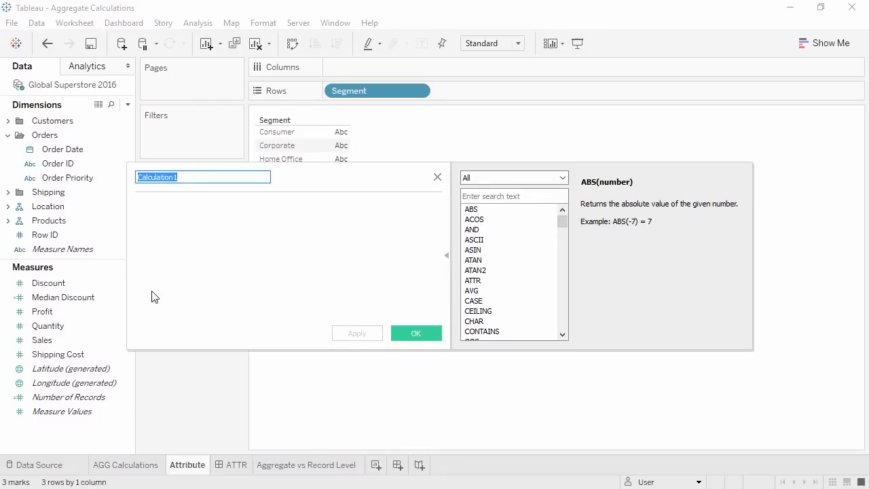
type("Segment Sales")
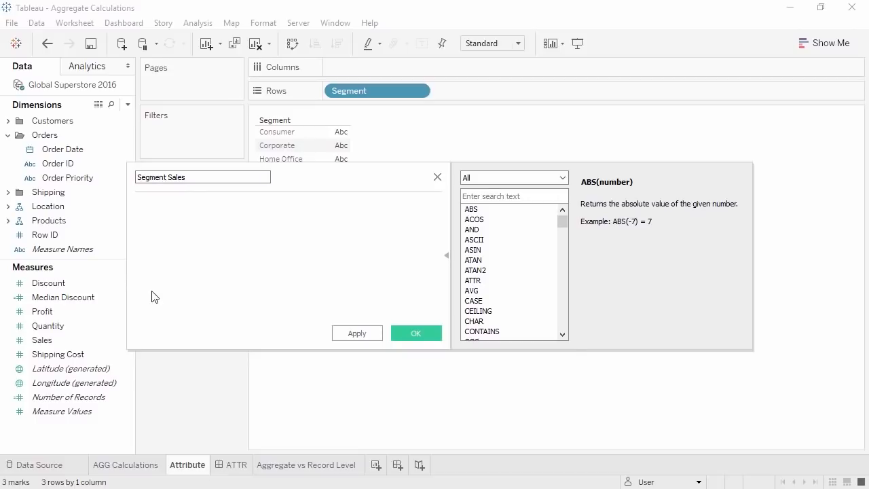
- Enter the Segment Sales formula IF [Segment] = "Corporate" THEN AVG([Sales]) ELSE MEDIAN([Sales]) END, with each clause on its own line
type("IF [Segment] = \"Corporate\"")
key("Return")
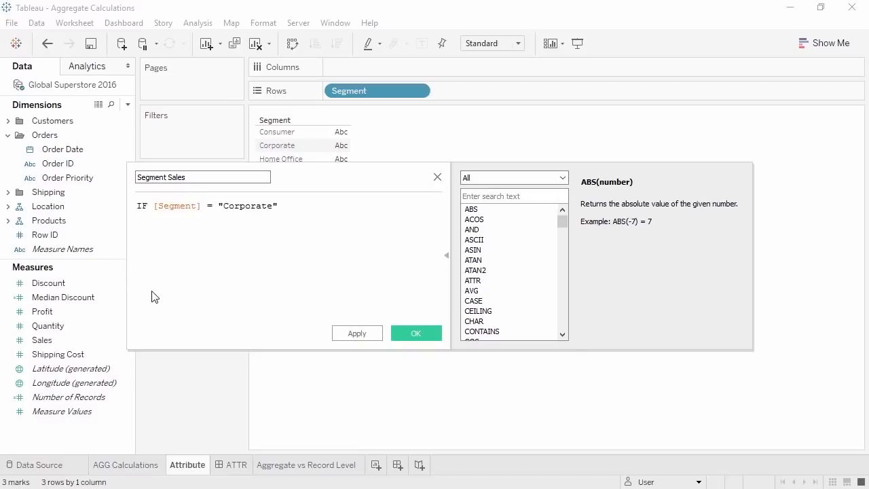
type("THEN AVG([Sales])")
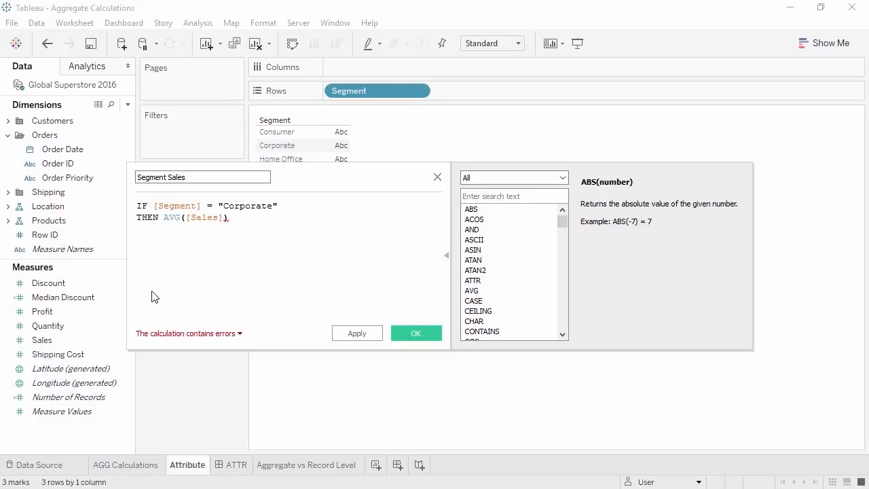
key("Return")
type("ELSE MEDIAN([Sales])")
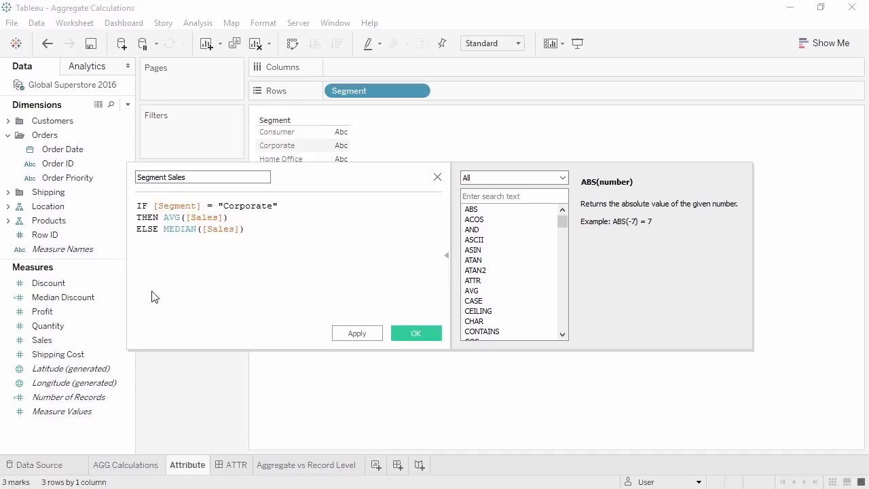
key("Return")
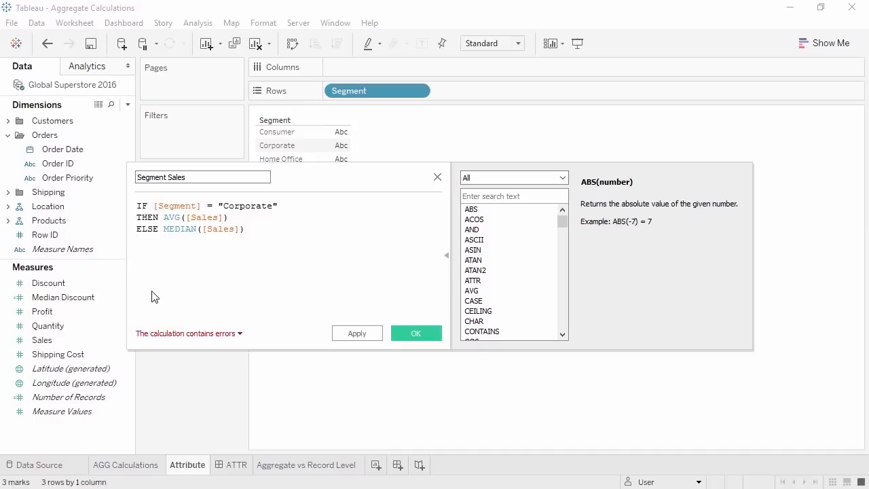
type("END")
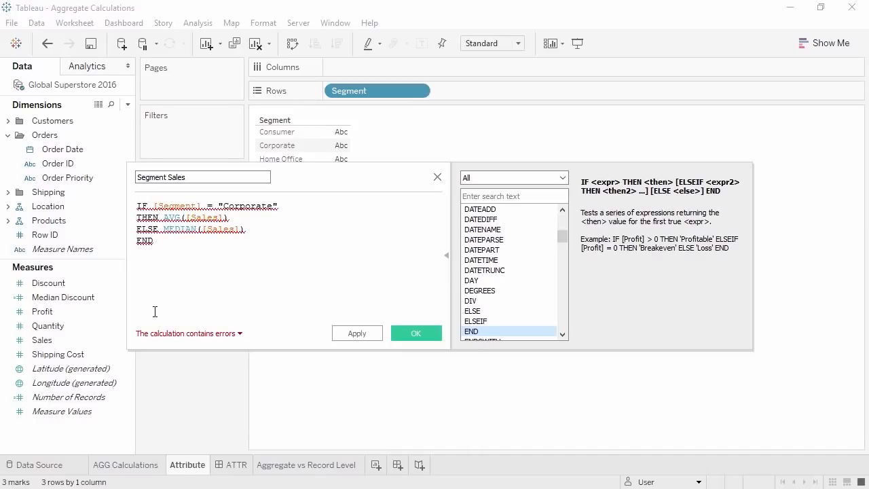
- Wrap [Segment] in ATTR() in the Segment Sales formula, save the field and add it to Columns
left_click(156, 333)
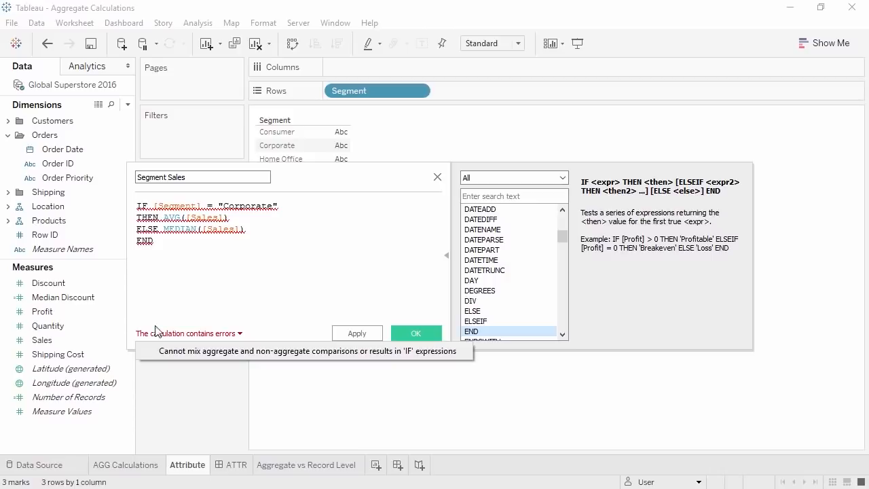
left_click(155, 205)
type("ATTR(")
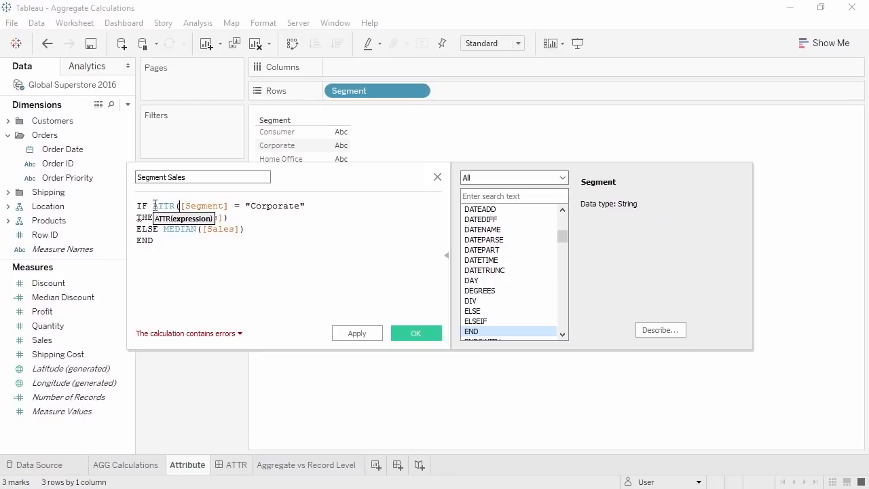
left_click(228, 205)
type(")")
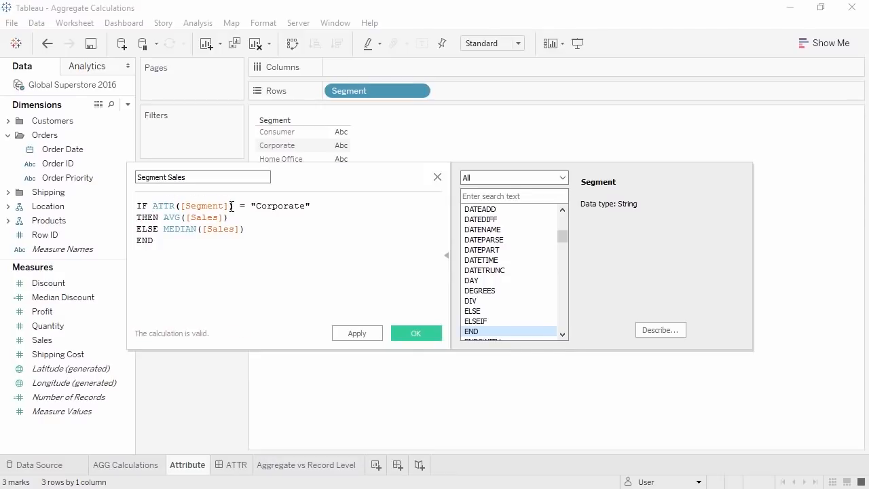
left_click(414, 332)
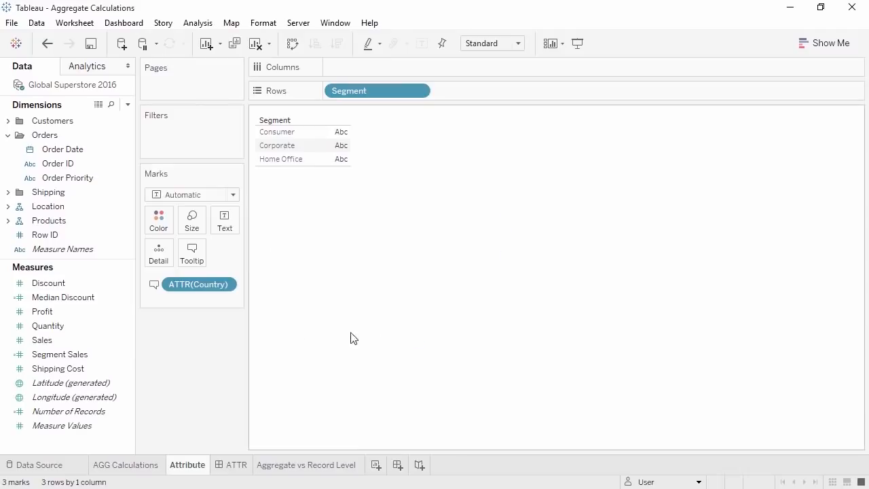
left_click_drag(107, 356, 338, 67)
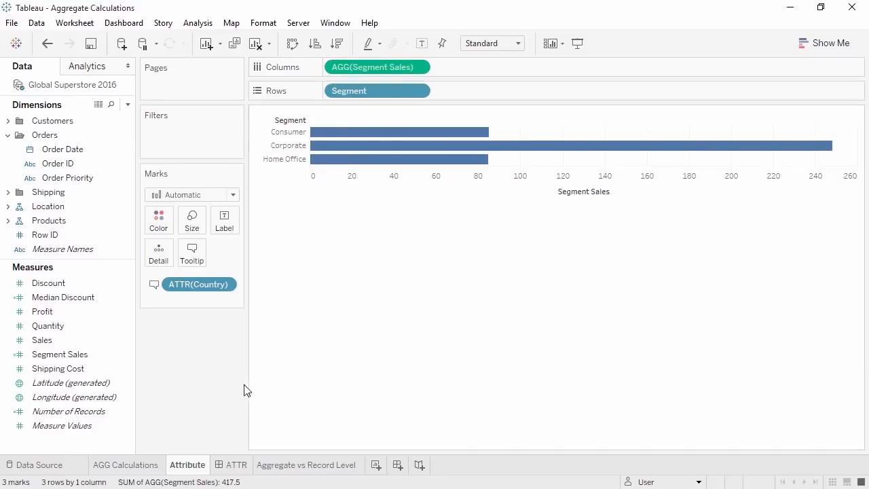
- View the ATTR dashboard, and add AVG(Sales) to Columns on the Aggregate vs Record Level sheet
left_click(231, 466)
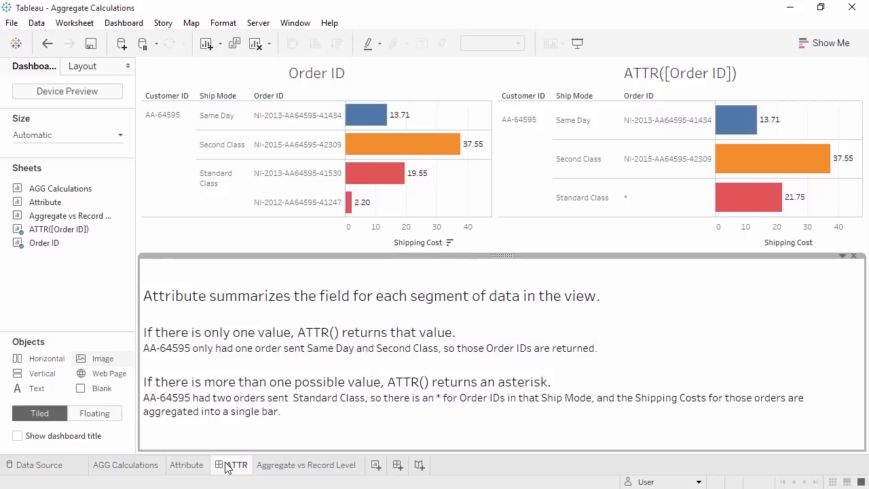
left_click(268, 469)
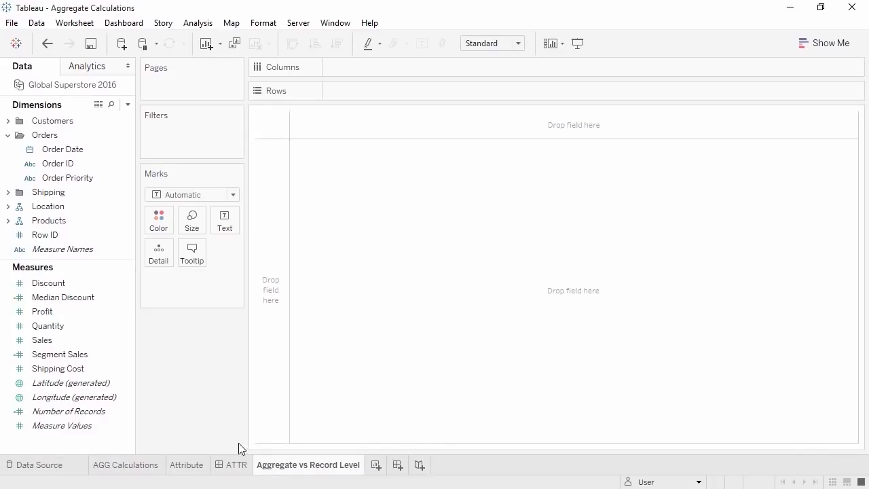
left_click(99, 341)
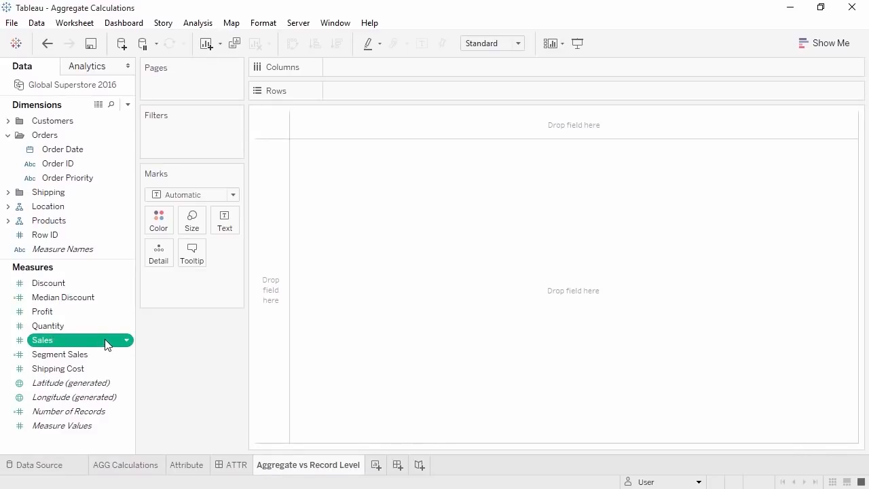
left_click_drag(105, 341, 347, 72)
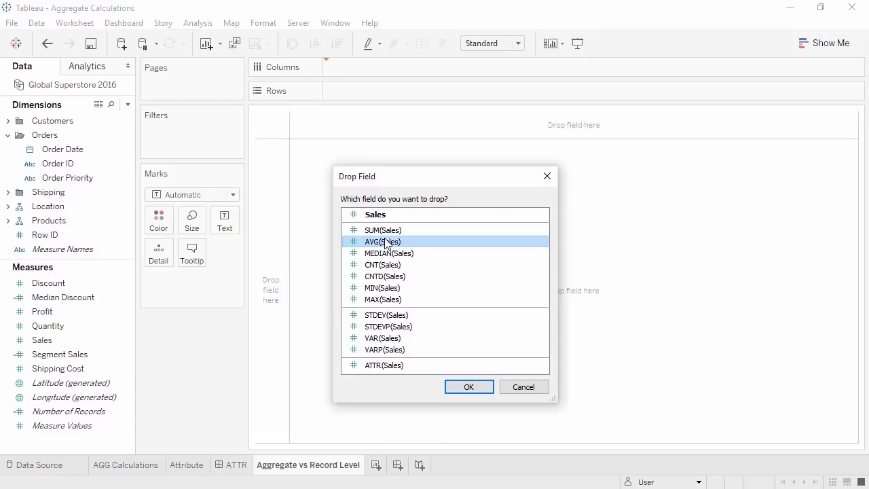
left_click(457, 384)
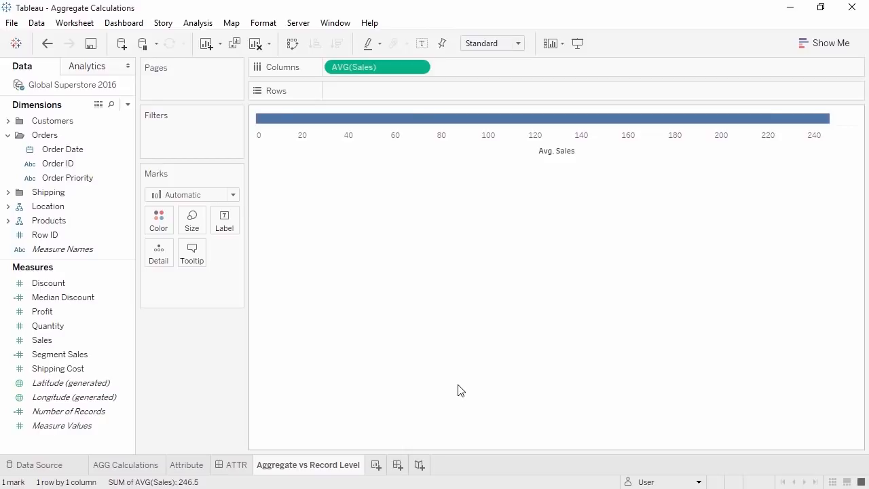
- Create the calculated field Average Order Sales as SUM([Sales])/COUNTD([Order ID]) and add it to Columns beside AVG(Sales)
right_click(112, 442)
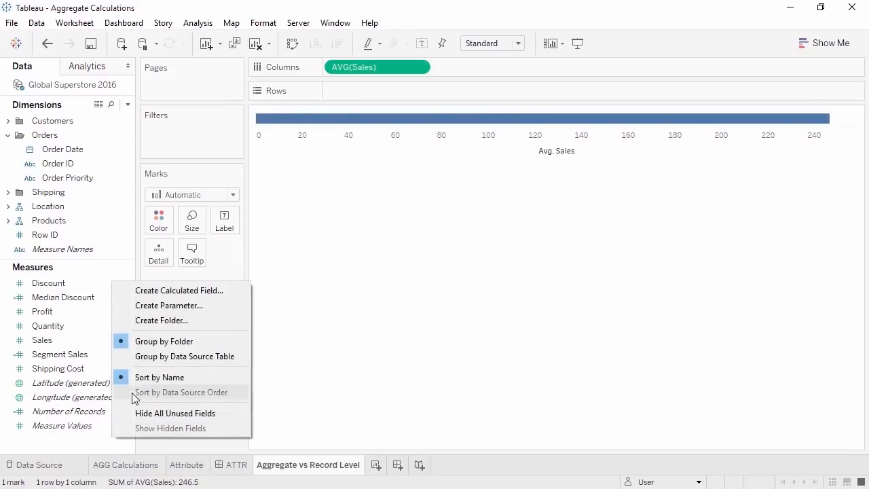
left_click(167, 290)
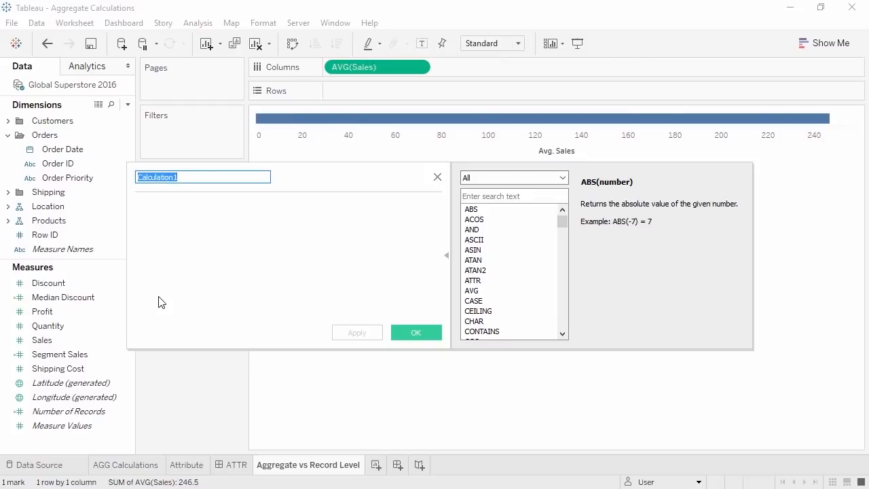
type("Average Order Sales")
key("Tab")
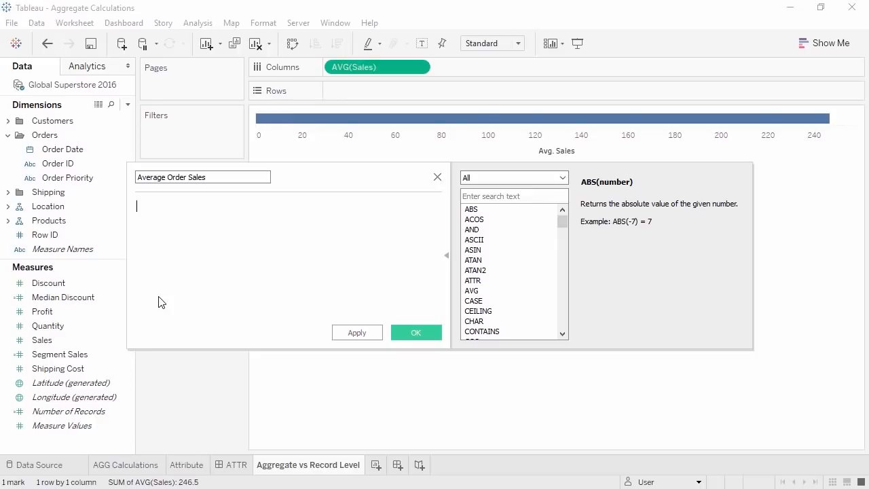
type("SUM([Sales])/COUNTD([Order ID])")
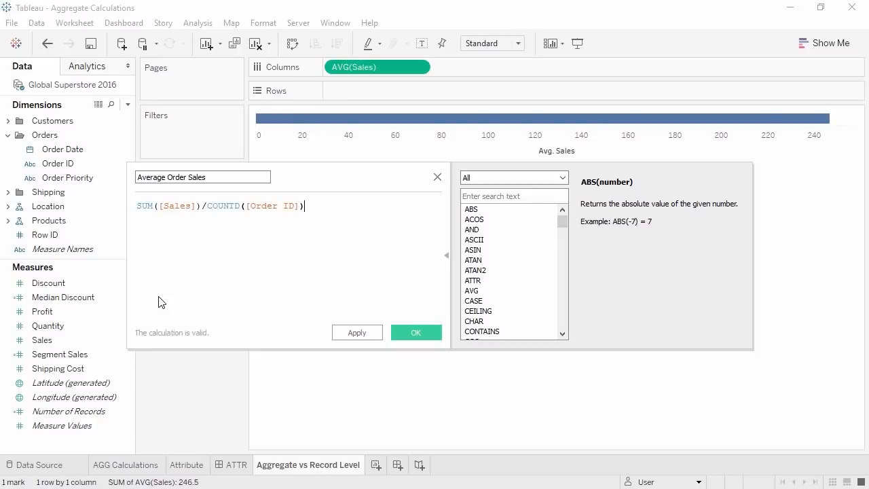
left_click(401, 332)
left_click_drag(109, 283, 517, 70)
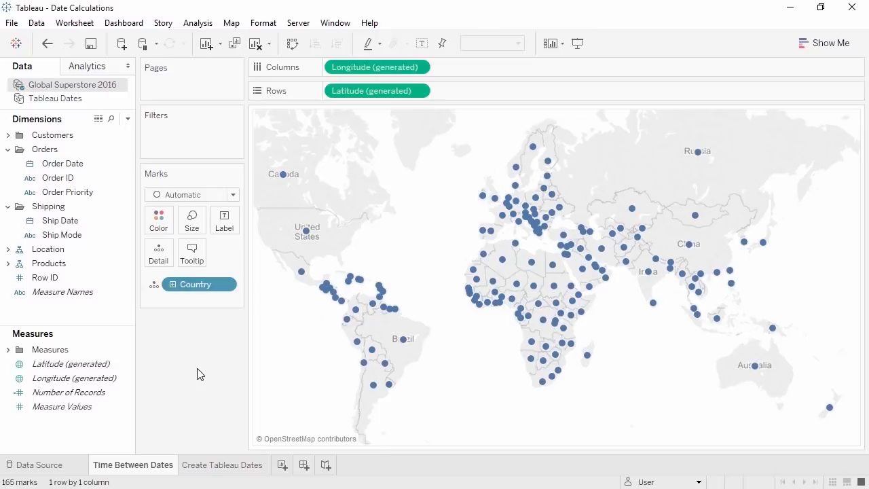
- Start a calculated field named Time to Ship on the Time Between Dates sheet and look up DATEDIFF among the Date functions
right_click(71, 313)
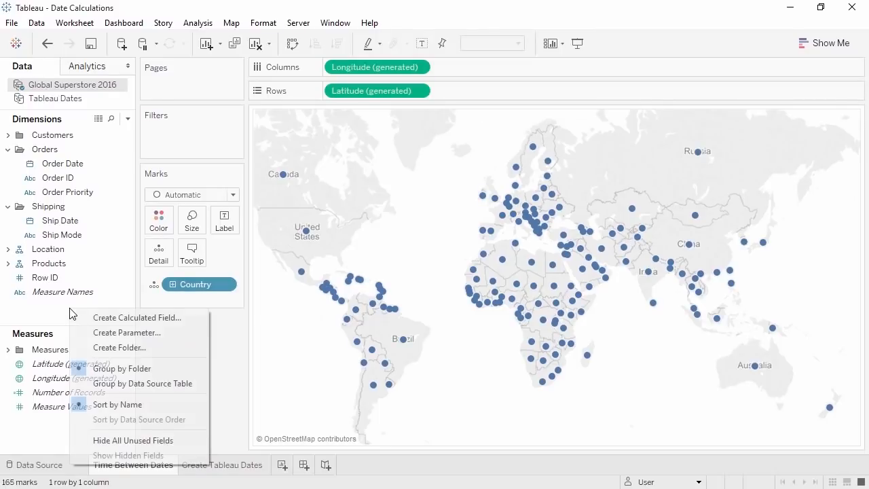
left_click(106, 318)
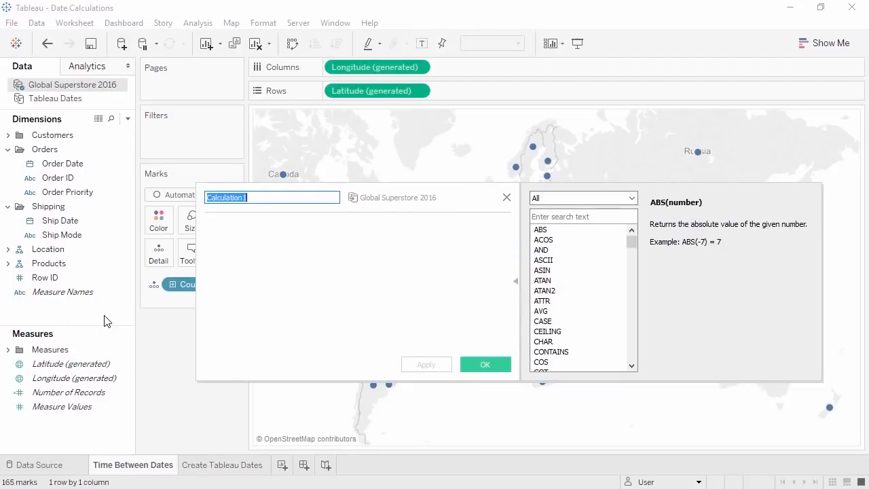
type("Time to Ship")
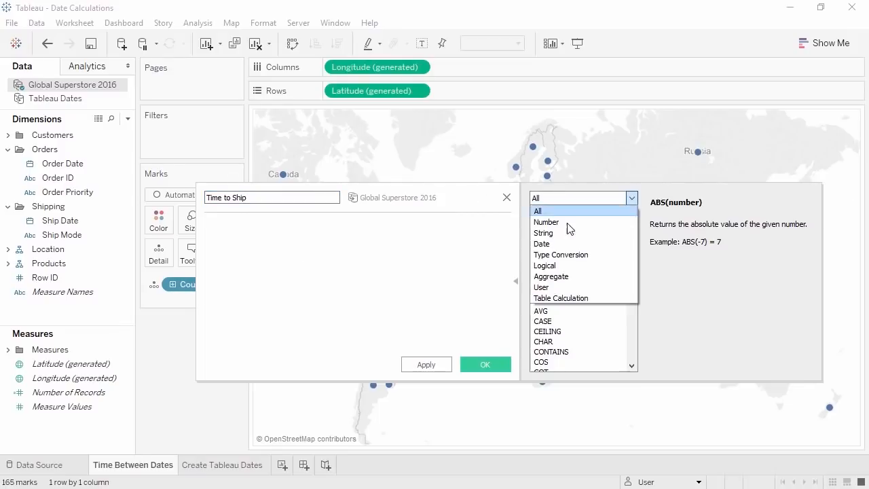
left_click(557, 243)
left_click(572, 242)
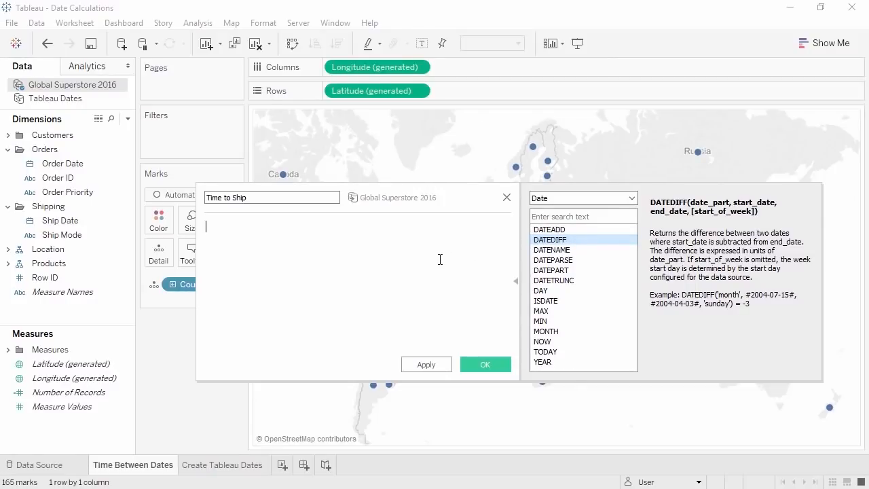
- Enter the Time to Ship formula DATEDIFF('day',[Order Date],[Ship Date]) and save the field
type("DATEDIFF(")
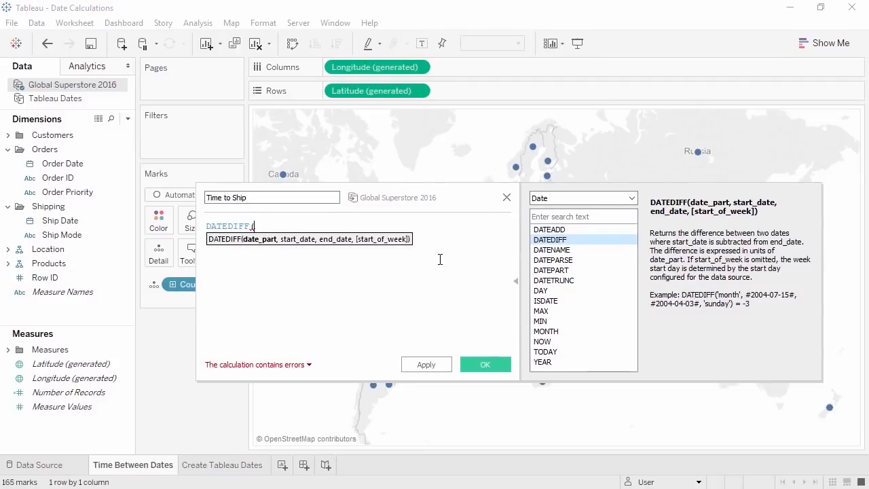
type("'day'")
type(",")
left_click_drag(62, 164, 322, 240)
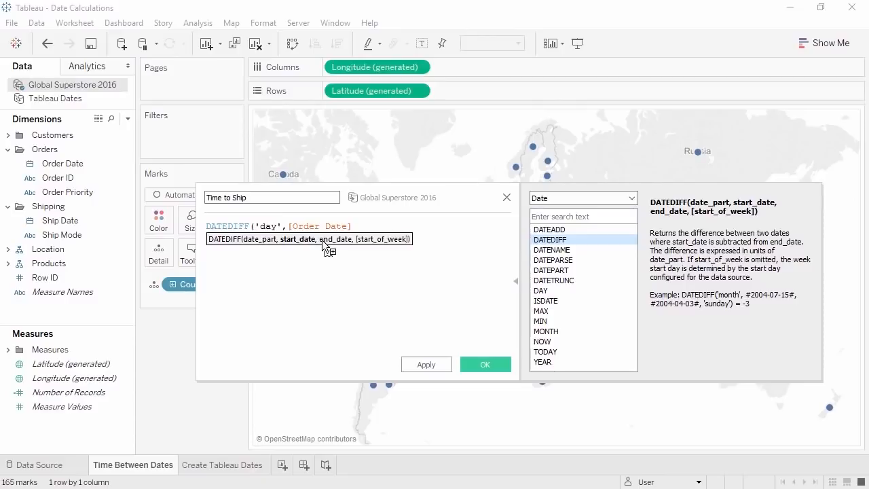
type(",")
left_click_drag(99, 224, 383, 247)
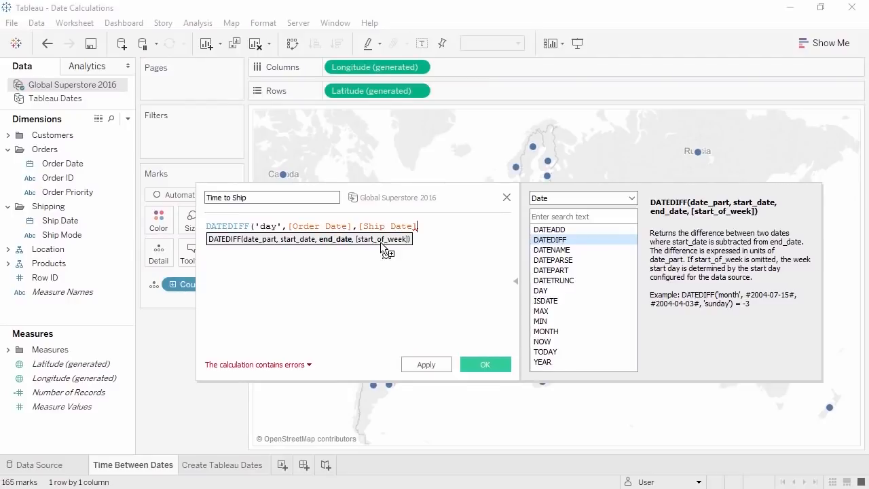
type(")")
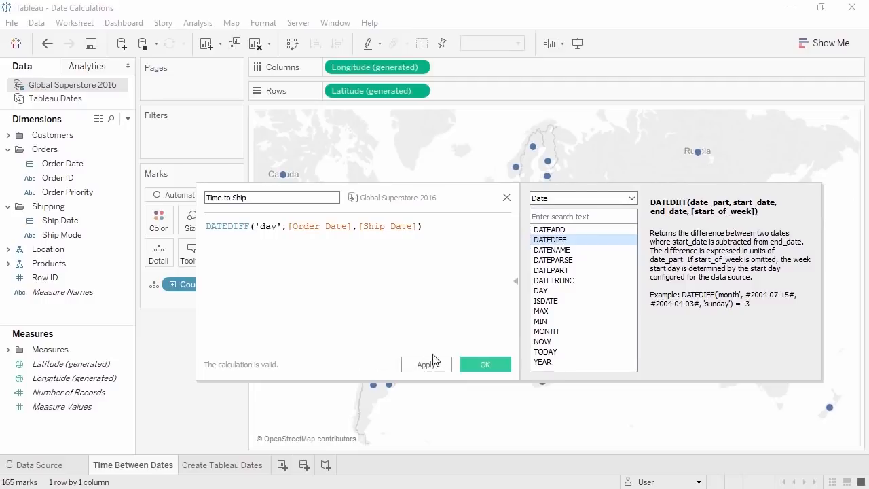
left_click(475, 367)
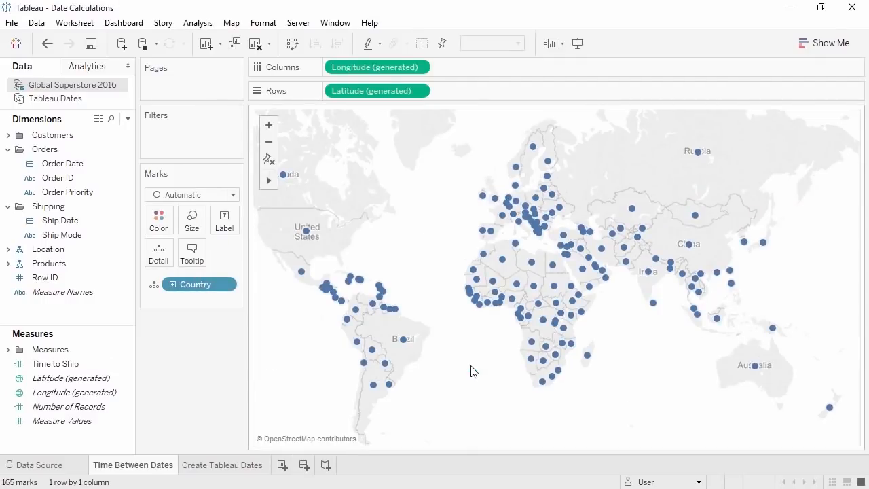
- Color the country map by Time to Ship, aggregated as Average
left_click(79, 365)
left_click_drag(78, 364, 163, 224)
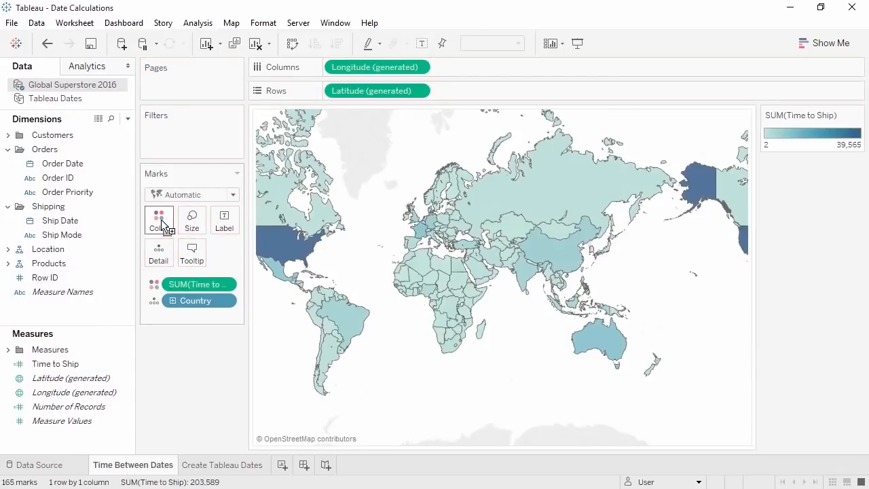
left_click(229, 286)
mouse_move(249, 364)
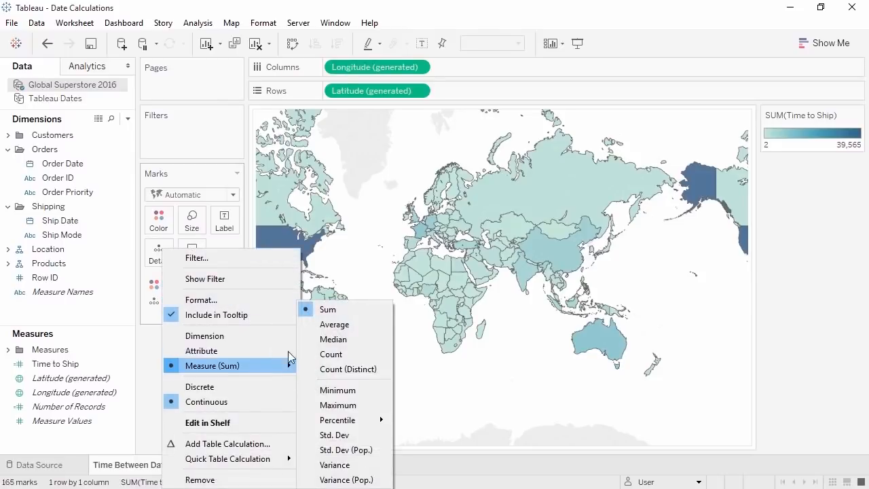
left_click(334, 324)
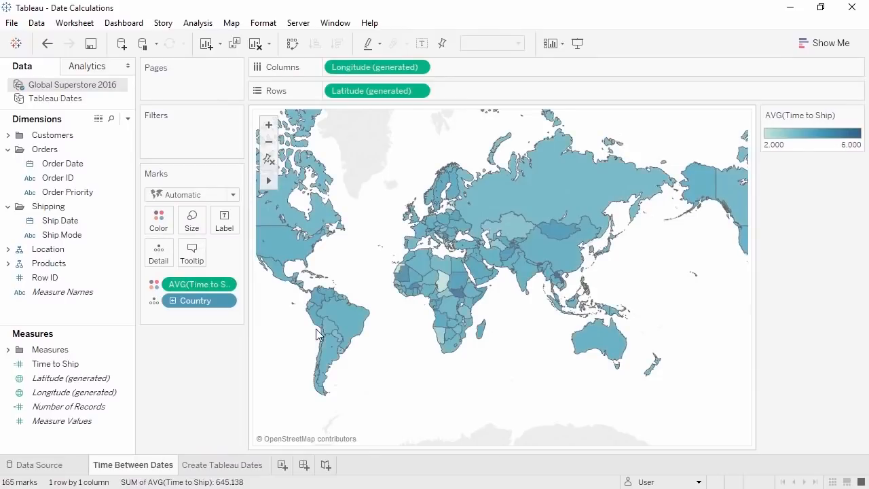
- Apply the Red-Black Diverging palette, reversed, to the map's Time to Ship colors
left_click(159, 226)
left_click(206, 265)
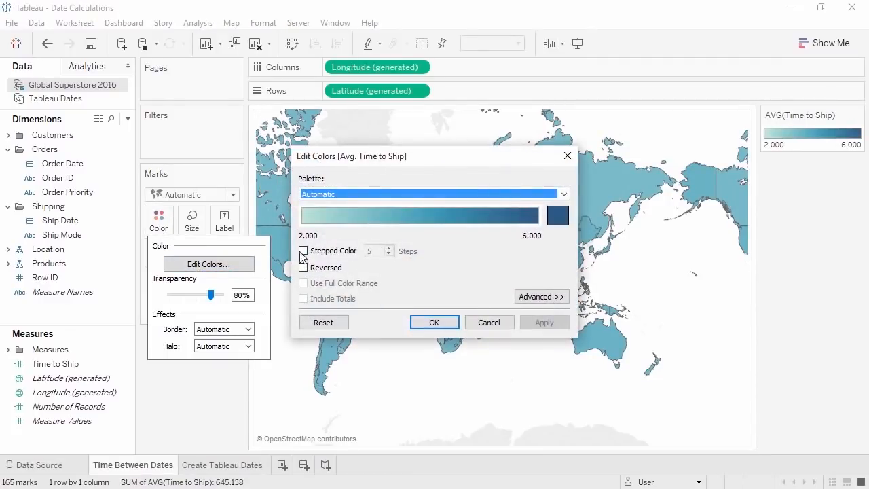
left_click(564, 195)
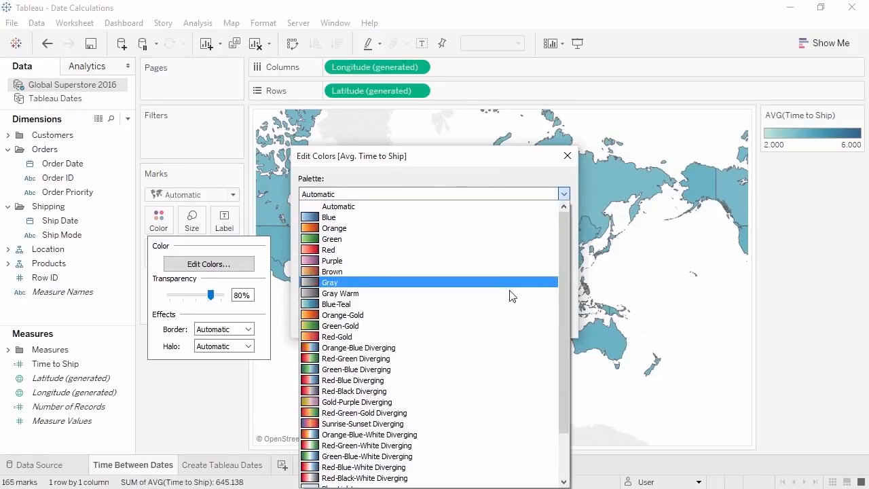
left_click(494, 391)
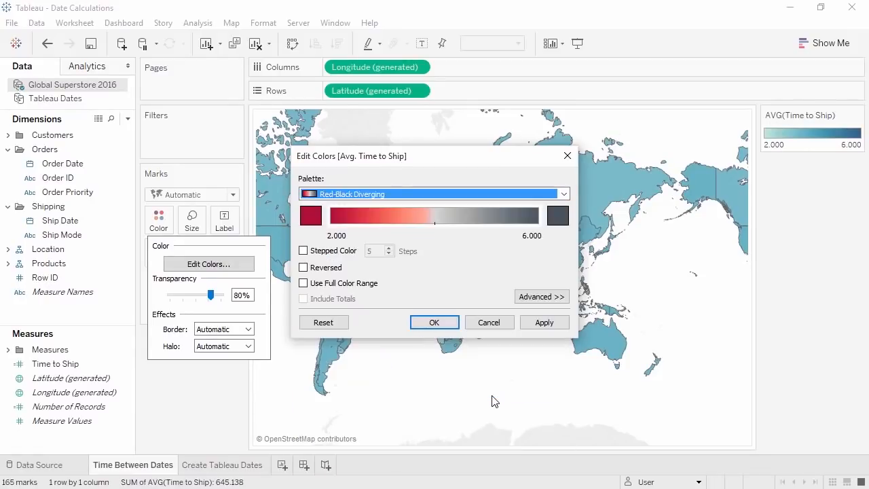
left_click(323, 269)
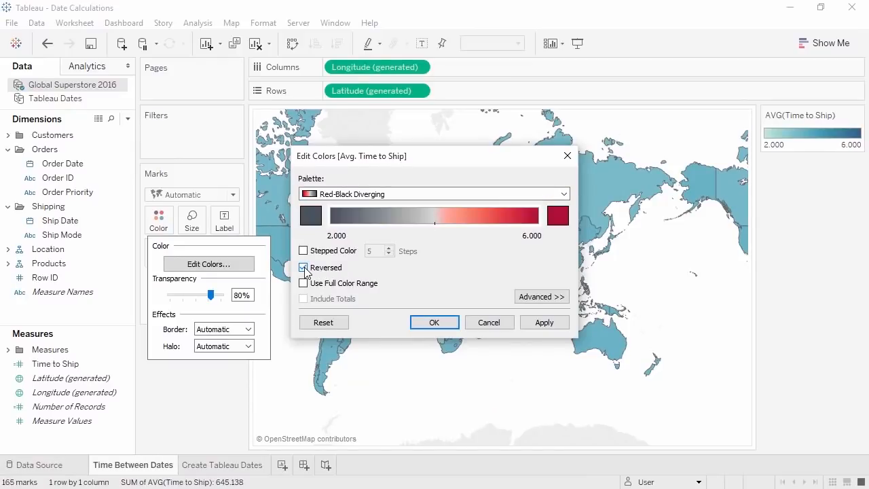
left_click(432, 323)
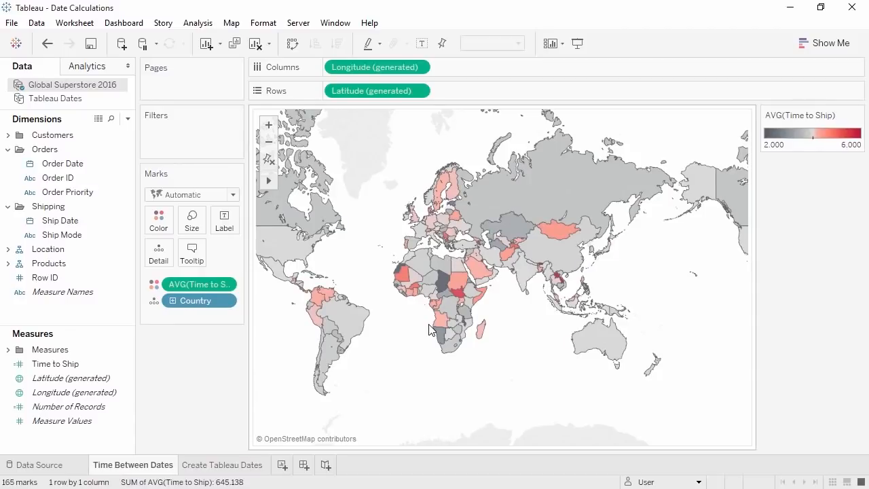
- Start a calculated field named Tableau Date on the Create Tableau Dates sheet
left_click(228, 467)
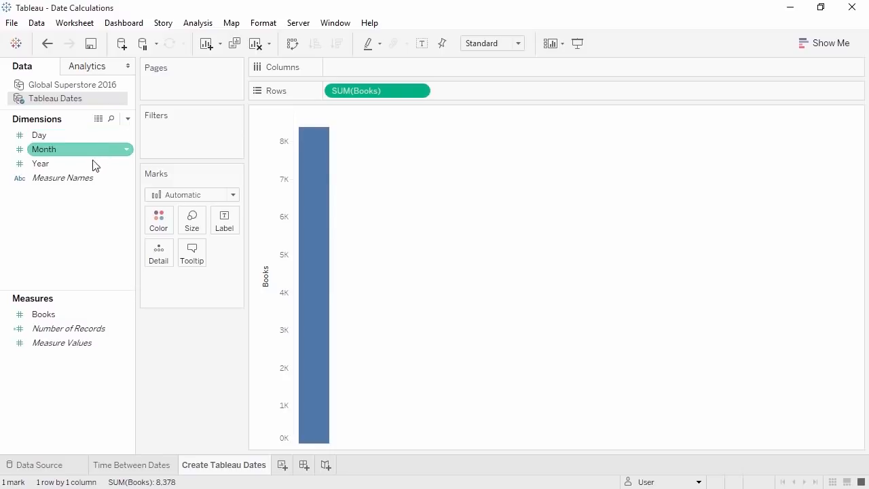
right_click(68, 204)
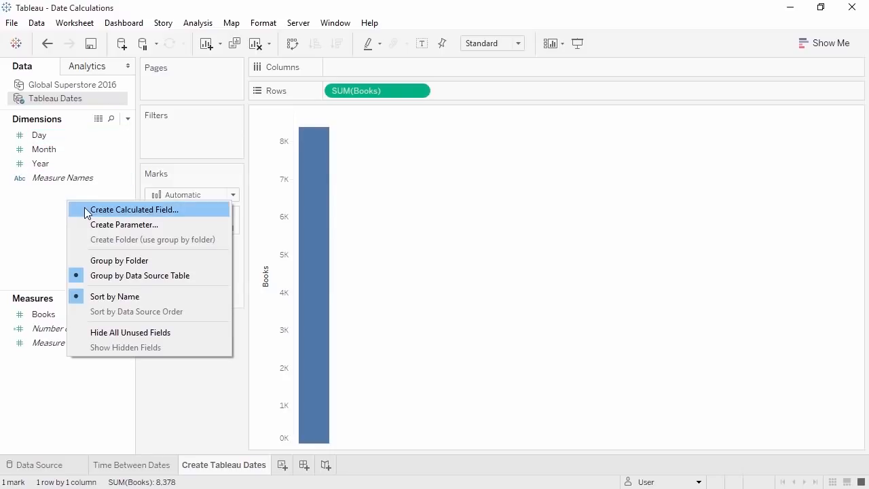
left_click(85, 213)
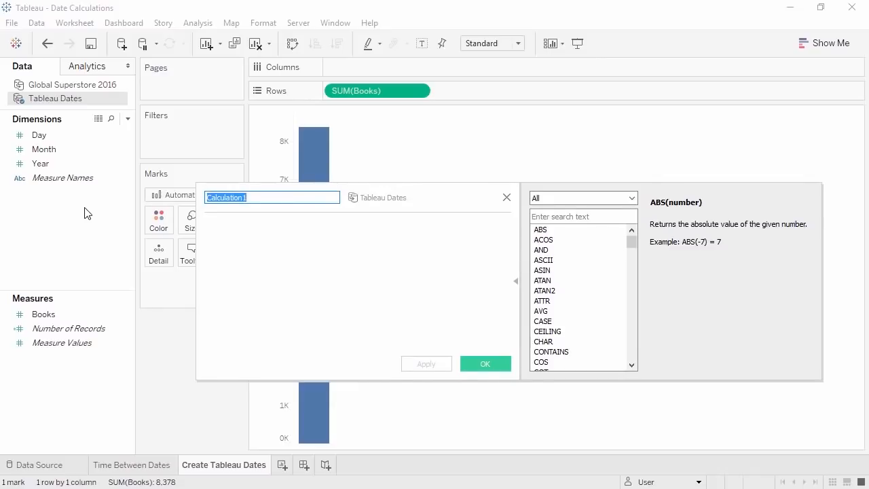
type("Tableau Date")
left_click(267, 262)
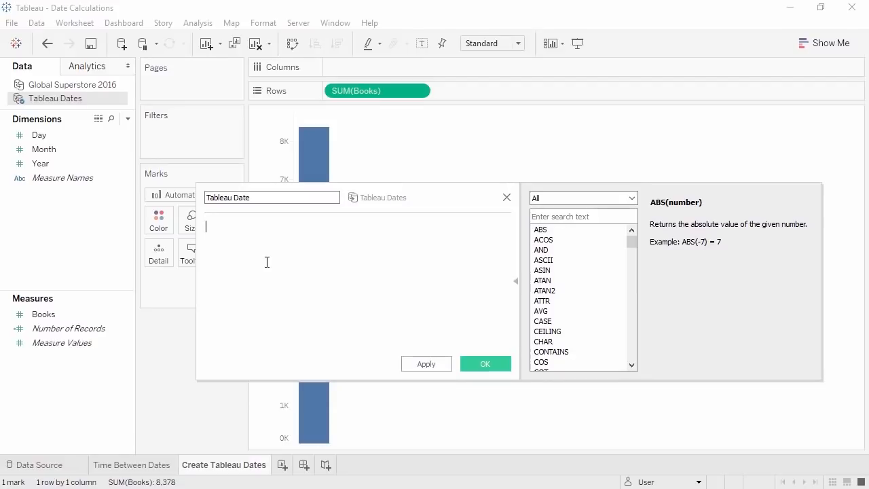
- Enter the Tableau Date formula MAKEDATE([Year],[Month],[Day]) and save the field
type("MAKEDATE(")
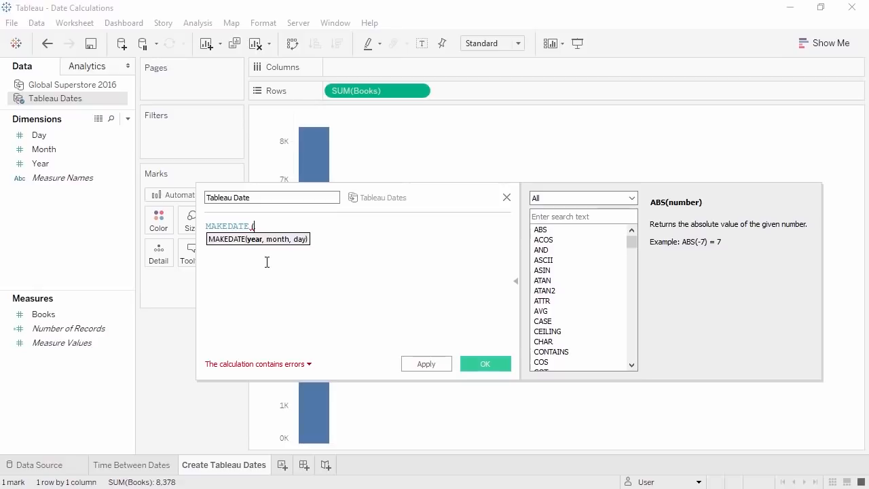
left_click_drag(41, 163, 275, 249)
type(",")
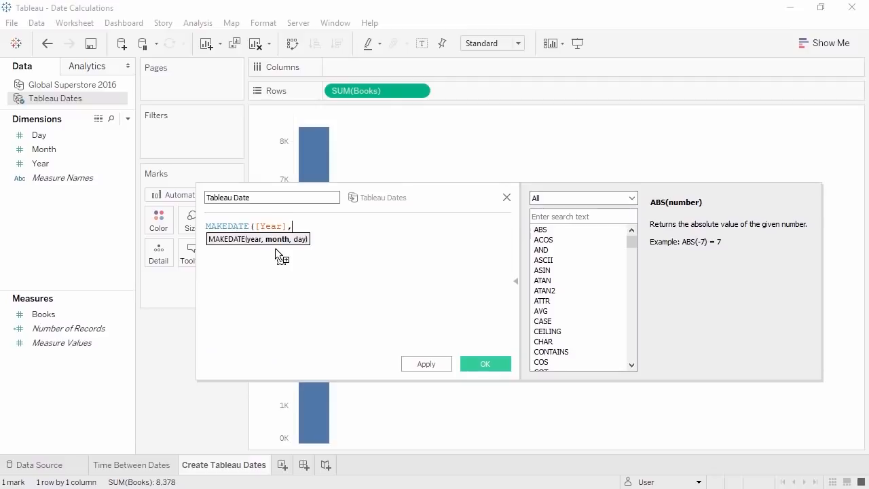
mouse_move(44, 148)
left_mouse_down()
mouse_move(135, 203)
mouse_move(322, 263)
left_mouse_up()
type(",")
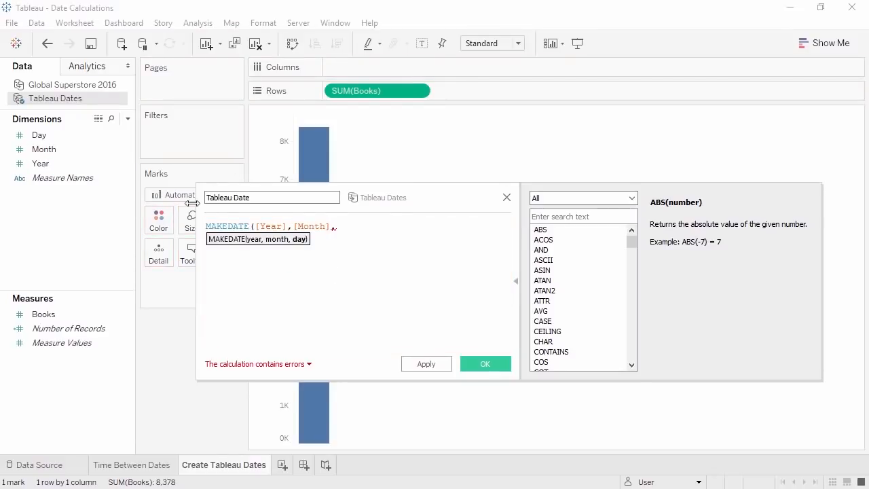
left_click_drag(102, 136, 381, 253)
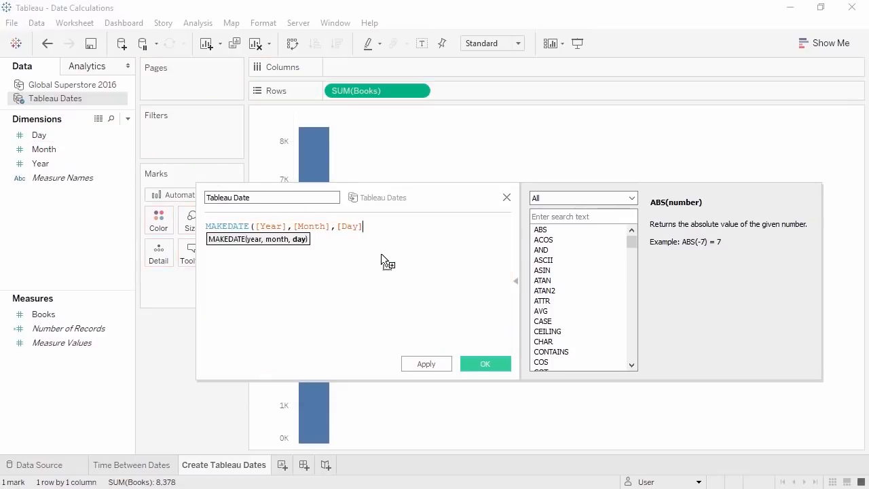
type(")")
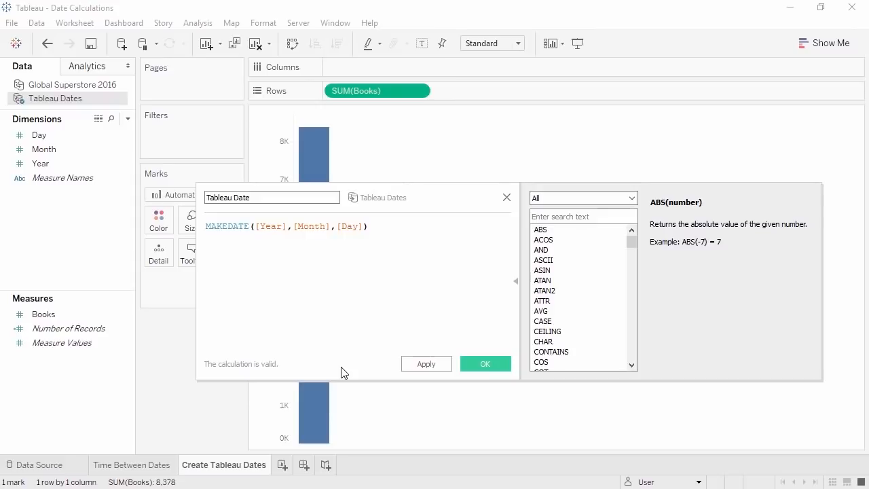
left_click(476, 364)
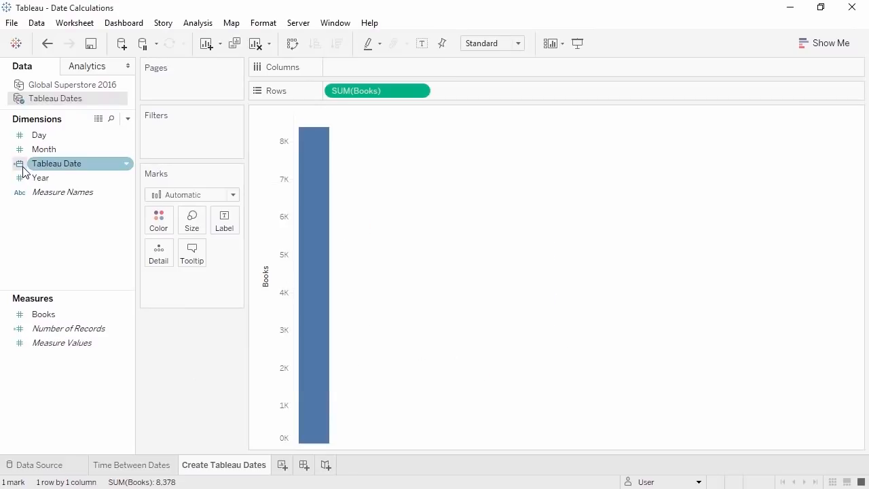
- Chart Books over time by placing Tableau Date on Columns and drilling down one level from year
left_click_drag(41, 169, 364, 72)
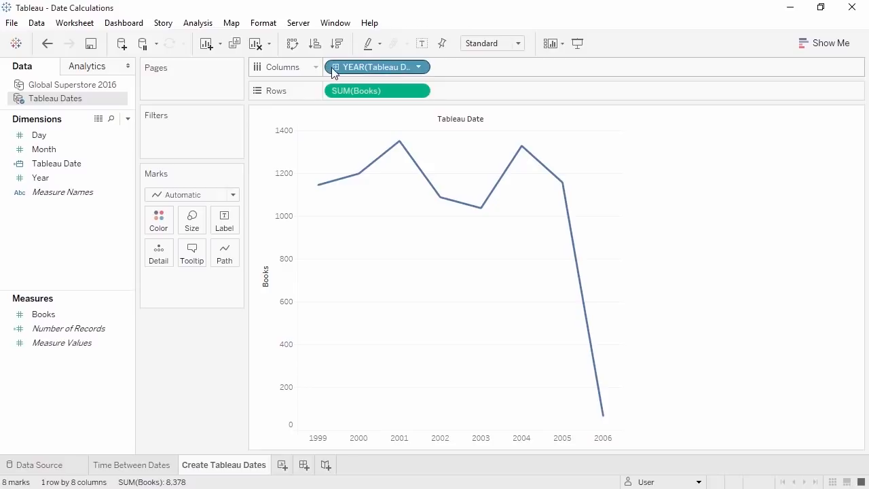
left_click(335, 67)
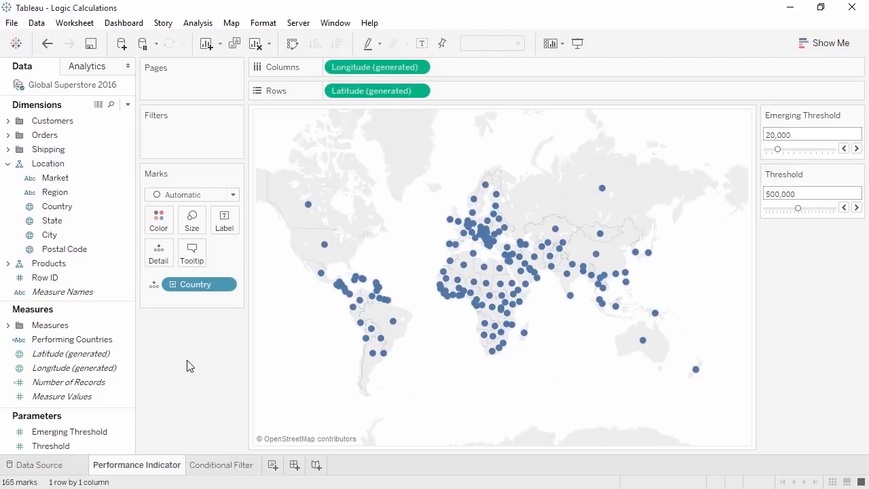
- Review the Emerging Threshold parameter's settings and the Performing Countries formula in the Logic Calculations workbook
right_click(104, 429)
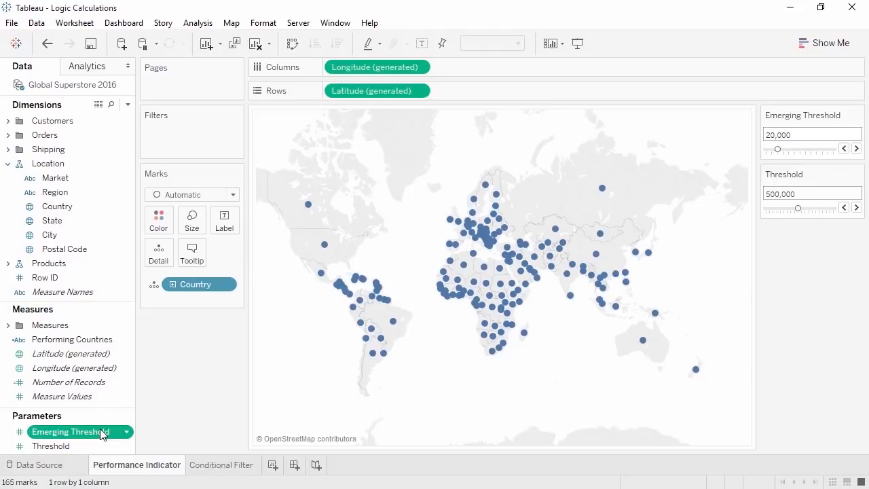
left_click(139, 261)
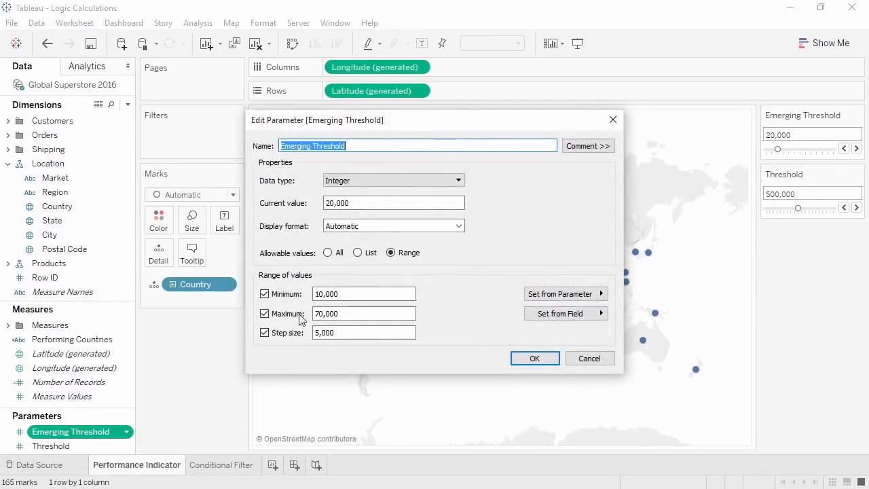
left_click(536, 358)
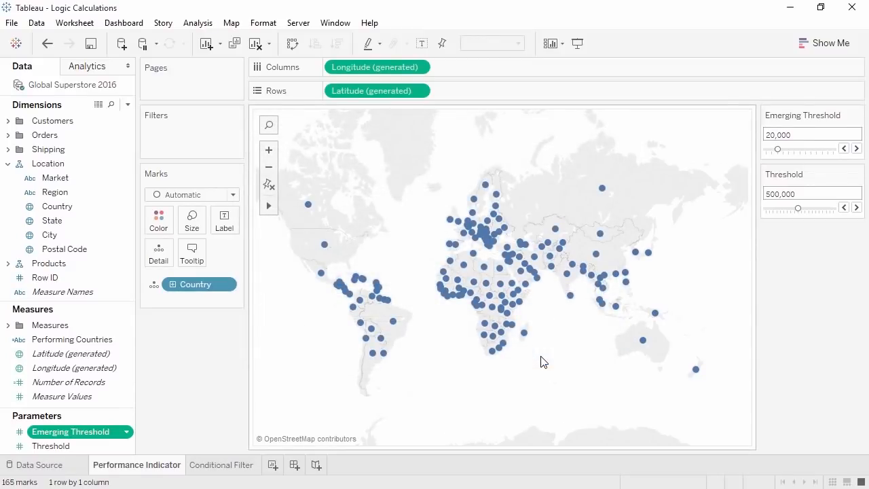
right_click(106, 343)
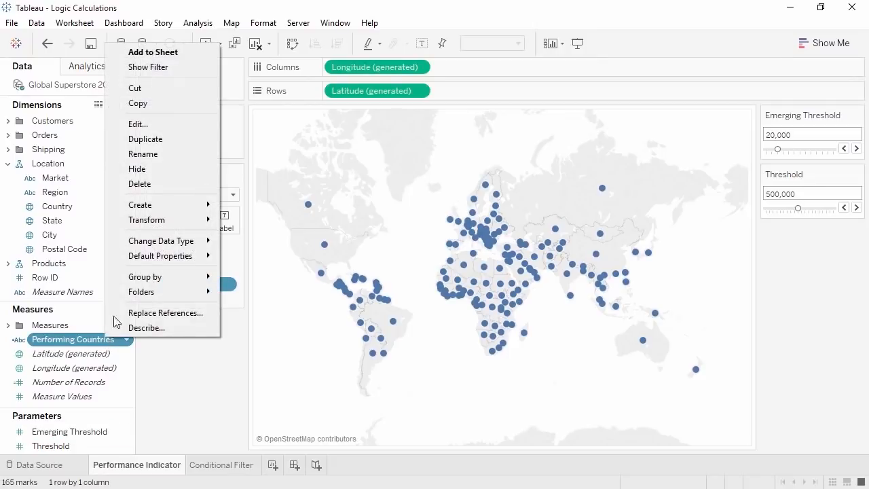
left_click(158, 123)
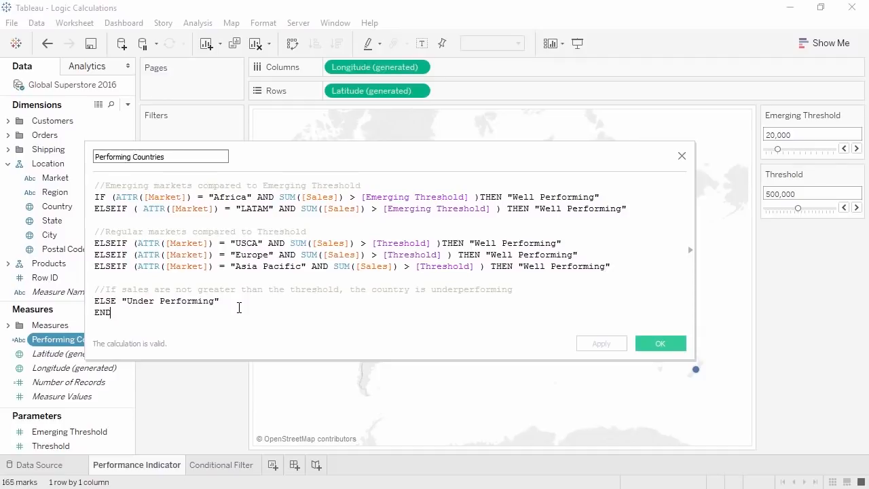
left_click(660, 345)
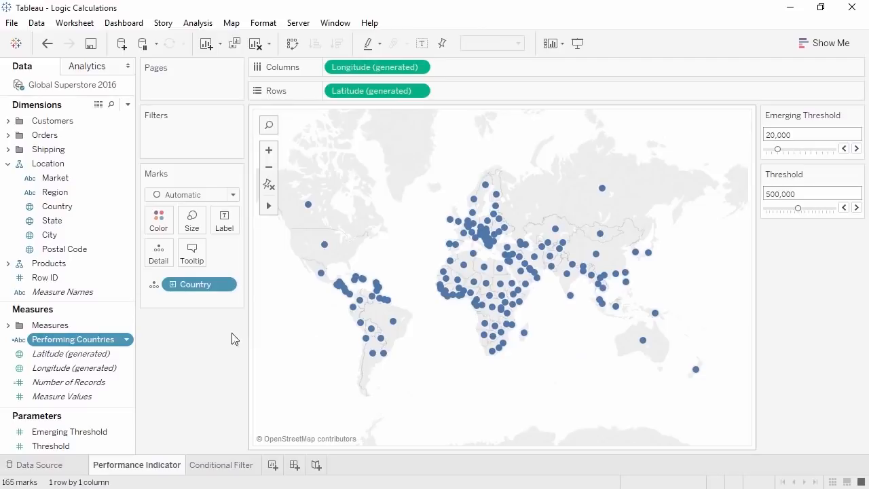
- Color the country map by Performing Countries, and step the Emerging Threshold up and back down to 10,000
left_click_drag(78, 340, 153, 224)
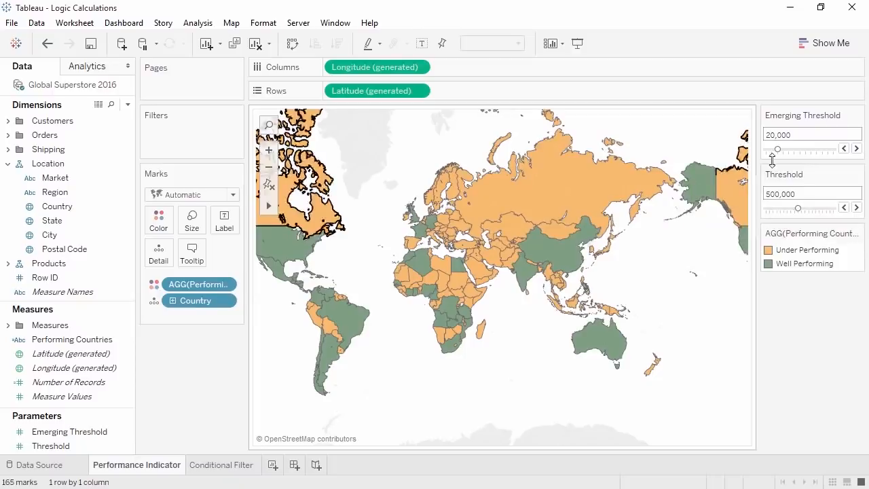
left_click(856, 149)
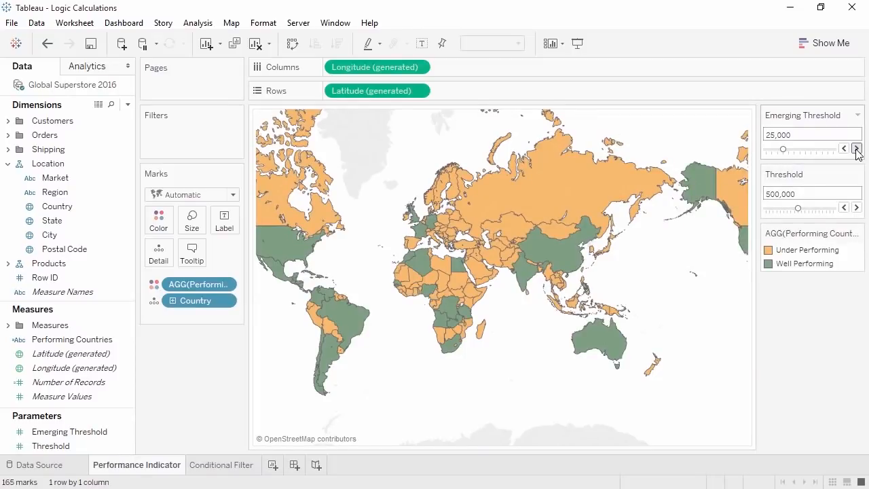
left_click(856, 149)
left_click(845, 148)
left_click(844, 148)
left_click(844, 149)
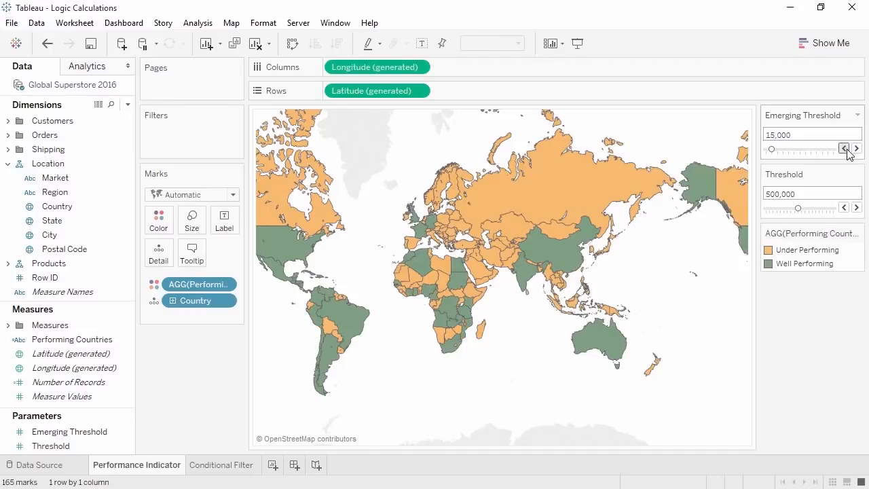
left_click(845, 148)
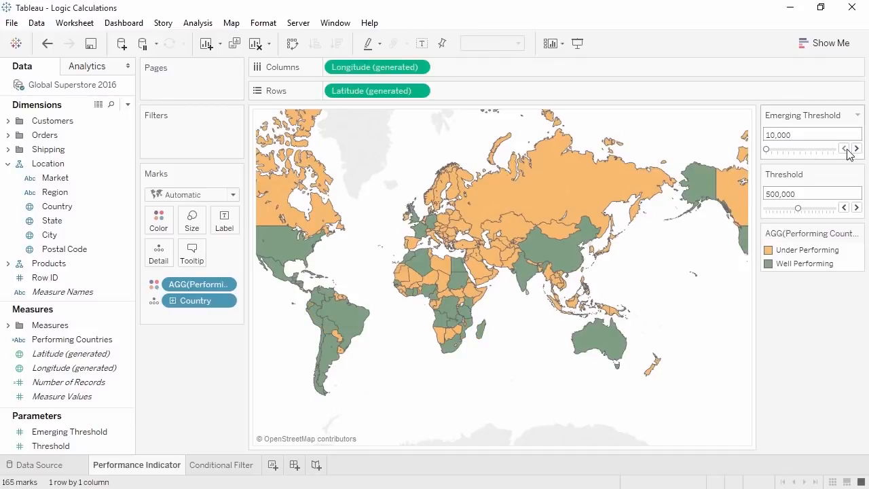
- Compare the sales and distinct product counts of Mexico and India on the Conditional Filter sheet
left_click(215, 467)
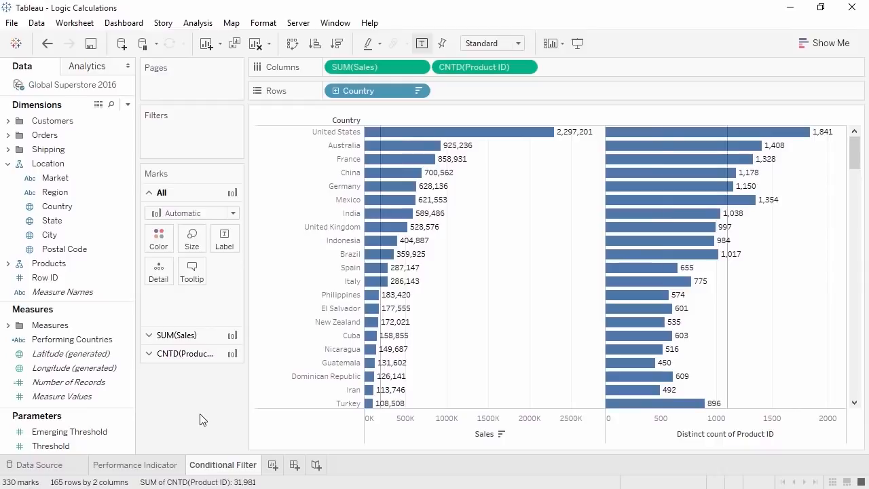
left_click(343, 201)
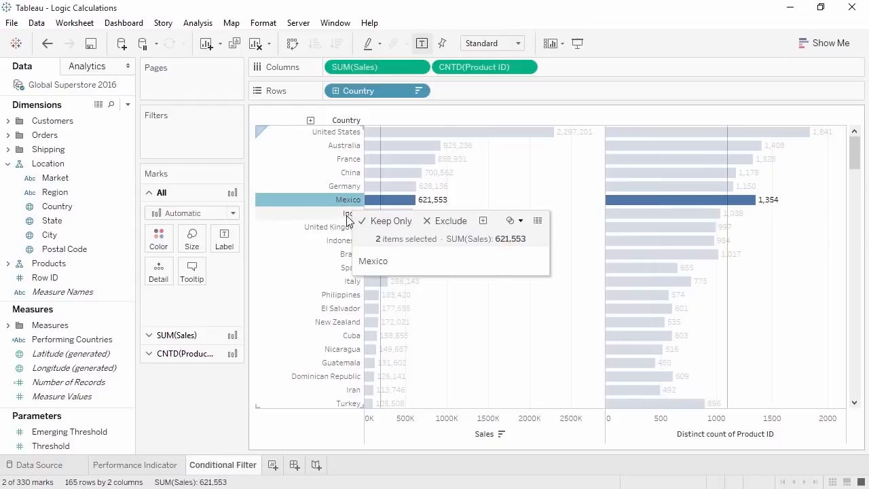
left_click(347, 217)
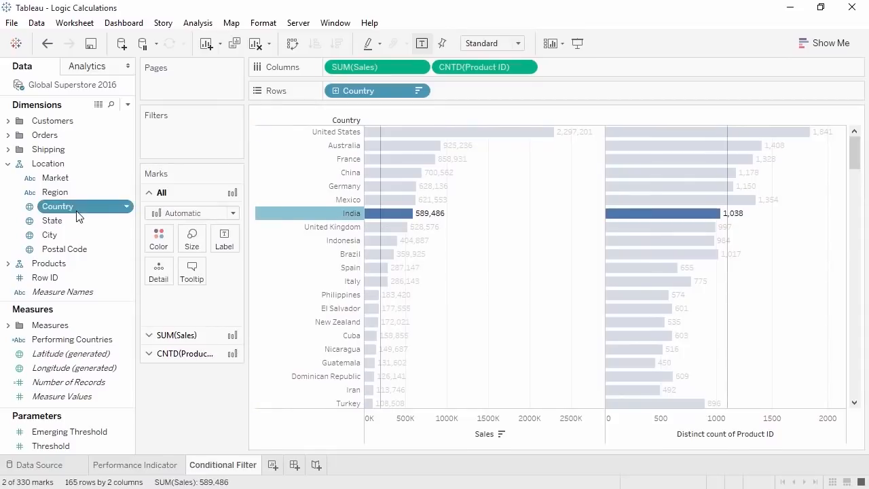
- Filter Country by the condition formula SUM([Sales]) > 200000 AND COUNTD([Product ID]) > 1100
left_click_drag(74, 207, 182, 144)
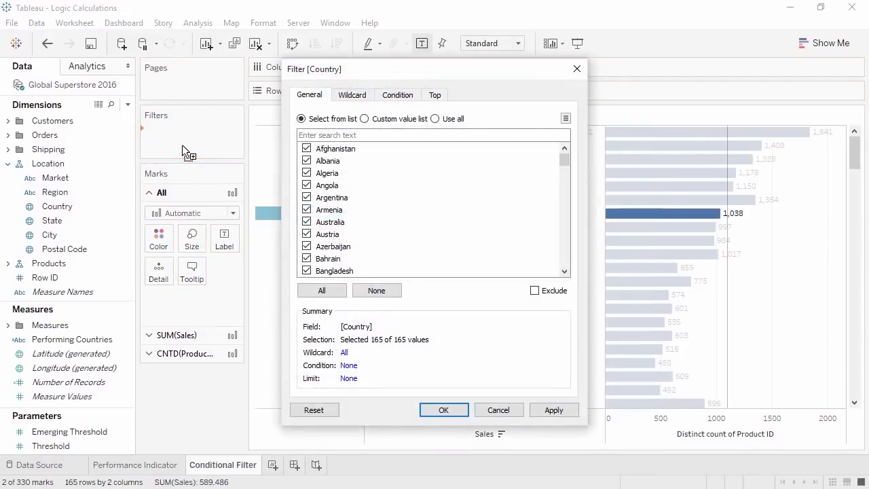
left_click(397, 96)
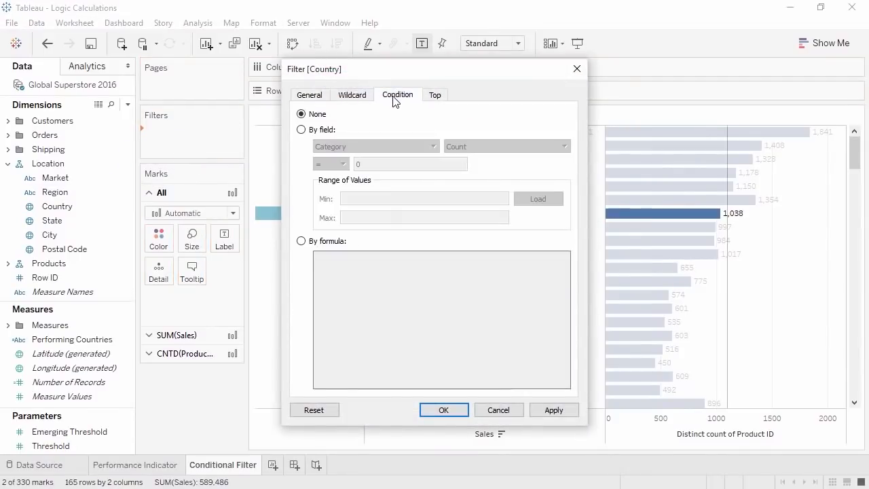
left_click(300, 242)
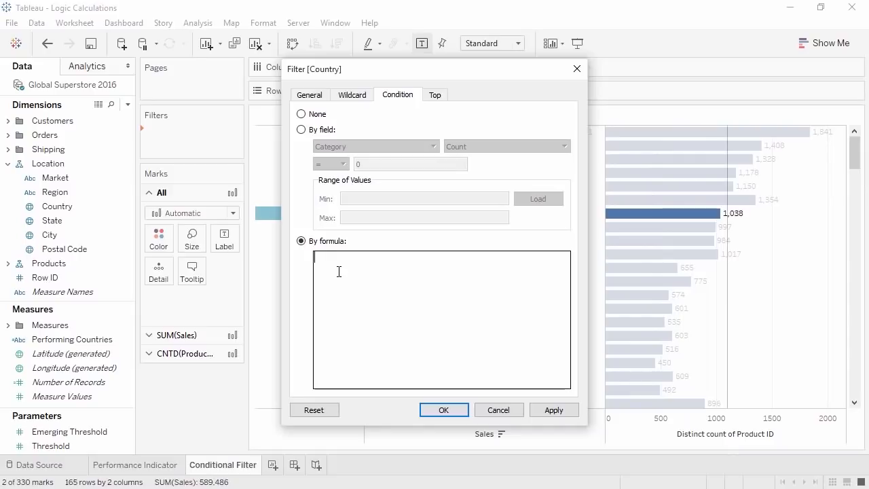
type("SUM([Sales]) > 200000")
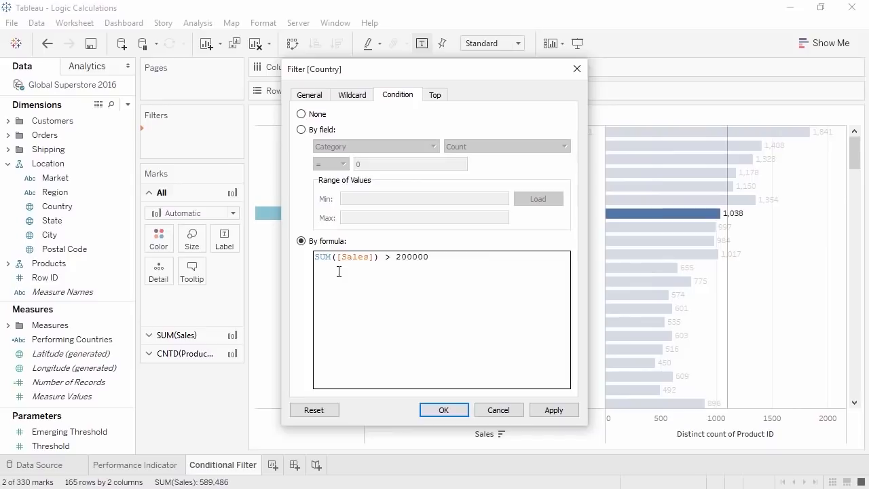
type("AND COUNTD([Product ID]) > 1100")
left_click(443, 413)
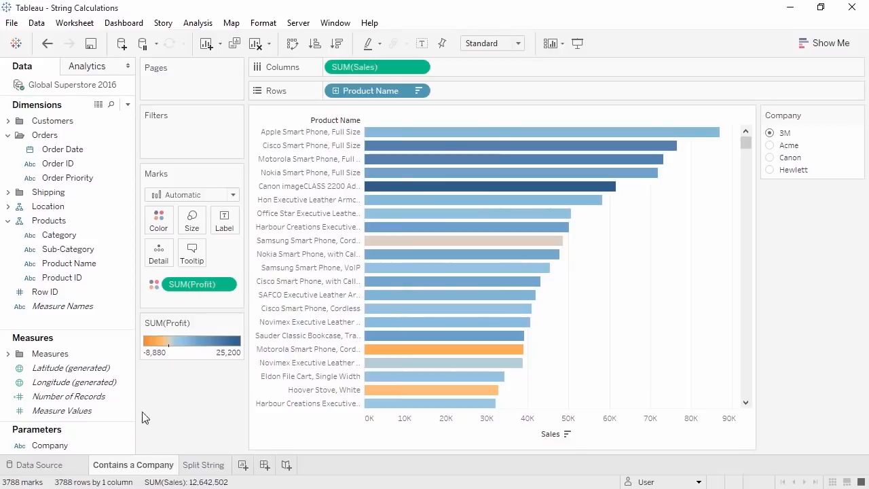
- Add Xerox to the list of allowable values of the Company parameter
left_click(107, 445)
left_click(107, 446)
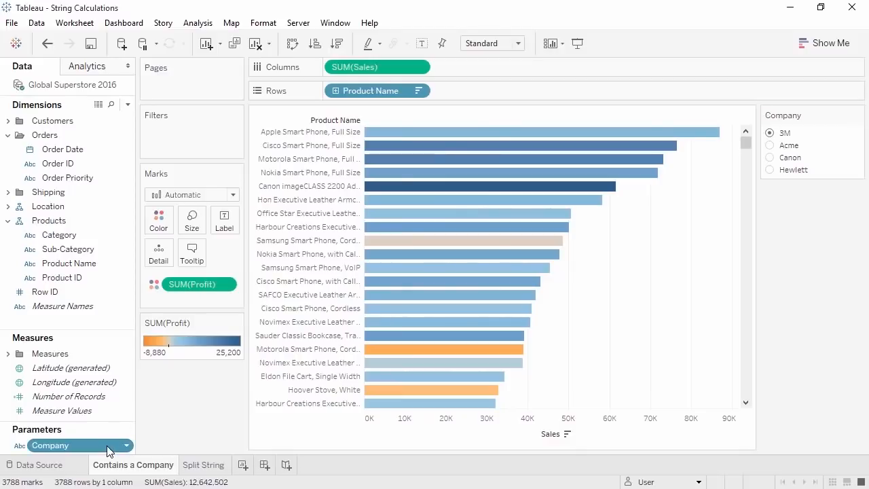
right_click(107, 445)
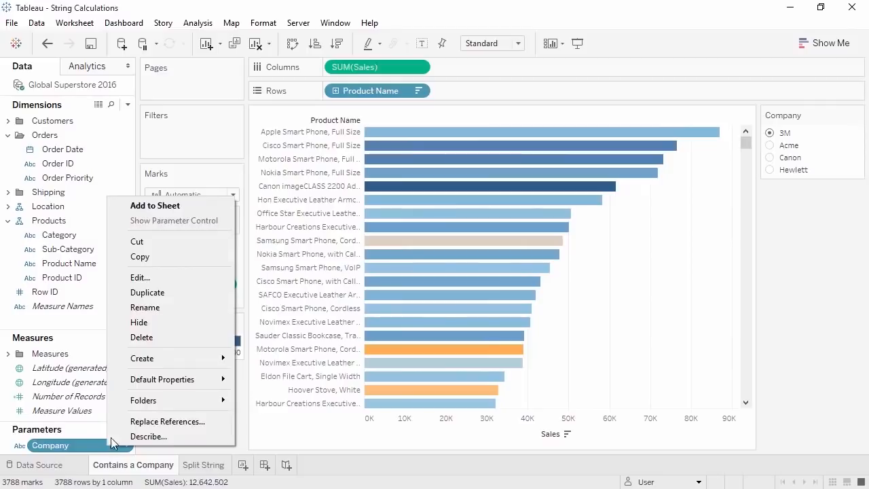
left_click(156, 277)
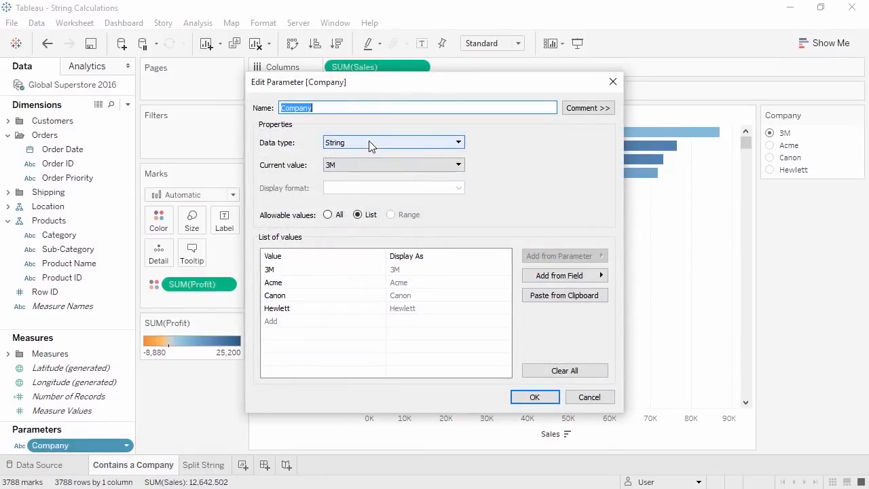
left_click(337, 322)
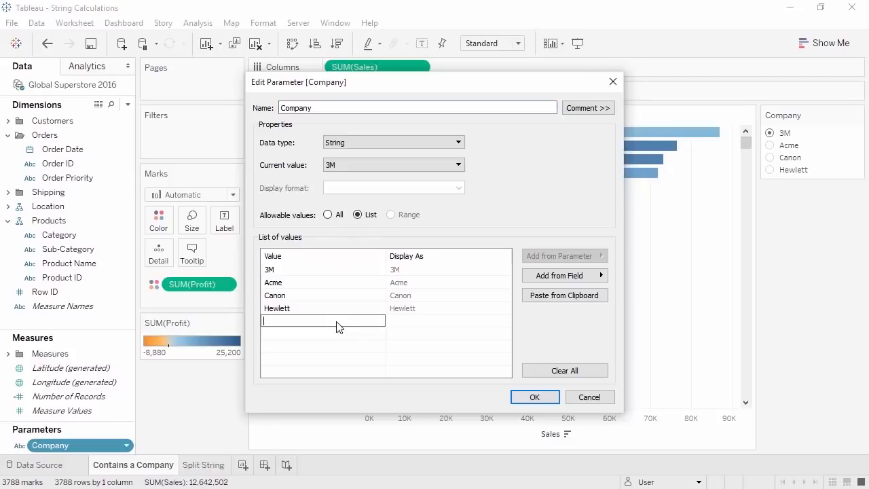
type("Xerox")
key("Return")
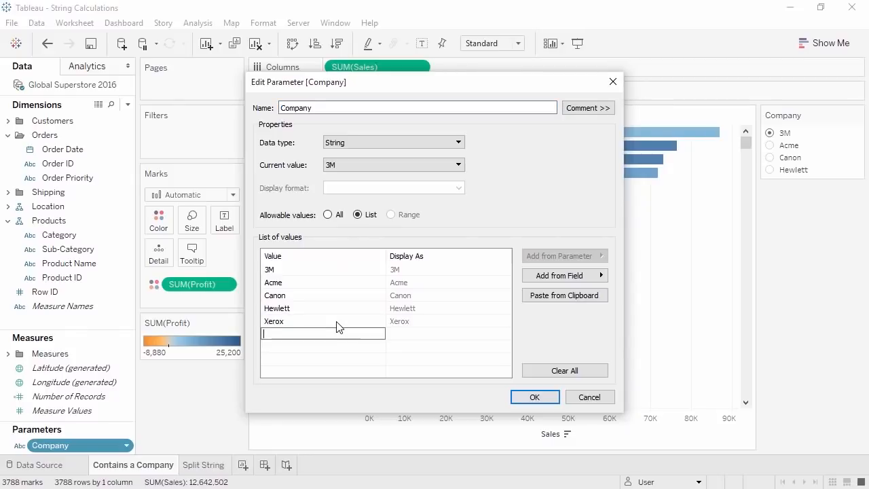
left_click(533, 401)
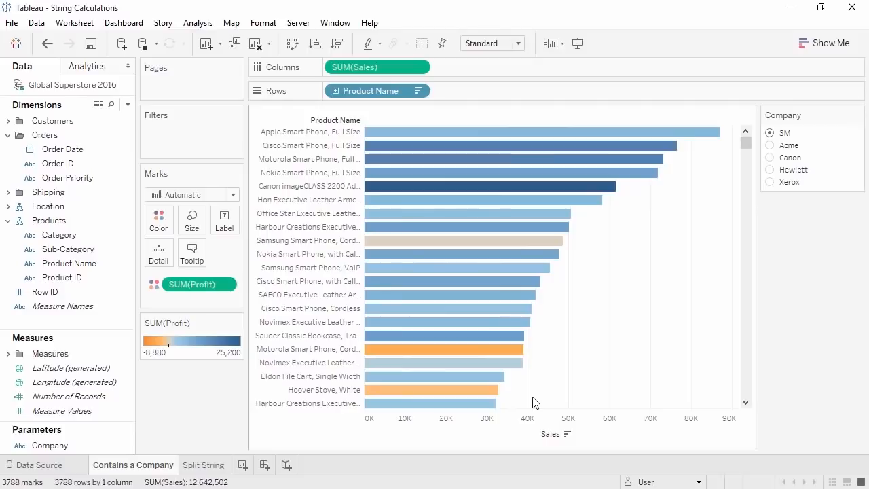
- Create a calculated field named Company Products with the formula CONTAINS([Product Name],[Company])
right_click(96, 327)
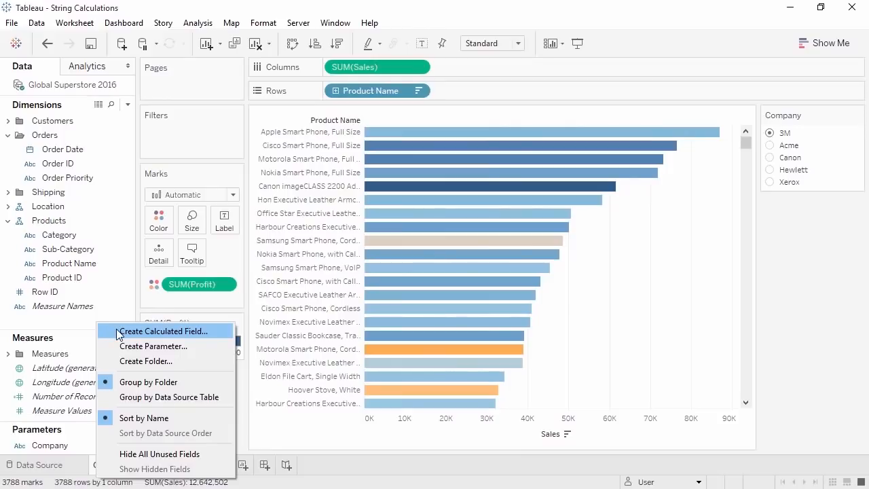
left_click(117, 332)
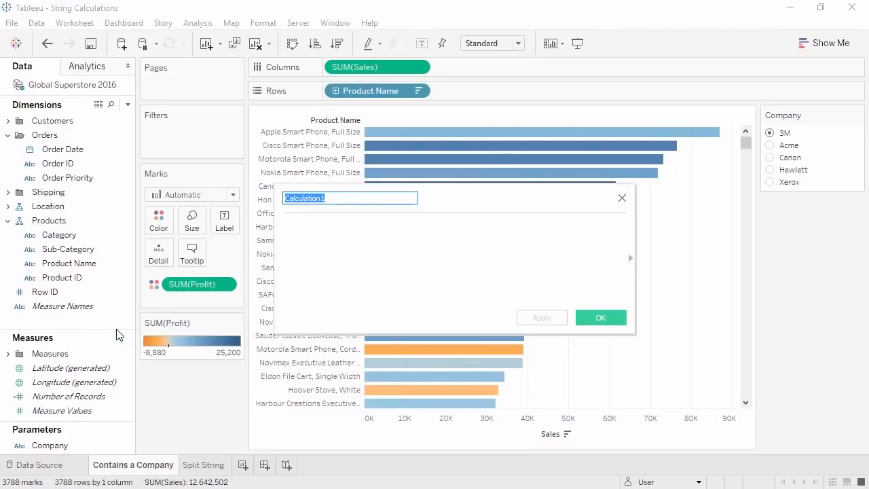
type("Company Products")
key("Tab")
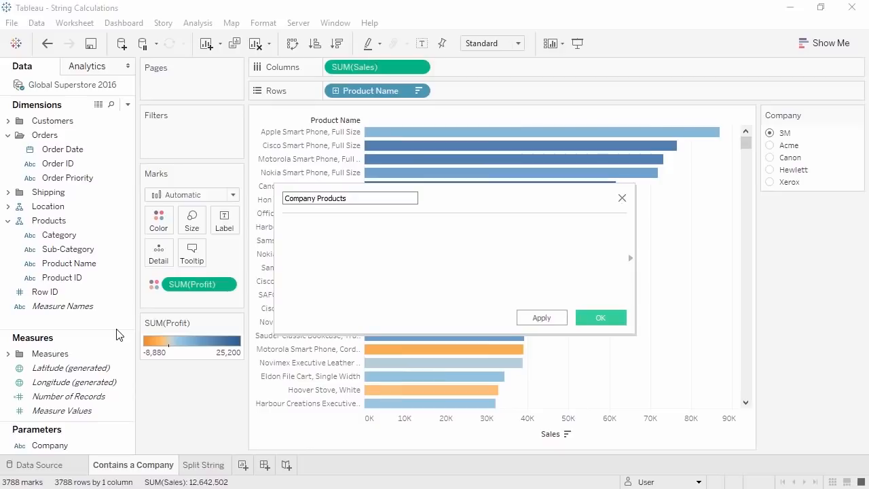
type("CONTAINS(")
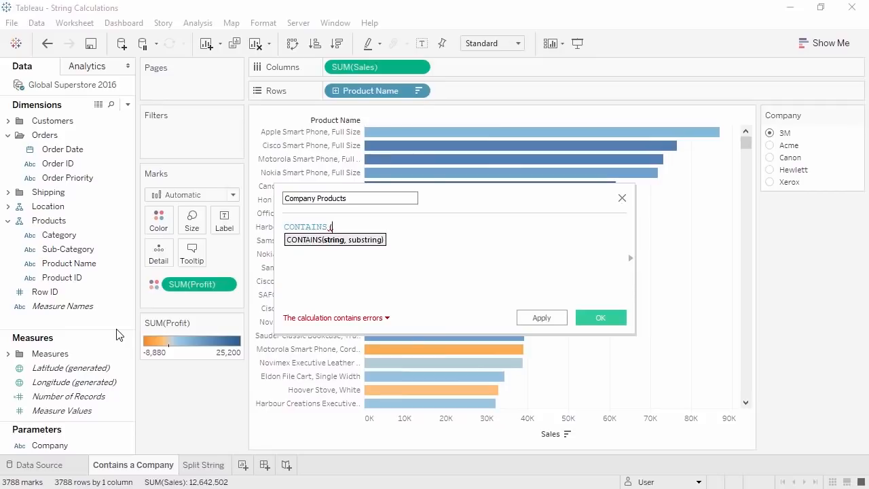
left_click_drag(71, 263, 362, 257)
type(",")
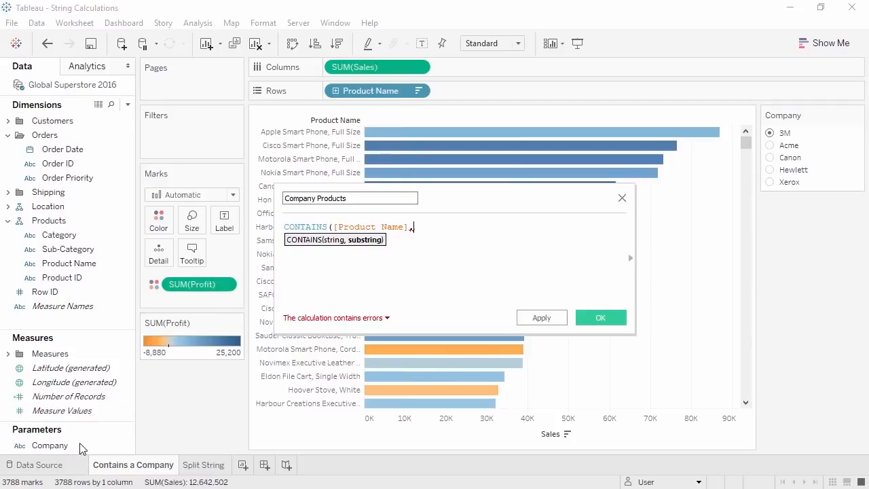
left_click_drag(79, 446, 460, 271)
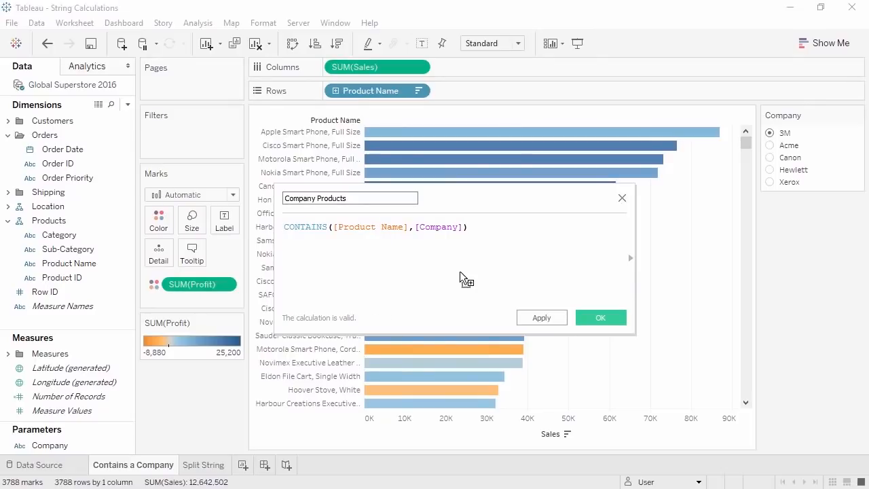
left_click(588, 316)
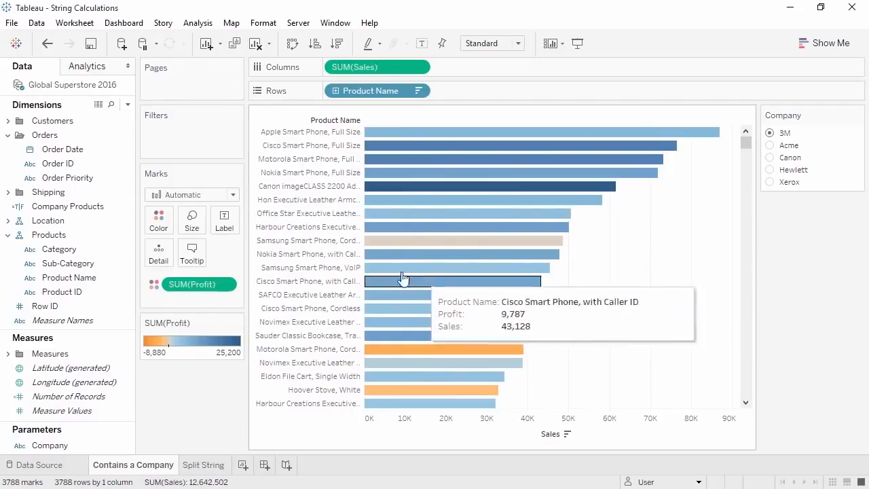
- Filter the product bar chart by Company Products, keeping only True
left_click(120, 209)
left_click_drag(118, 206, 186, 140)
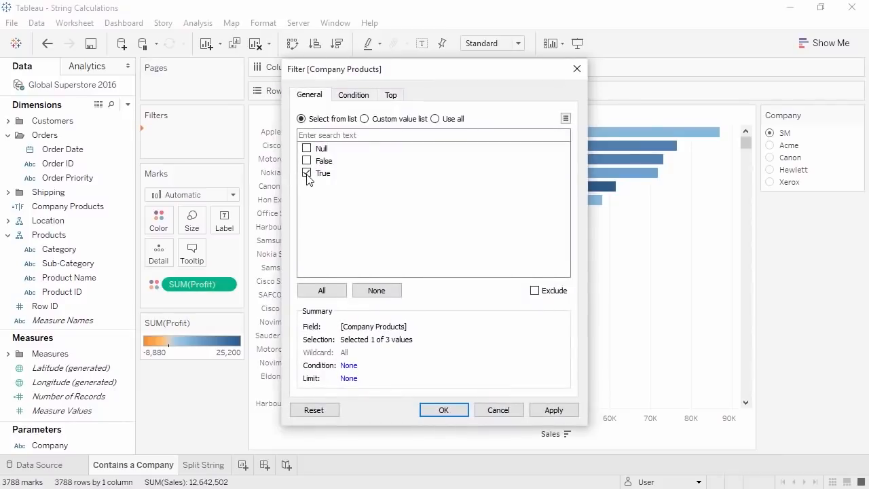
left_click(442, 410)
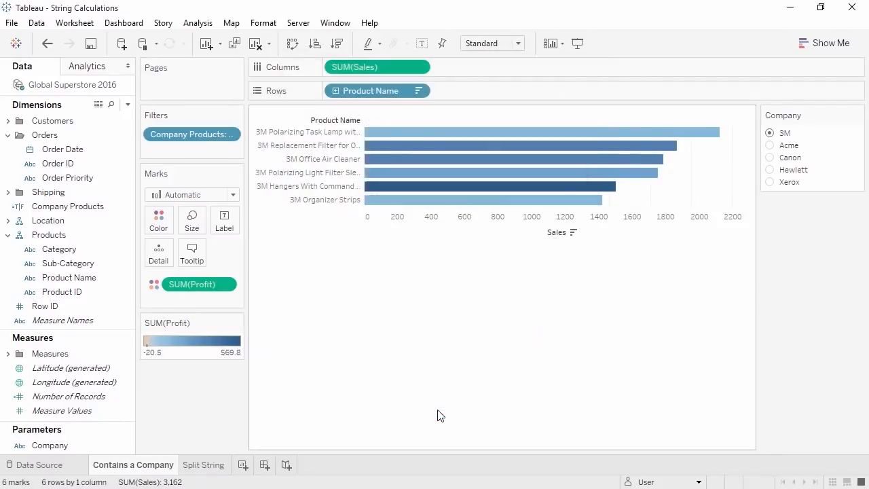
- Switch the Company parameter through Acme, Canon and Hewlett, ending on Xerox
left_click(771, 145)
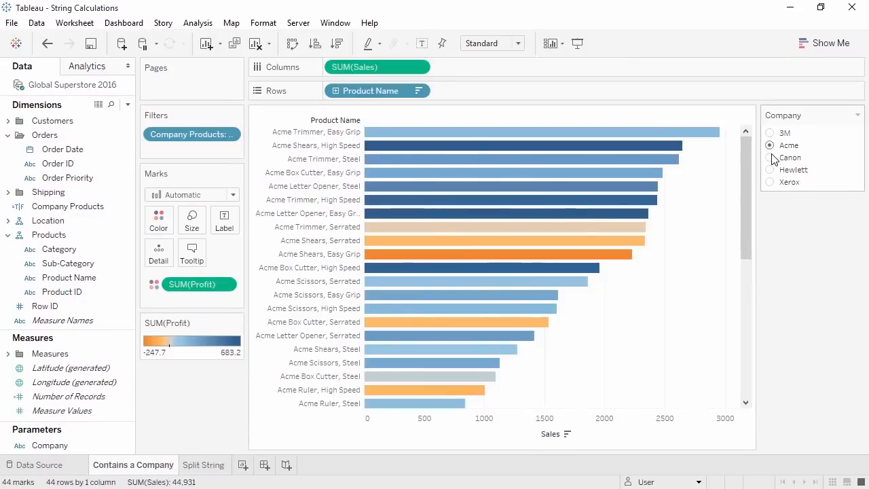
left_click(772, 157)
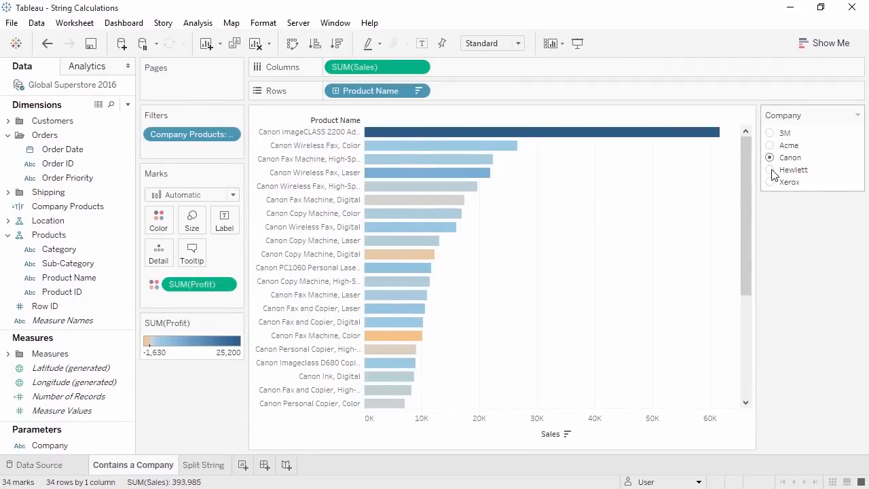
left_click(771, 171)
left_click(770, 181)
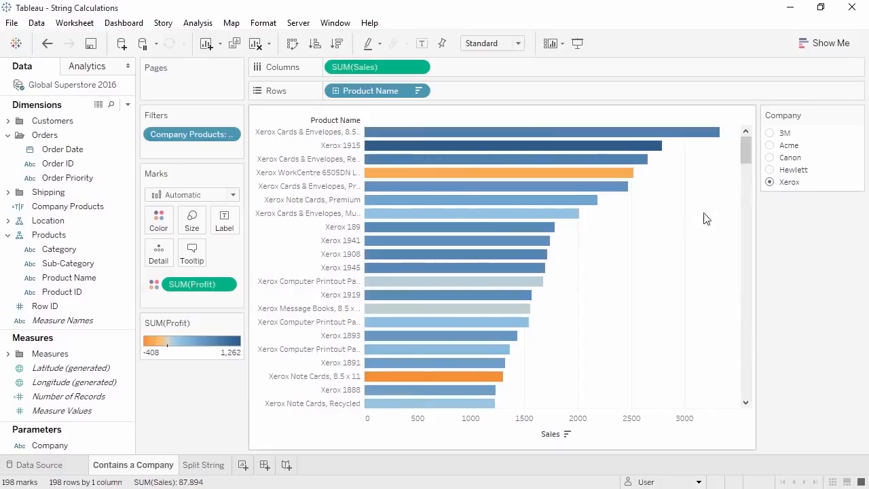
- On the Split String sheet, split the Order ID dimension into separate fields with the automatic Split transform
left_click(205, 465)
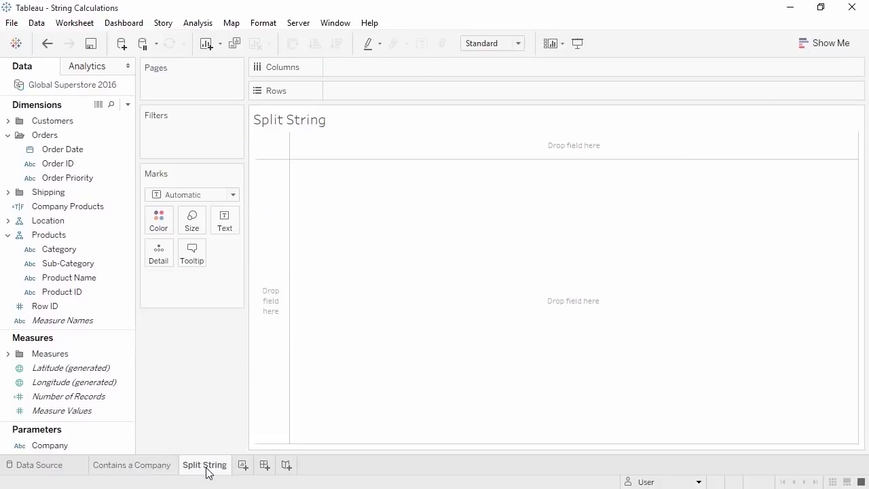
left_click(8, 235)
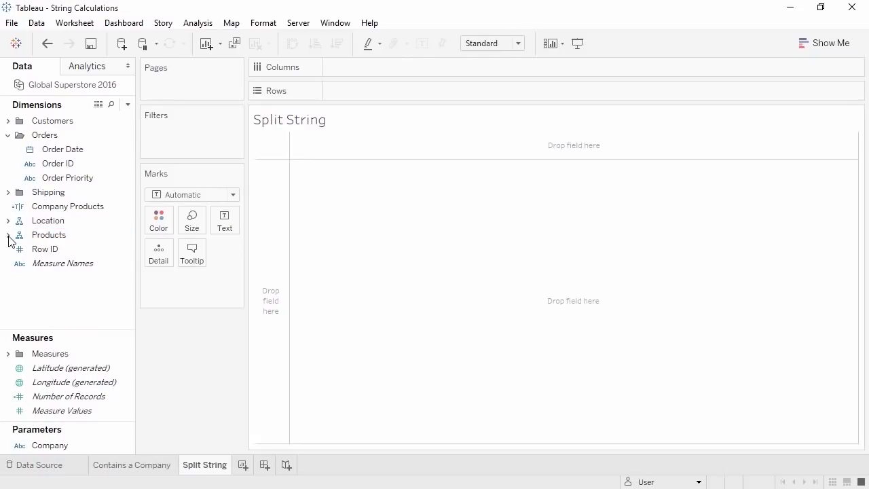
left_click(71, 169)
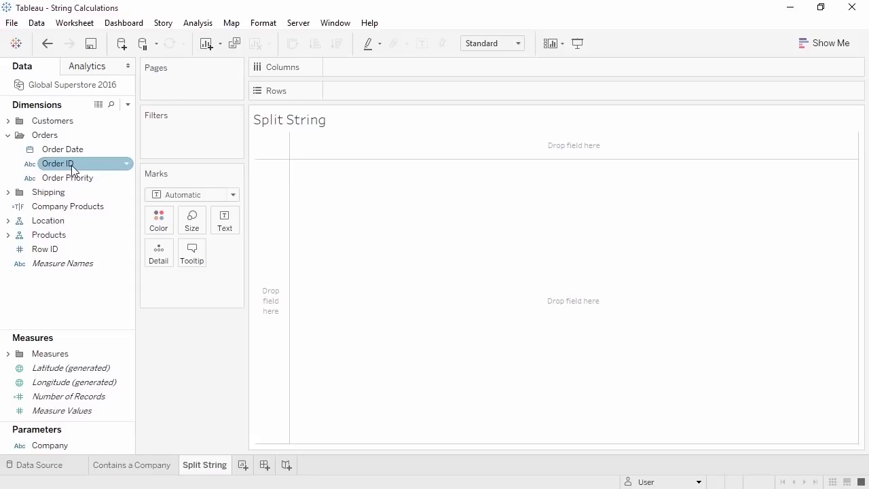
right_click(72, 165)
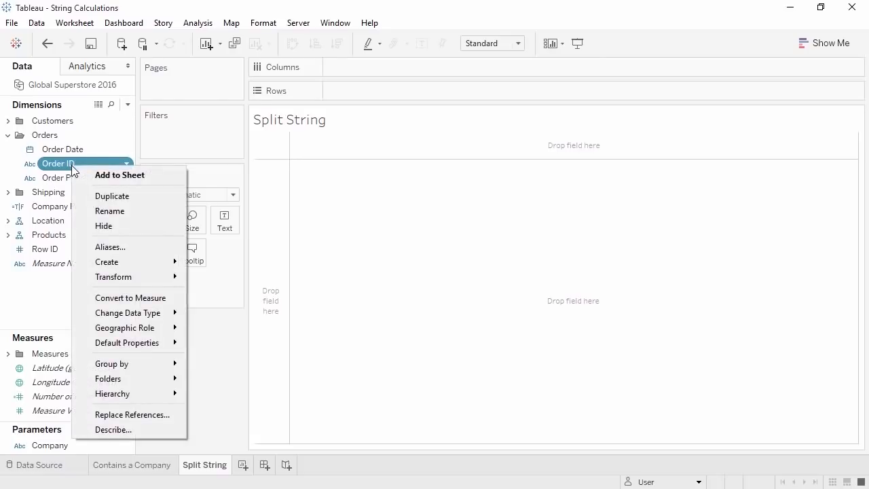
mouse_move(132, 281)
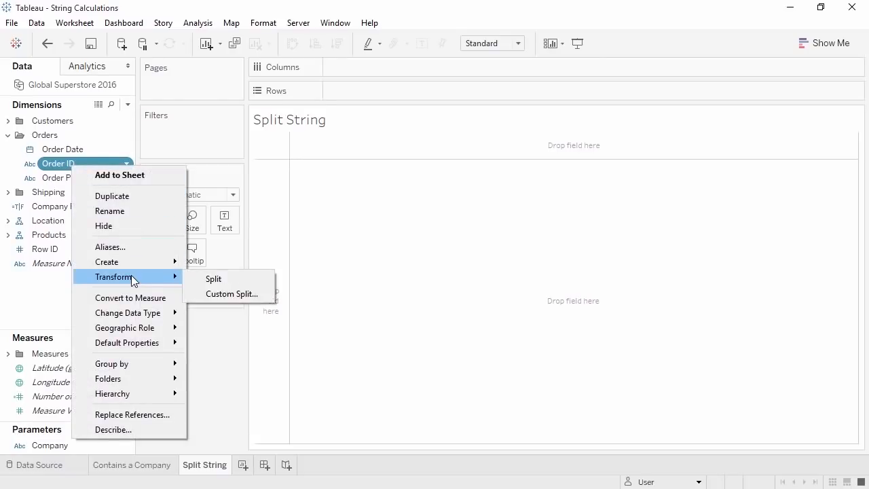
left_click(207, 278)
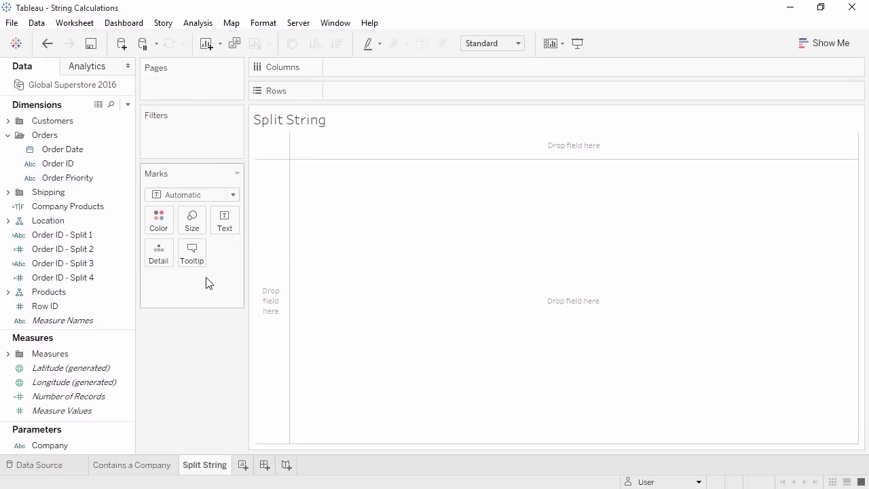
- Rename the first Order ID split field as Distribution Center
left_click(87, 236)
left_click(87, 237)
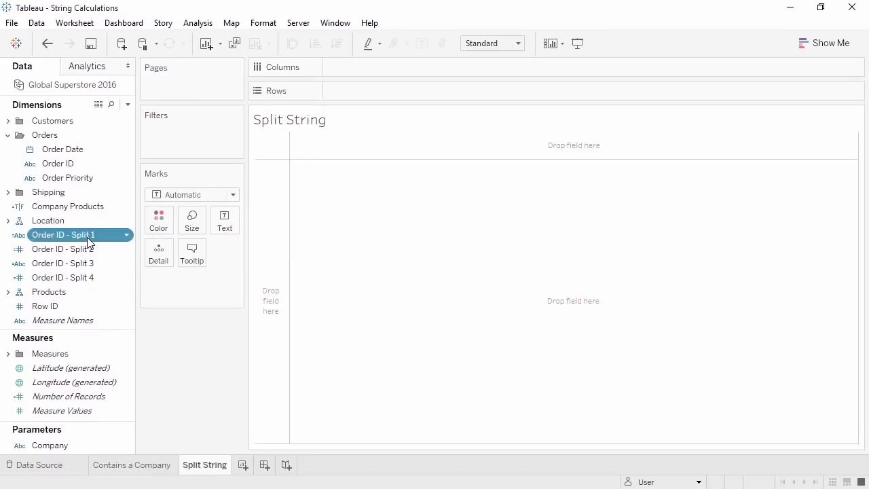
left_click(88, 238)
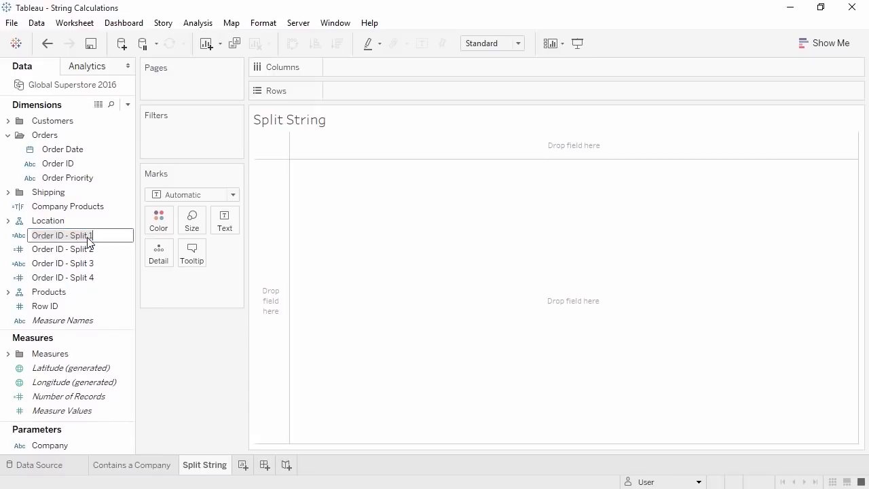
type("Distribution Center")
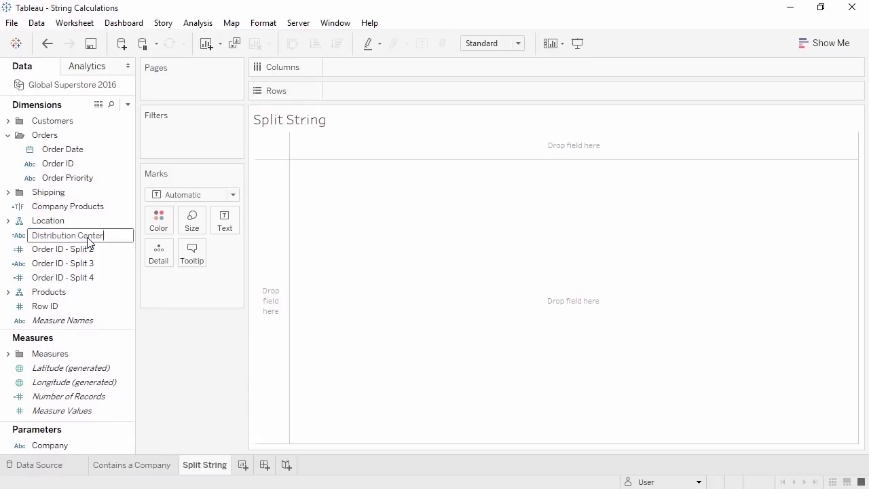
key("Return")
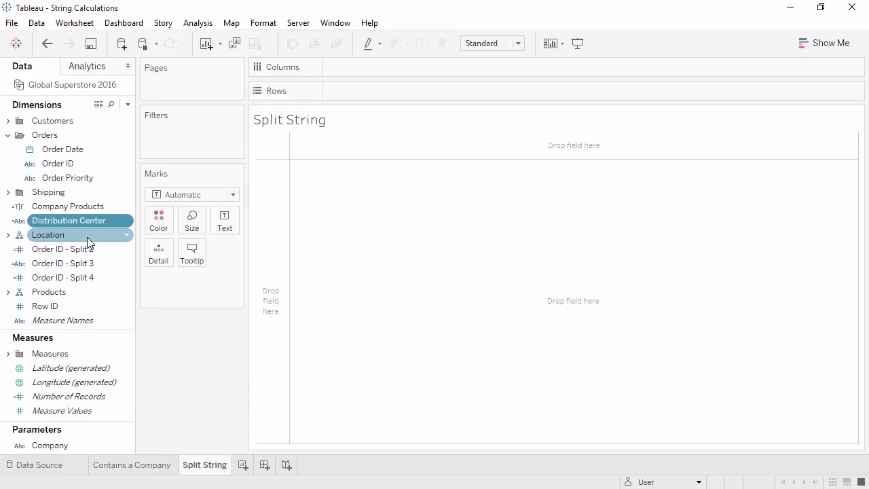
- Build a bar chart of Number of Records by Distribution Center, and sort the bars by Number of Records
left_click_drag(83, 220, 266, 231)
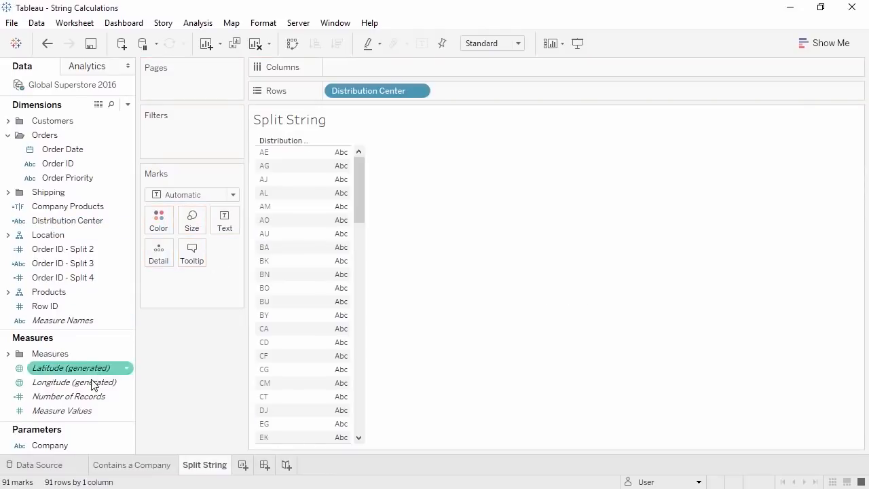
left_click_drag(92, 397, 366, 67)
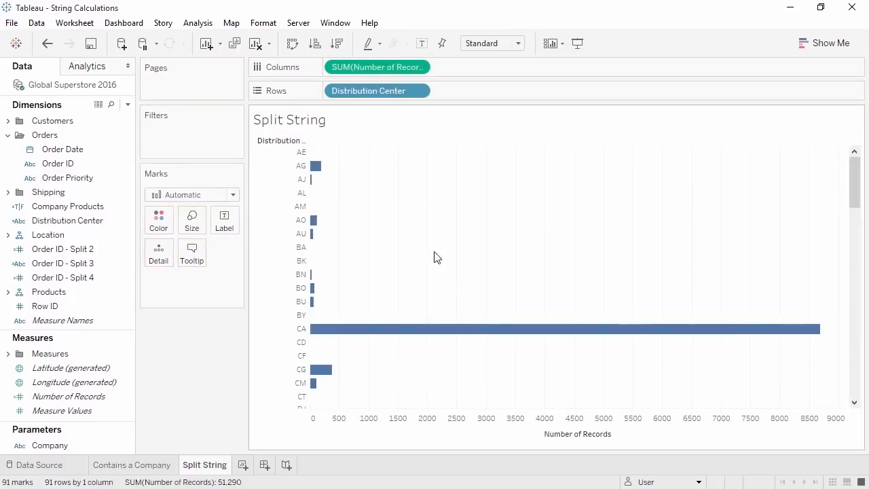
mouse_move(537, 415)
left_click(621, 435)
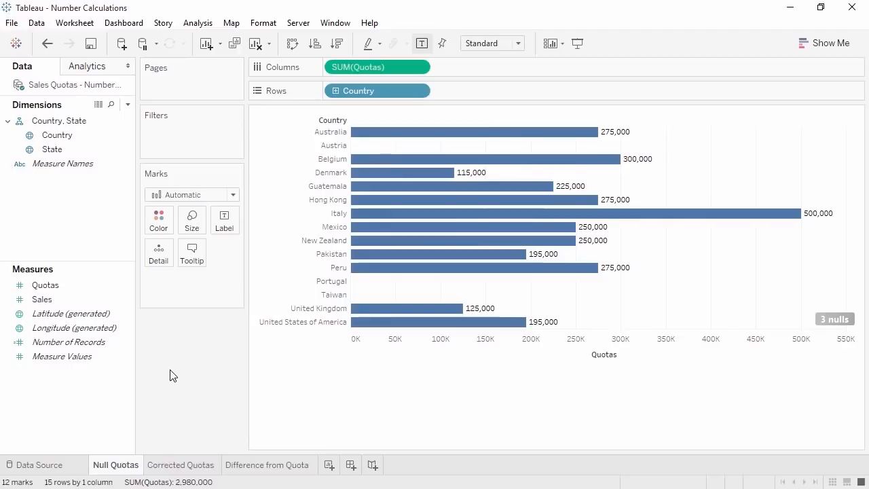
- On the Corrected Quotas sheet, create a calculated field Corrected Quotas as ZN([Quotas]) and chart it as bars by Country
left_click(186, 470)
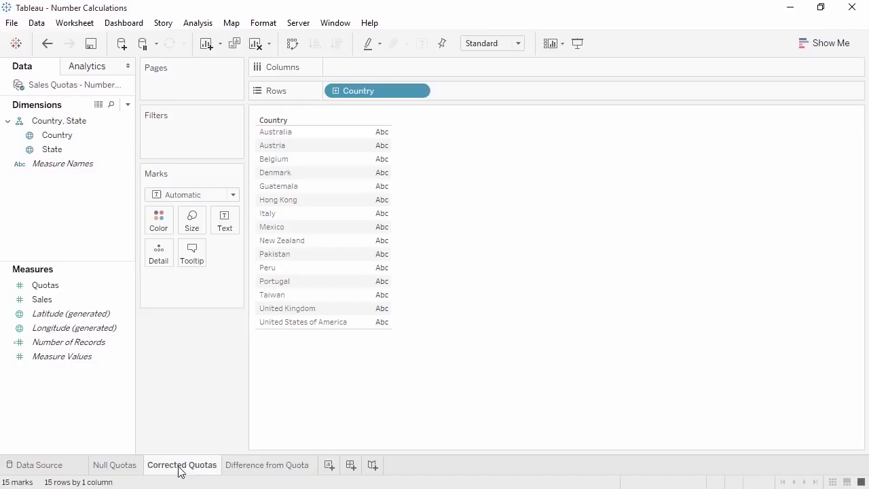
right_click(64, 407)
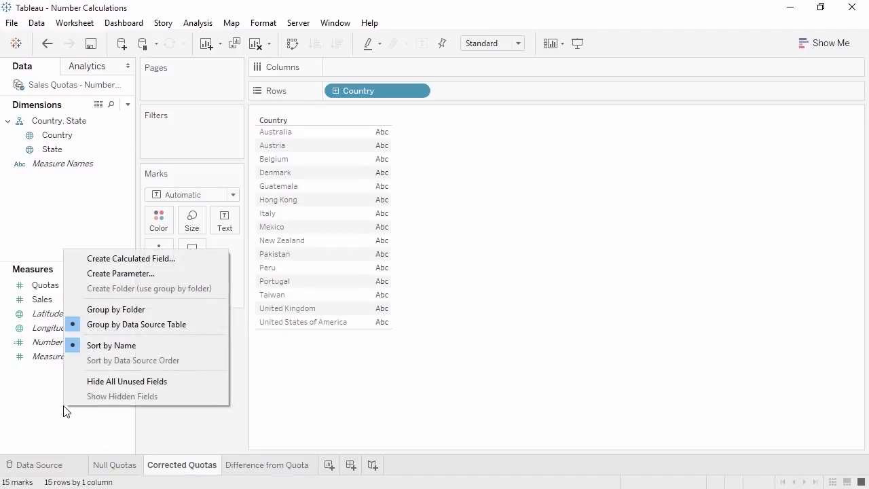
left_click(183, 262)
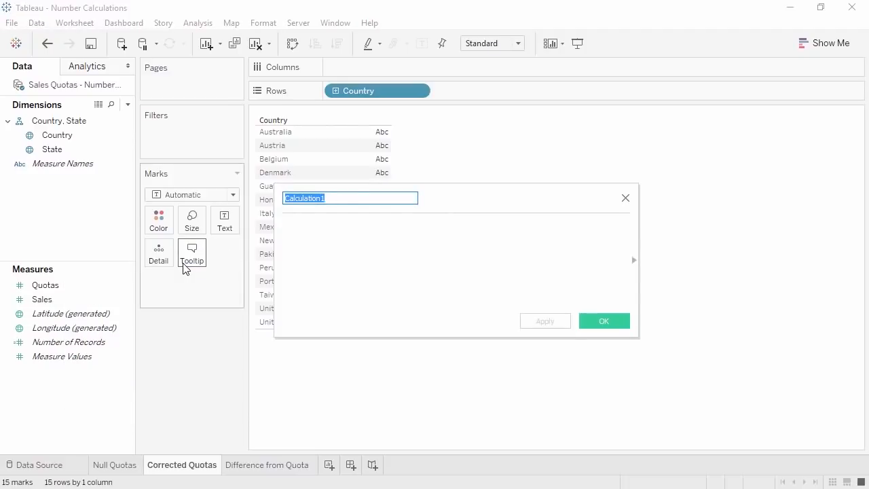
type("Corrected Quotas")
left_click(322, 258)
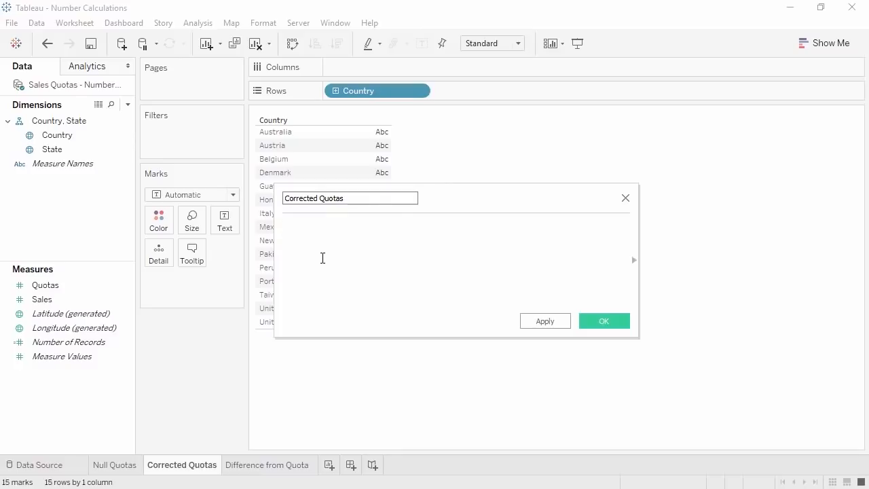
type("ZN(")
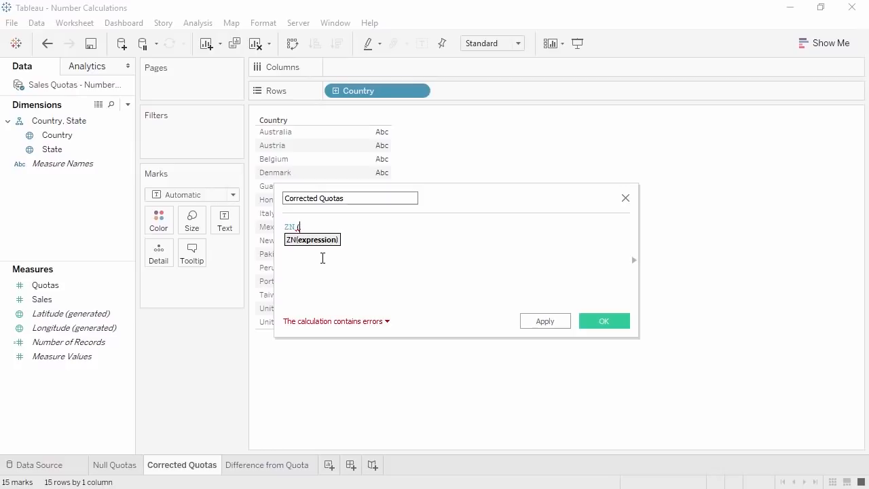
left_click_drag(81, 284, 353, 262)
type(")")
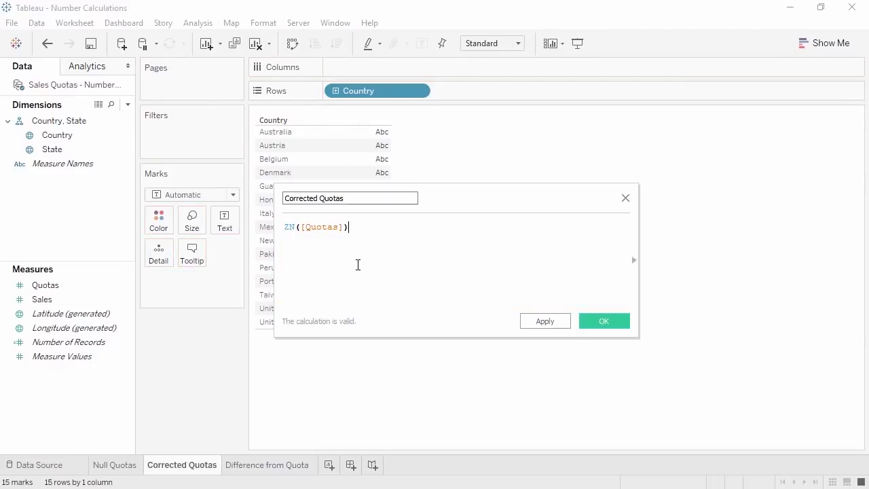
left_click(607, 322)
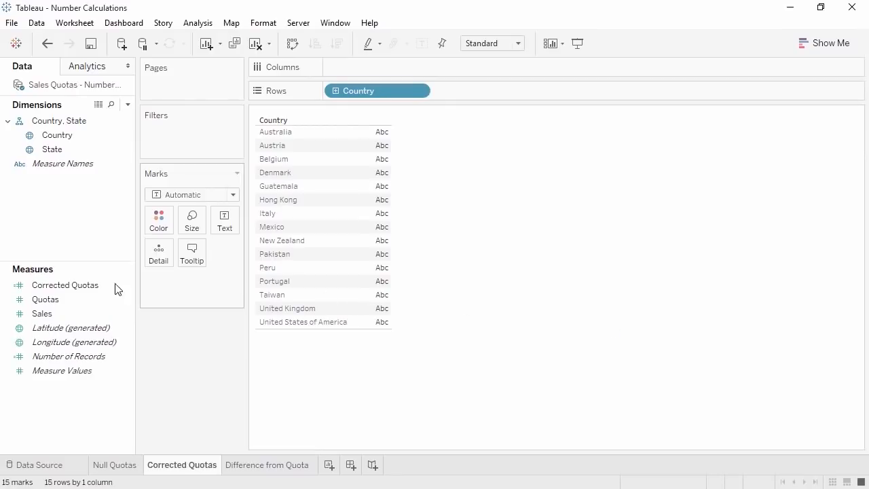
left_click_drag(116, 288, 331, 68)
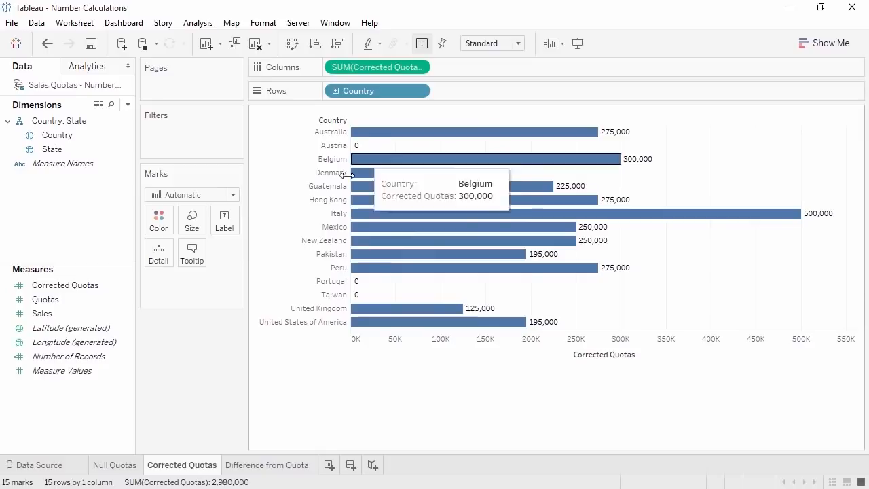
- On the Difference from Quota sheet, create a calculated field Difference as SUM([Sales]) - SUM([Corrected Quotas])
left_click(257, 467)
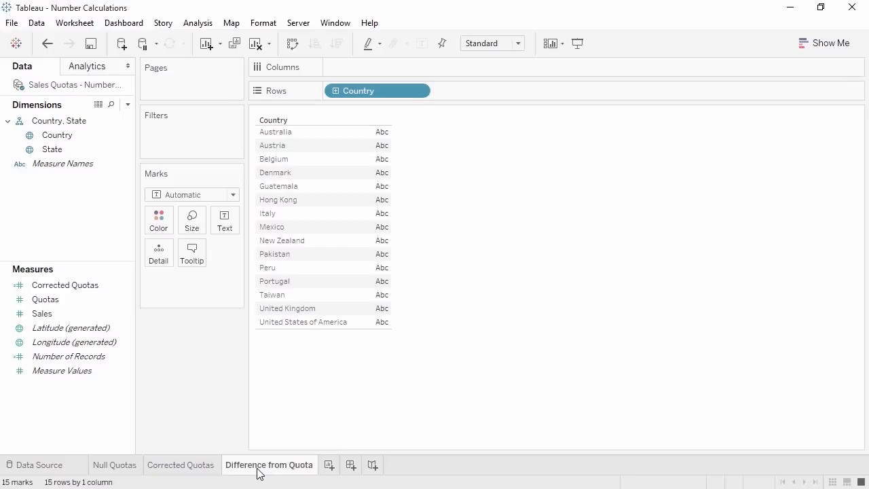
right_click(63, 415)
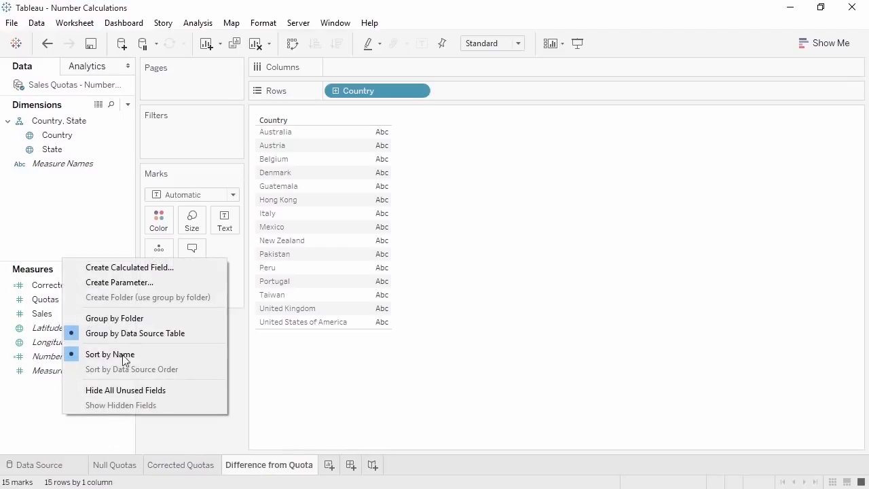
left_click(149, 269)
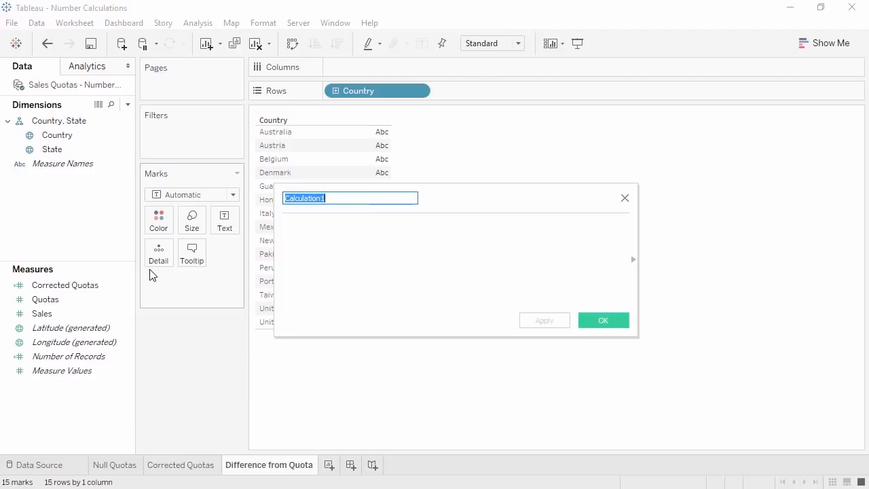
type("Difference")
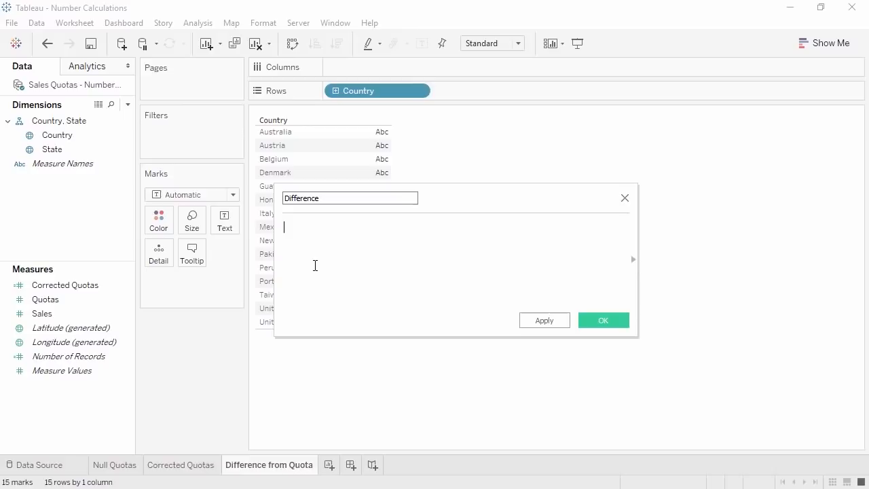
type("SUM([Sales])")
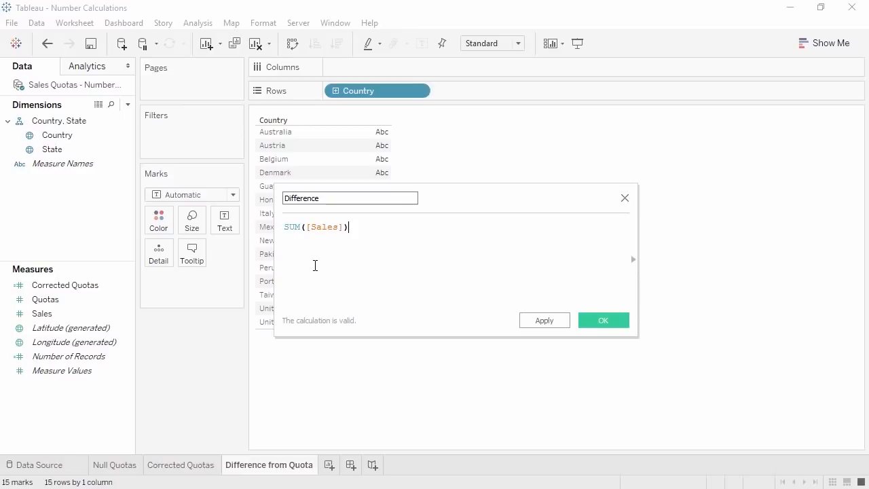
type("- SUM(")
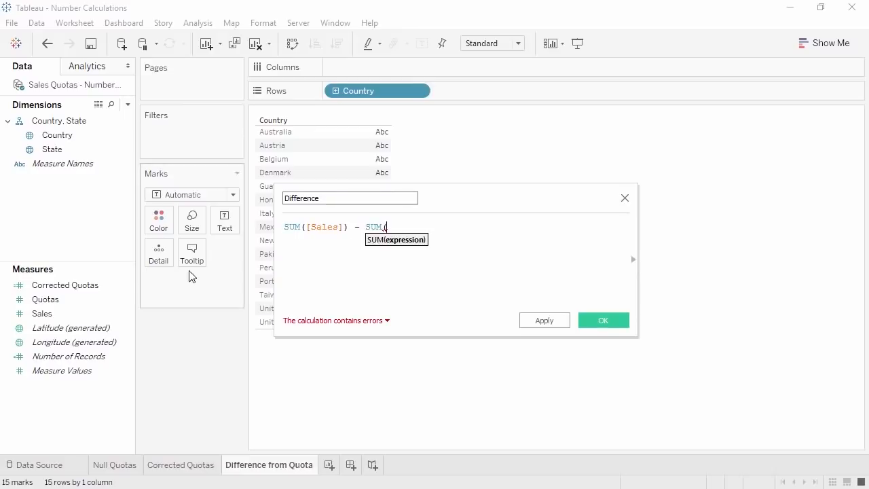
left_click_drag(88, 289, 448, 272)
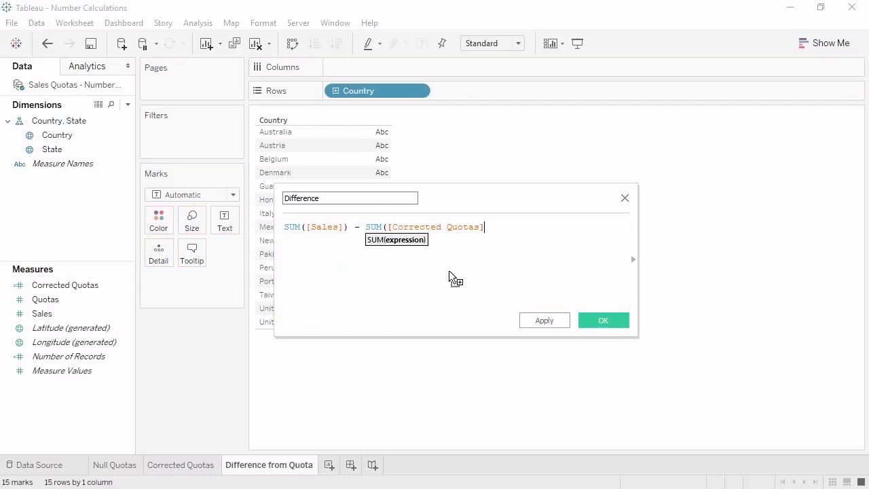
type(")")
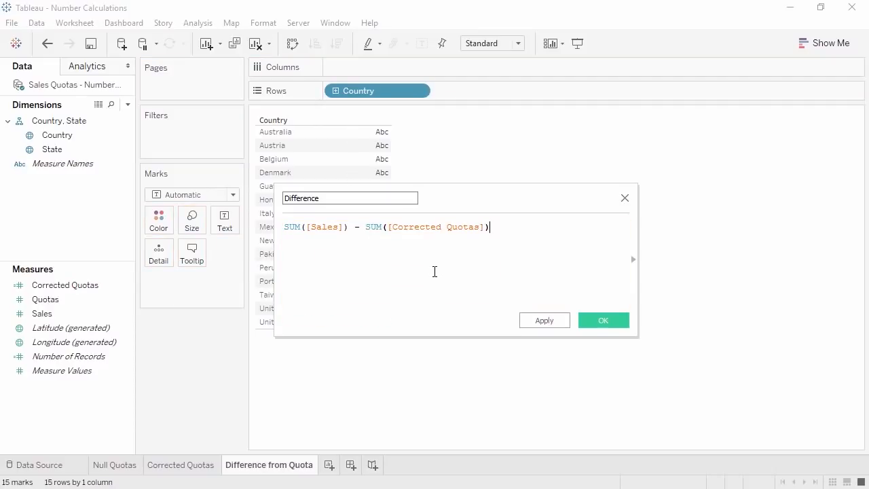
left_click(597, 323)
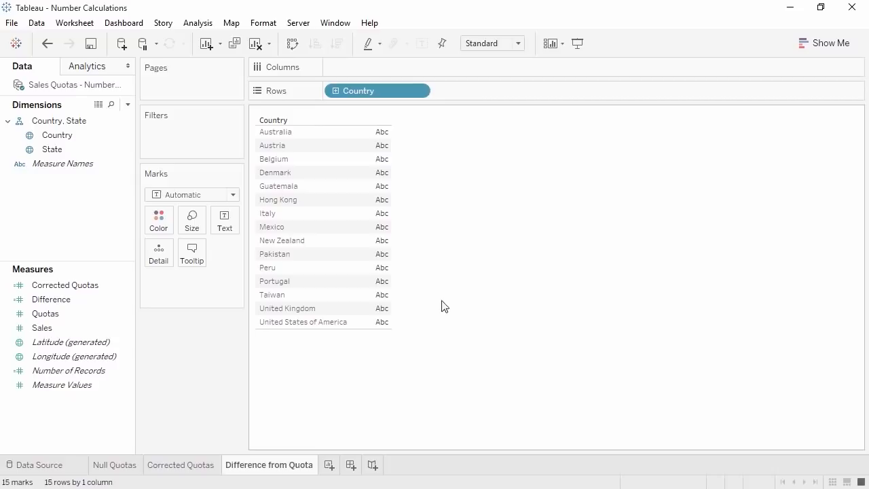
- Build a descending bar chart of Difference by Country, with the bars coloured by Difference and labelled with Corrected Quotas
left_click_drag(50, 300, 407, 68)
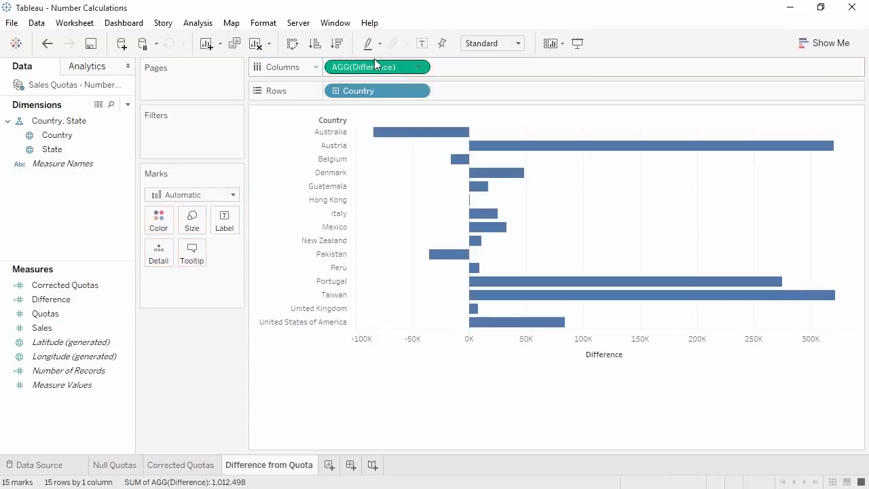
left_click(336, 42)
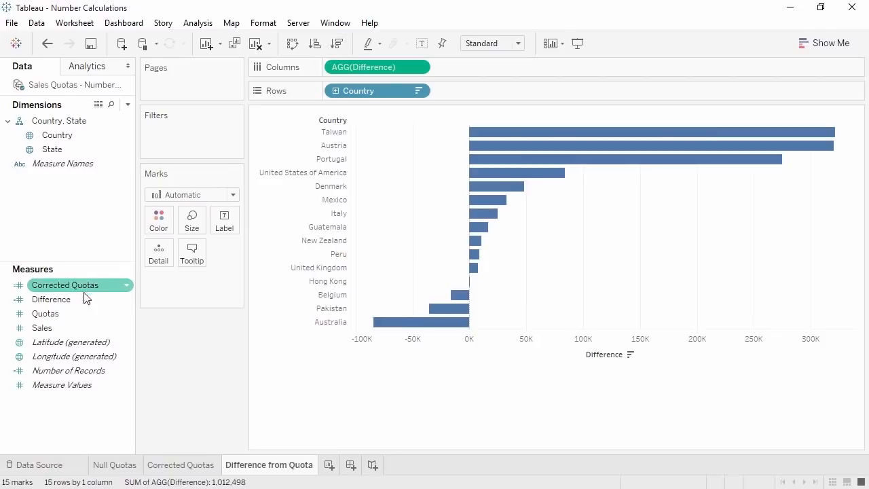
left_click_drag(82, 298, 156, 214)
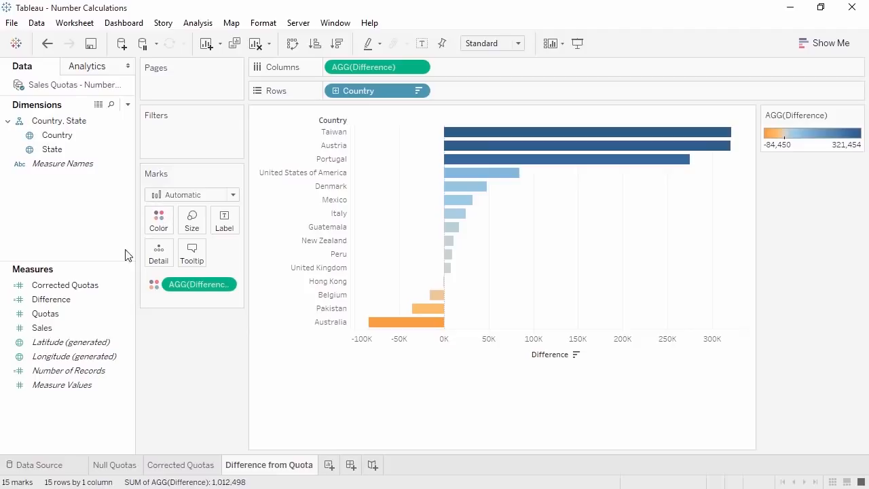
left_click_drag(84, 285, 220, 218)
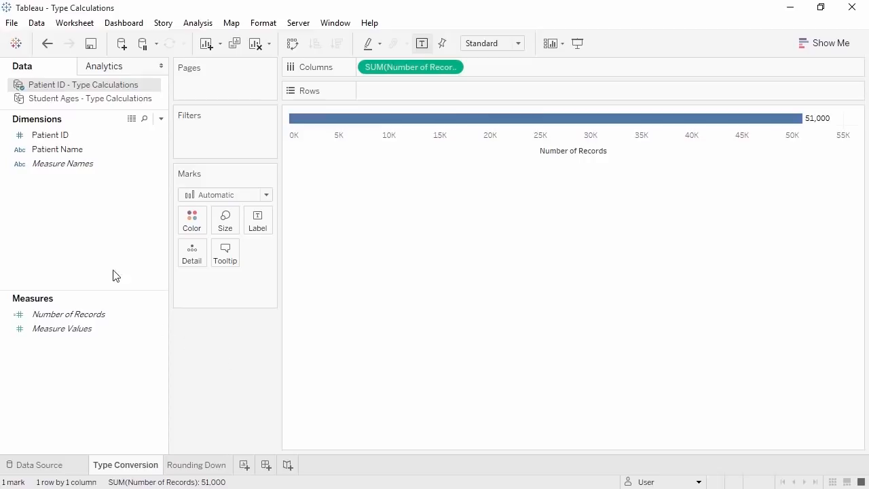
- On the Type Conversion sheet, start a calculated field named Length with the formula LEN([Patient ID])
right_click(98, 256)
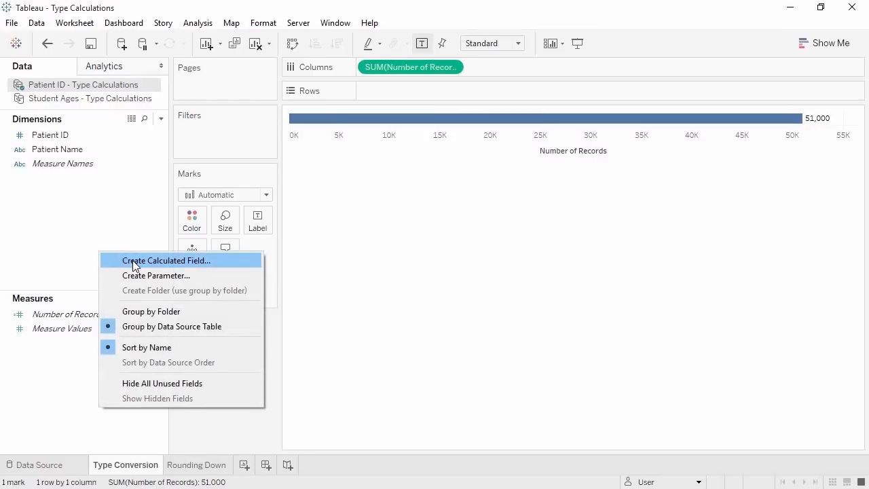
left_click(133, 262)
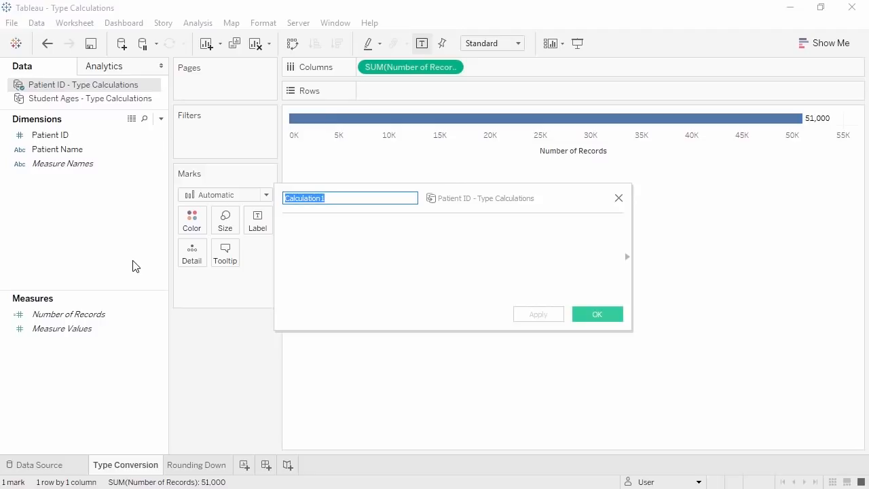
type("Length")
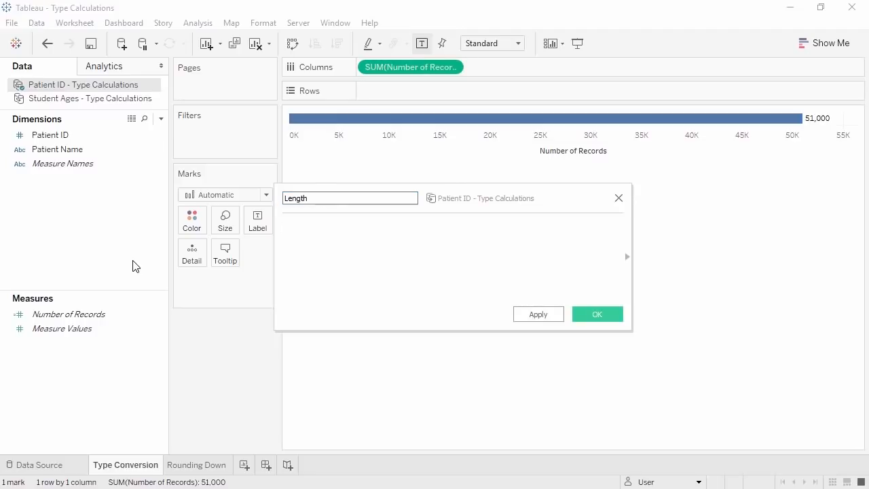
key("Tab")
type("LEN(")
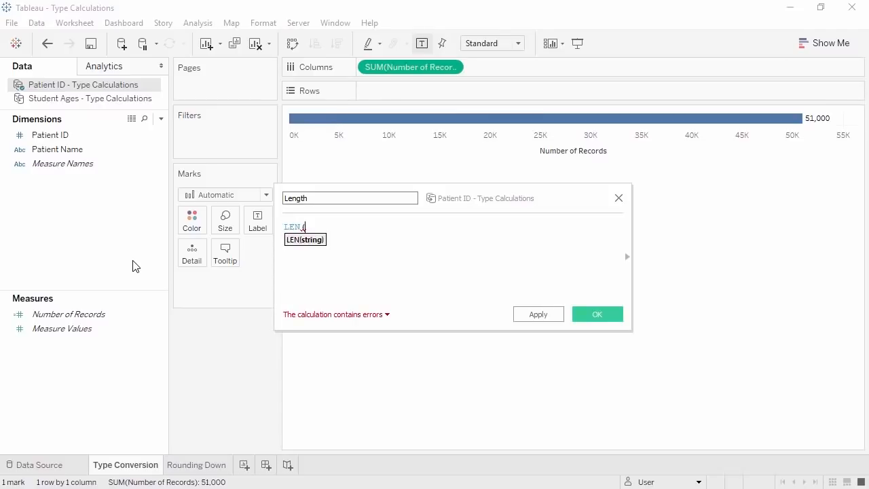
left_click_drag(107, 136, 421, 254)
type(")")
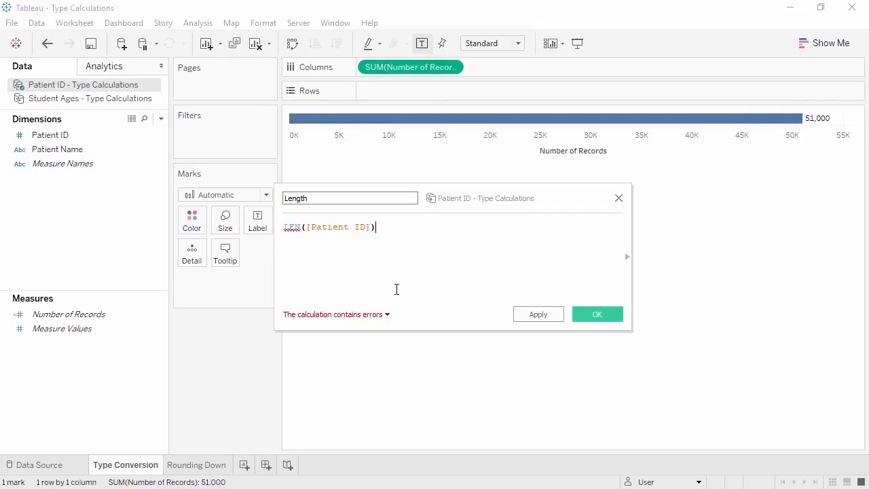
- Check the formula's error details, correct the Length calculation to LEN(STR([Patient ID])), and save the field
left_click(364, 315)
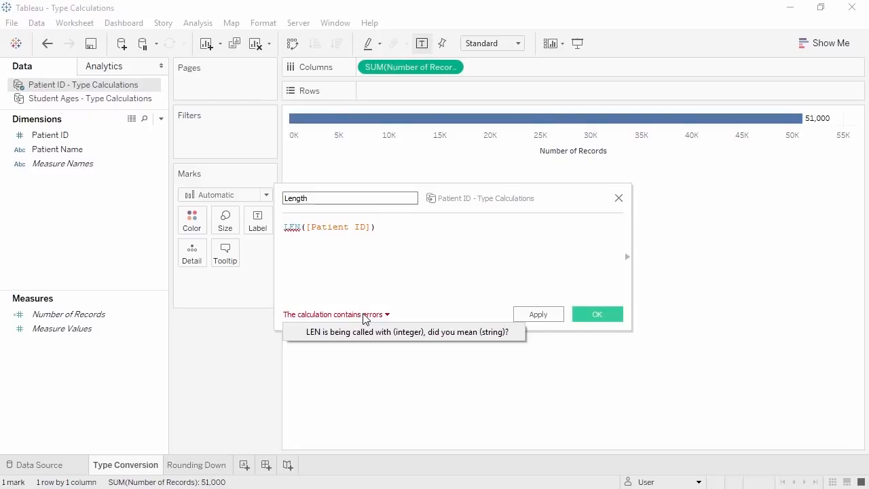
left_click(309, 228)
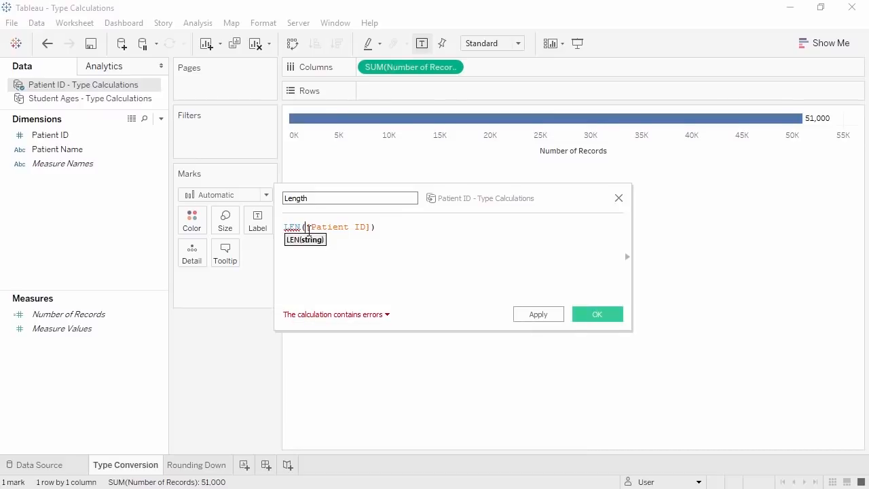
type("STR(")
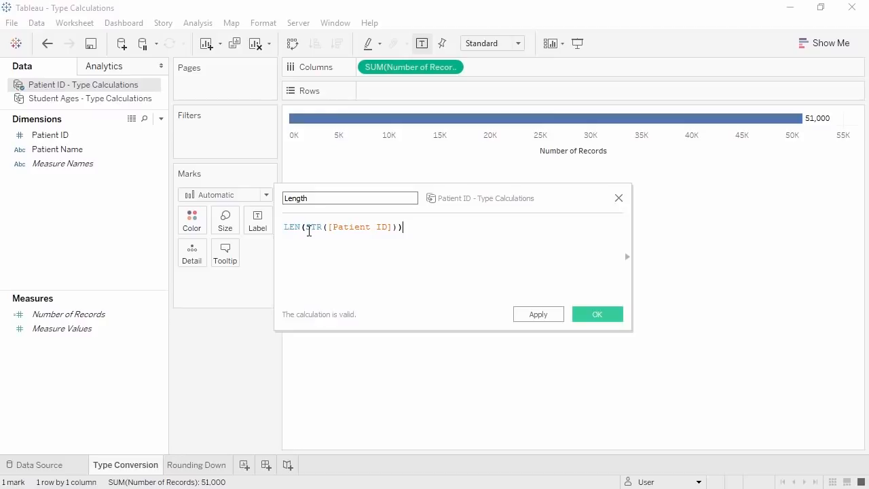
left_click(597, 314)
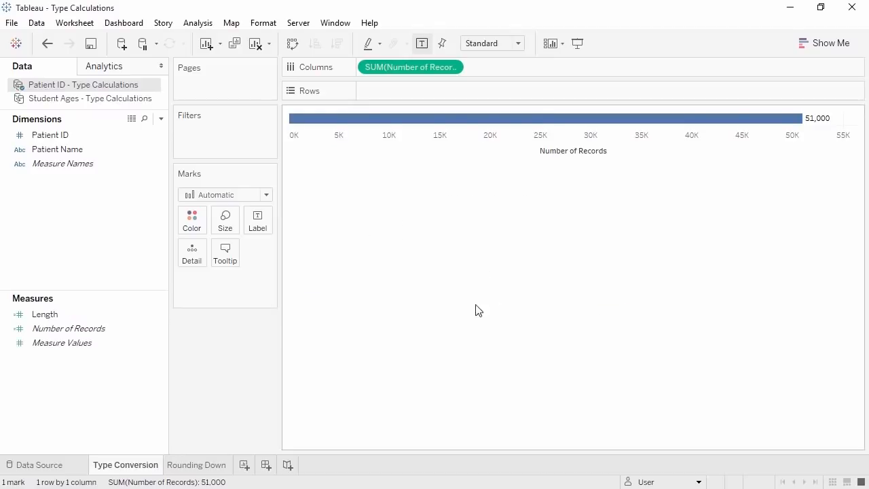
- Convert Length from a measure to a dimension and break down the Number of Records bar by Length in rows
left_click(104, 316)
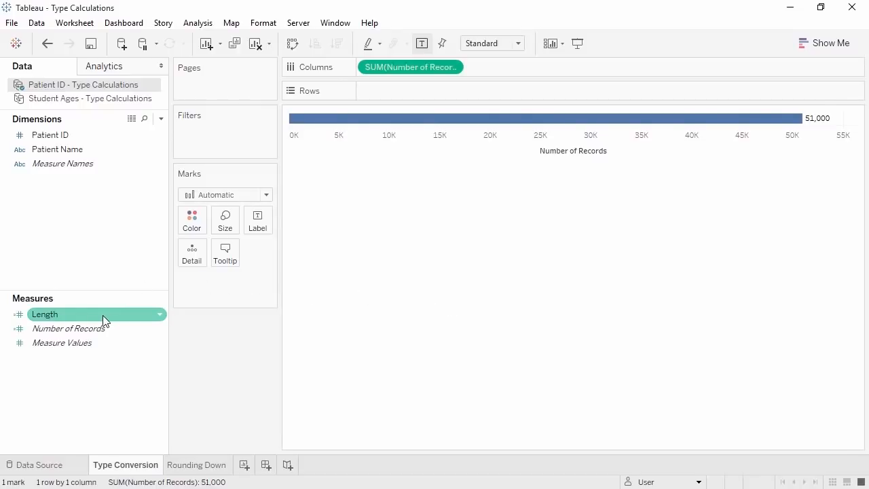
left_click_drag(103, 319, 97, 223)
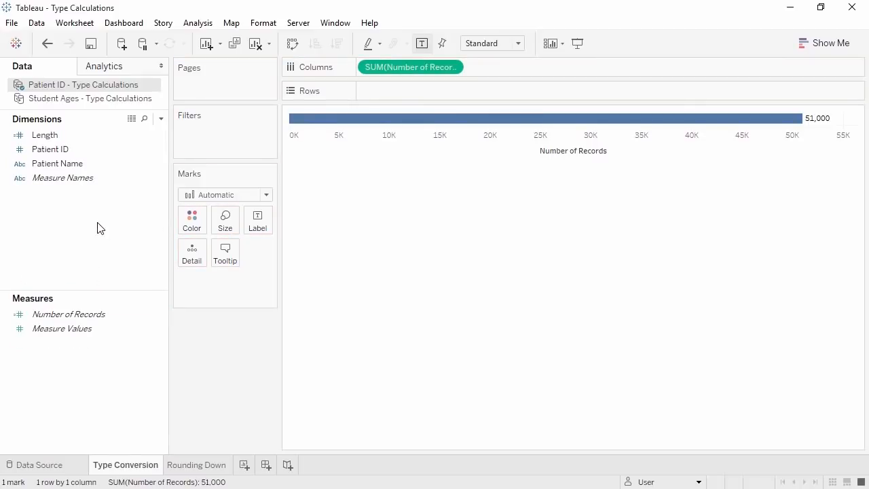
left_click_drag(77, 139, 403, 92)
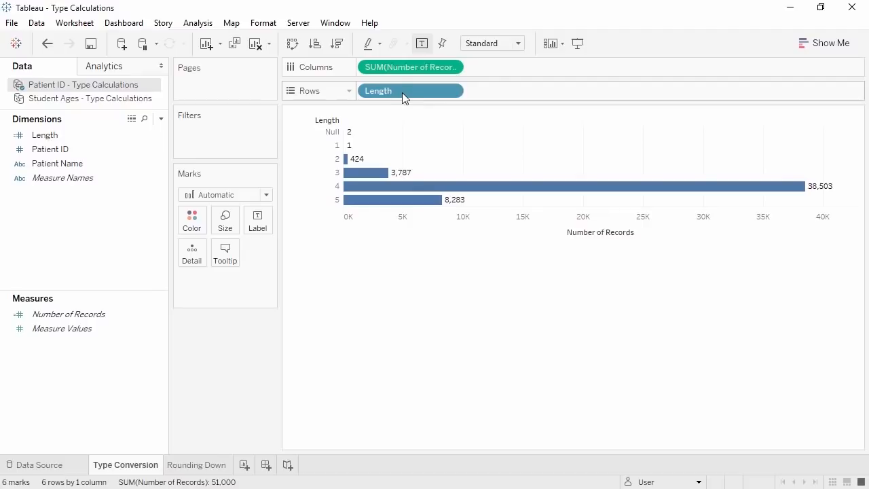
mouse_move(357, 163)
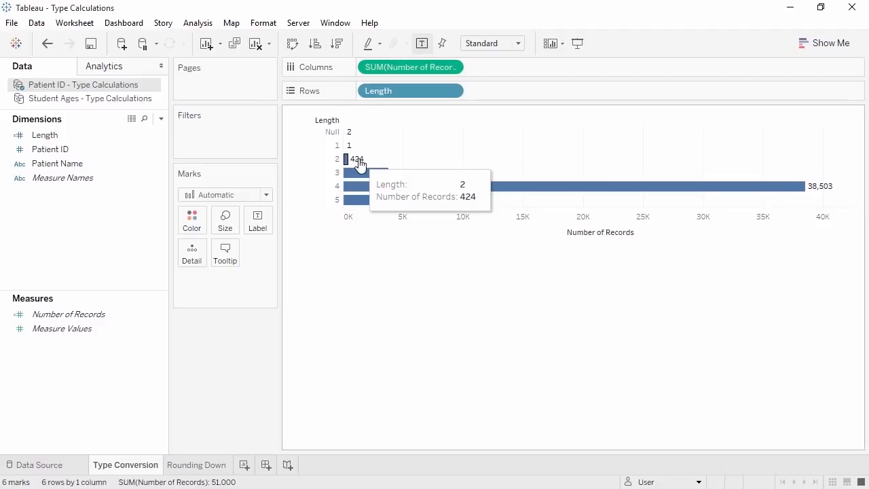
- On the Rounding Down sheet, create a calculated field named Age with the formula DATEDIFF('day', [Birthday], TODAY())/365
left_click(225, 468)
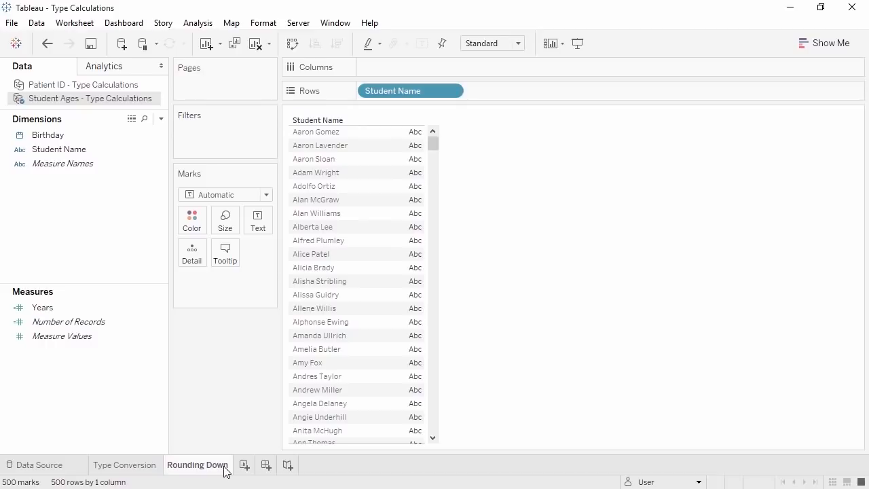
right_click(78, 242)
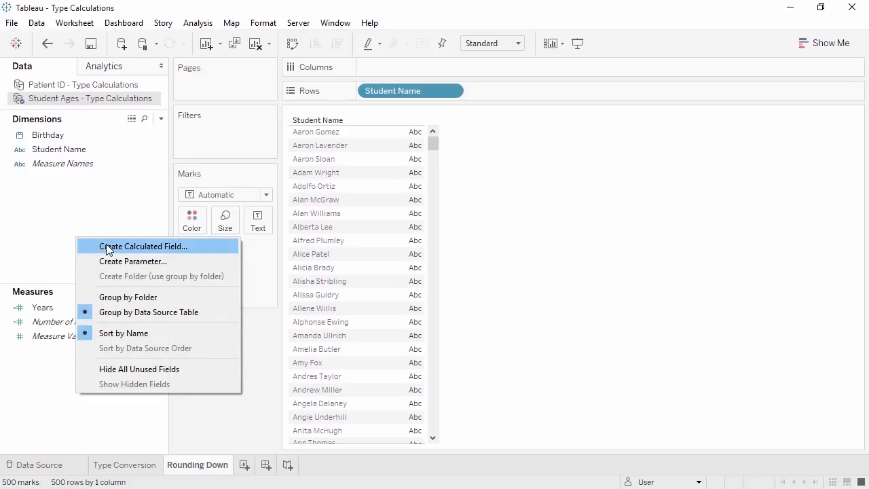
left_click(106, 246)
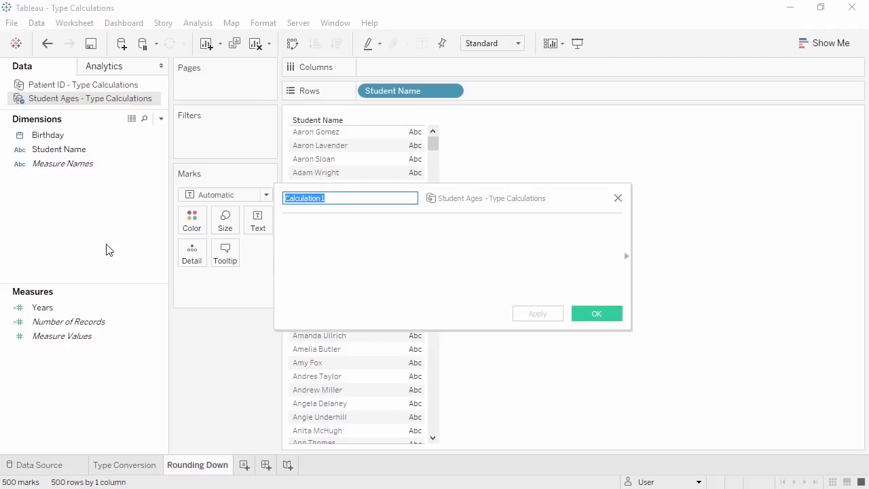
type("Age")
left_click(310, 258)
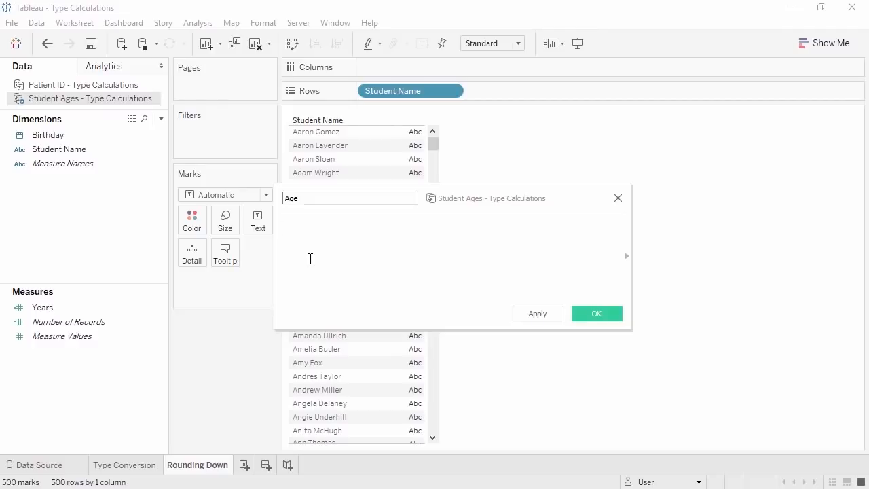
type("DATEDIFF('day',")
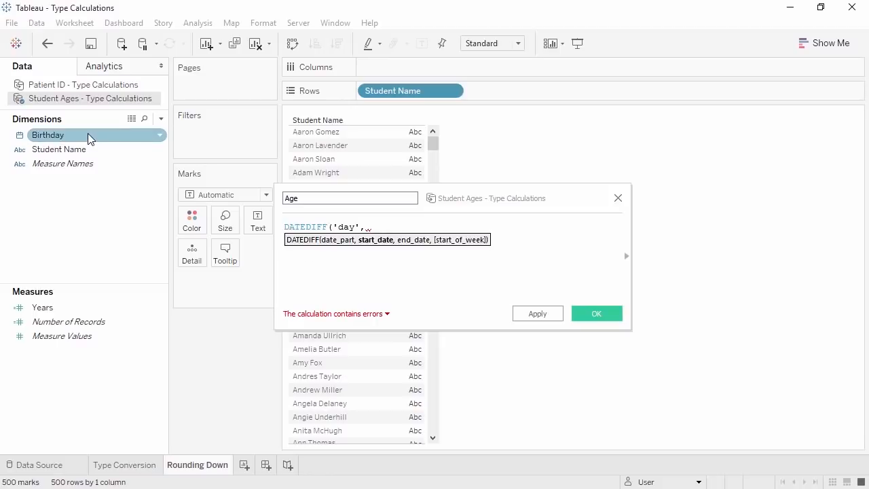
left_click_drag(88, 135, 424, 231)
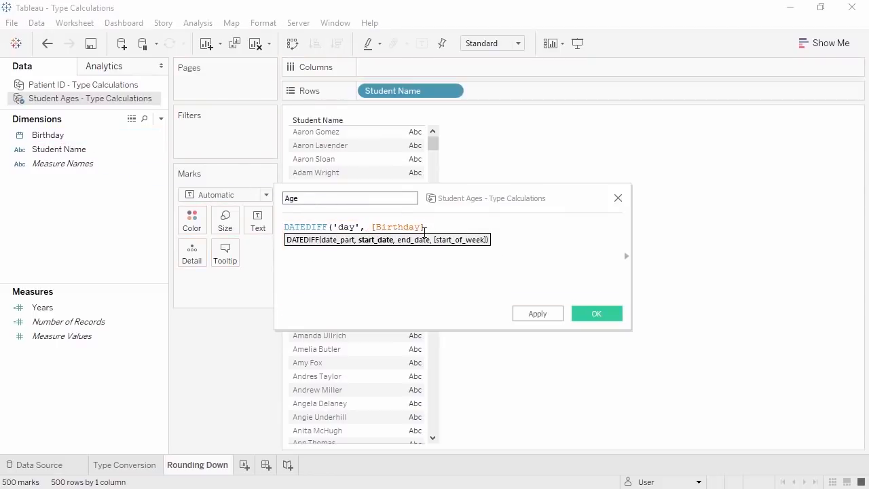
type(", ")
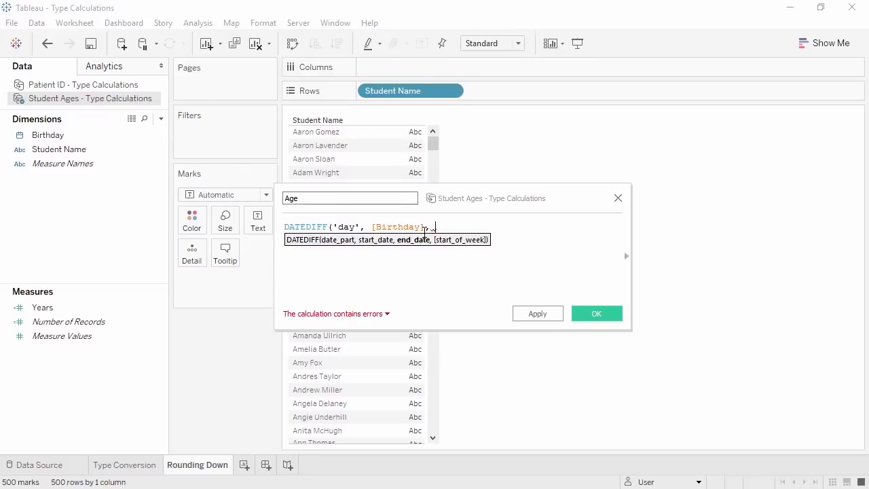
type("TODAY())")
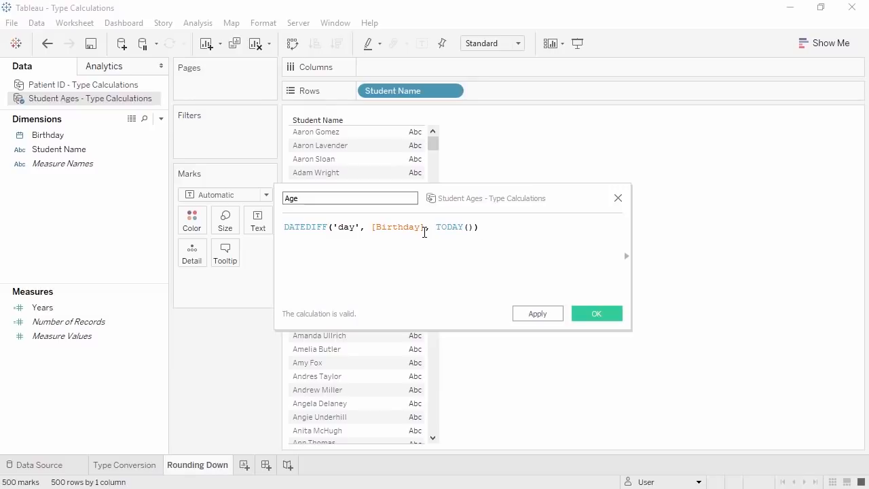
type("/365")
left_click(597, 314)
- Plot Age in columns as a bar for each student and show the mark labels
left_click(106, 309)
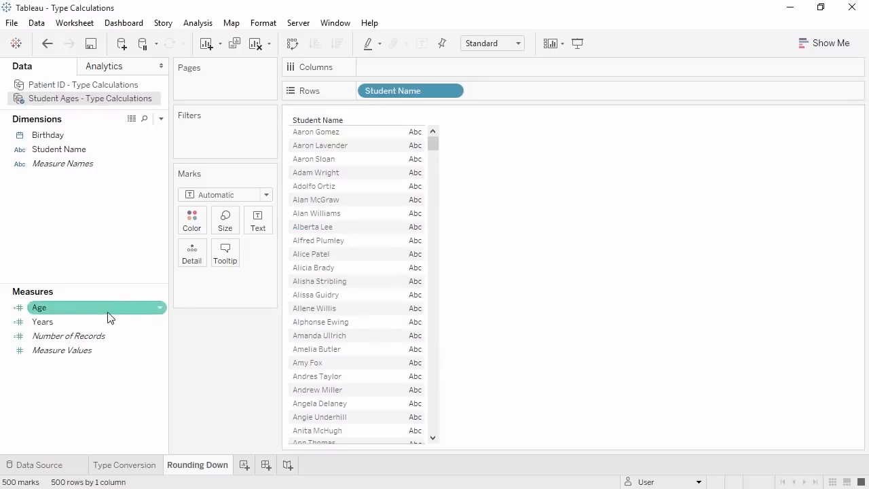
left_click_drag(106, 308, 397, 72)
left_click(422, 44)
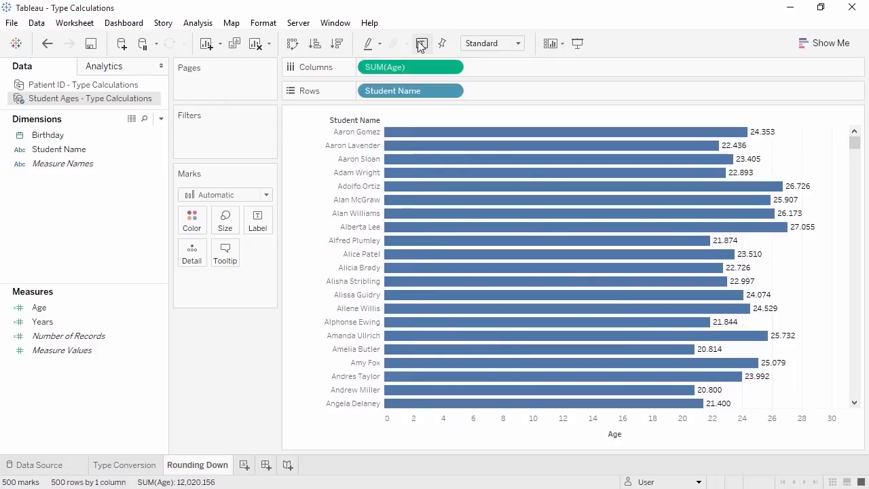
- Round the Age calculation down by changing its formula to INT(DATEDIFF('day', [Birthday], TODAY())/365)
right_click(49, 310)
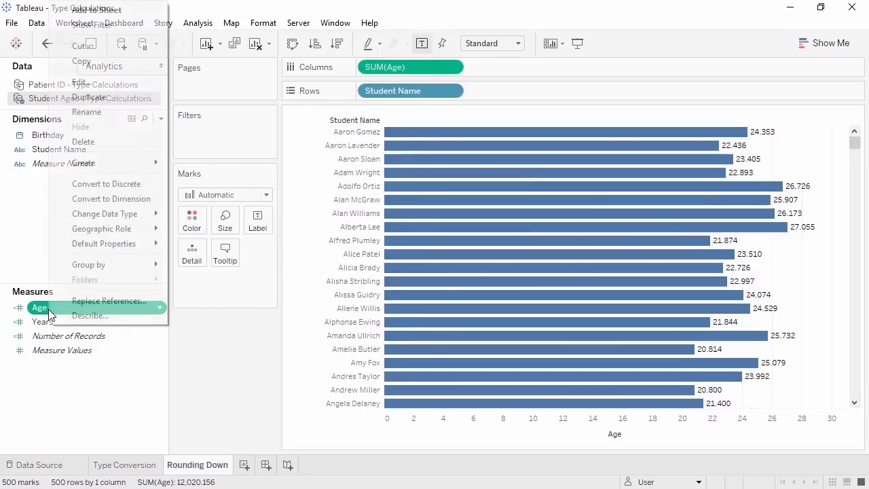
left_click(91, 85)
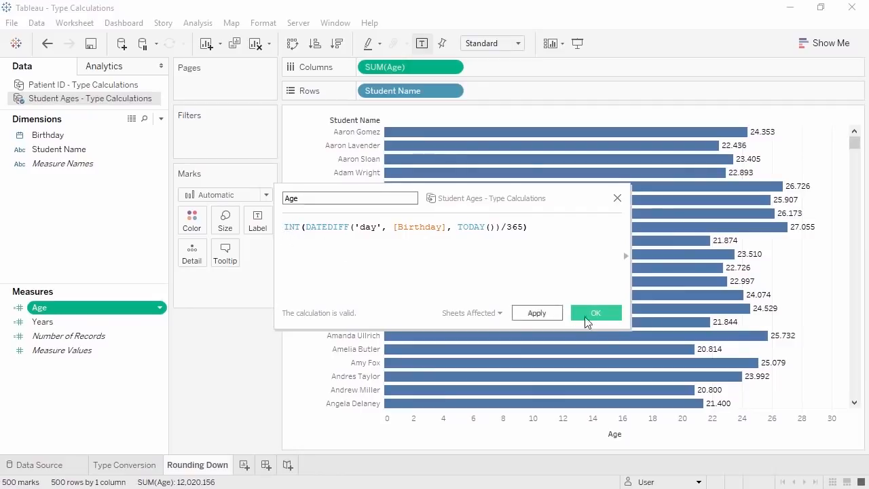
left_click(610, 319)
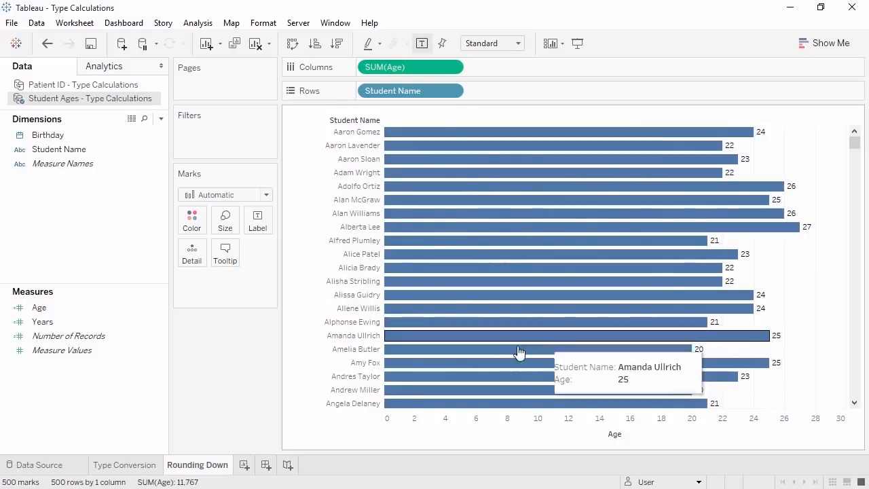
- Check the formula of the Years field, close it unchanged, and add Years to columns beside Age
right_click(98, 324)
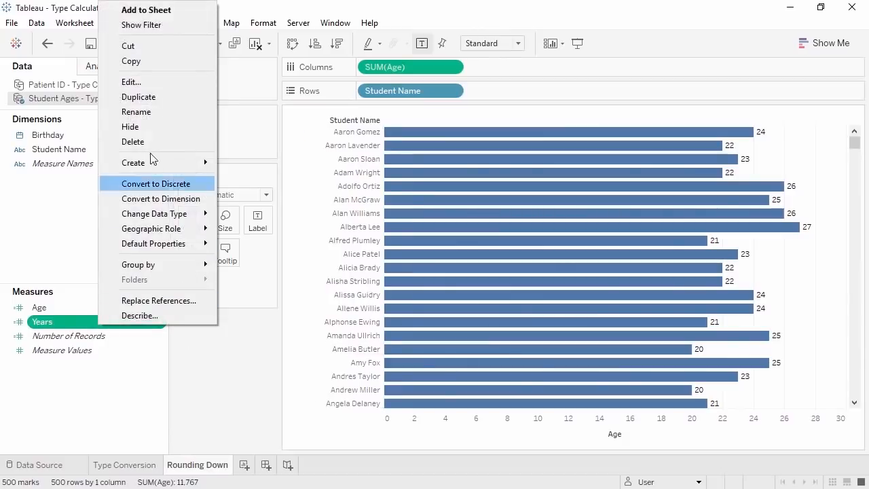
left_click(152, 84)
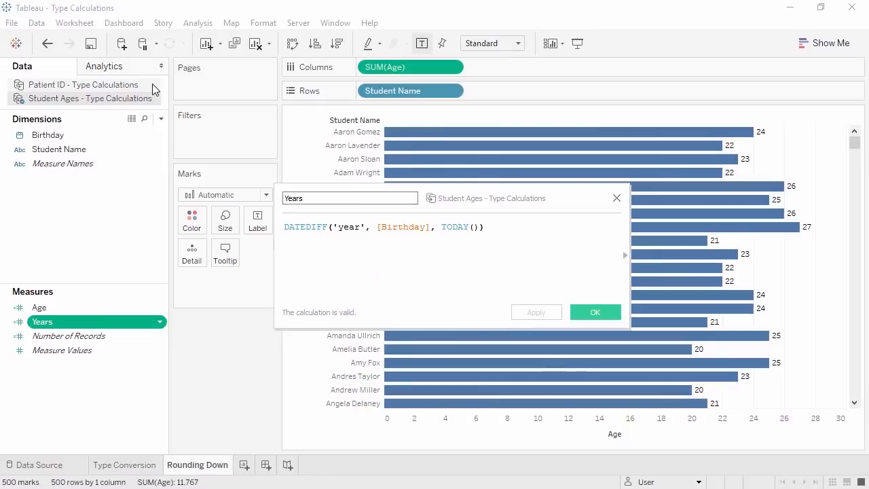
left_click(617, 198)
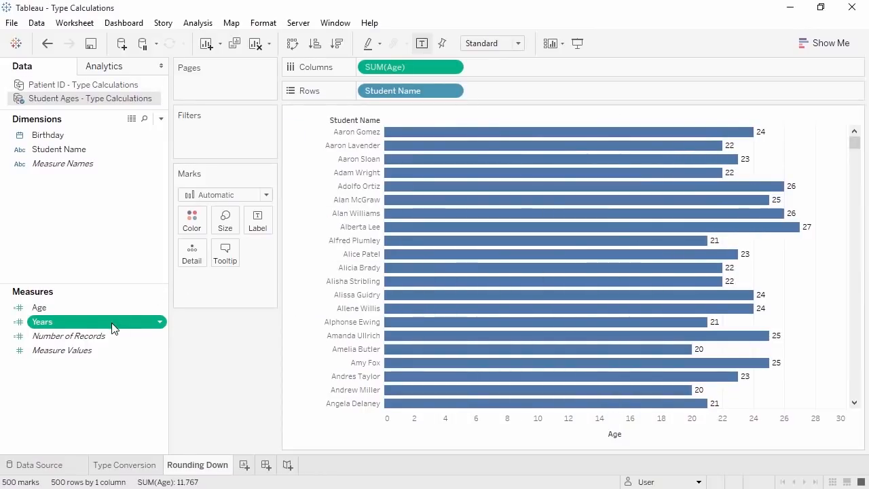
left_click_drag(113, 323, 547, 65)
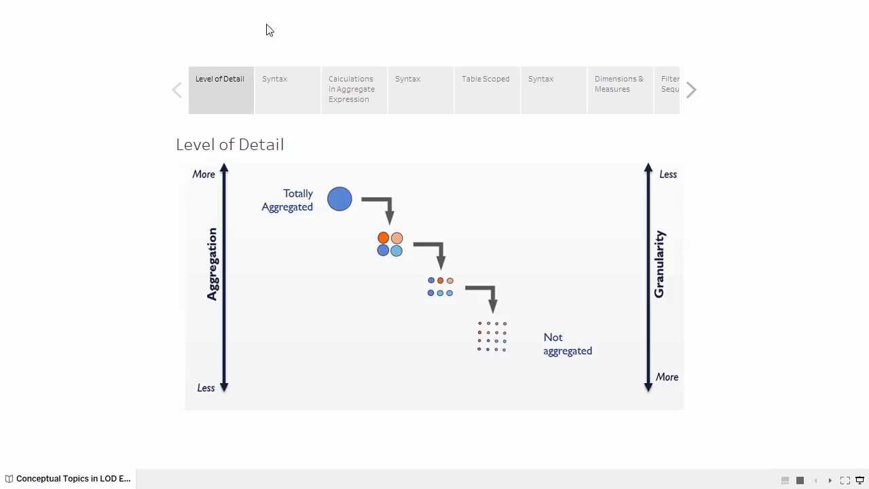
- Go through the LOD expressions story points from the first Syntax point to Dimensions & Measures, examining each expression example
left_click(274, 85)
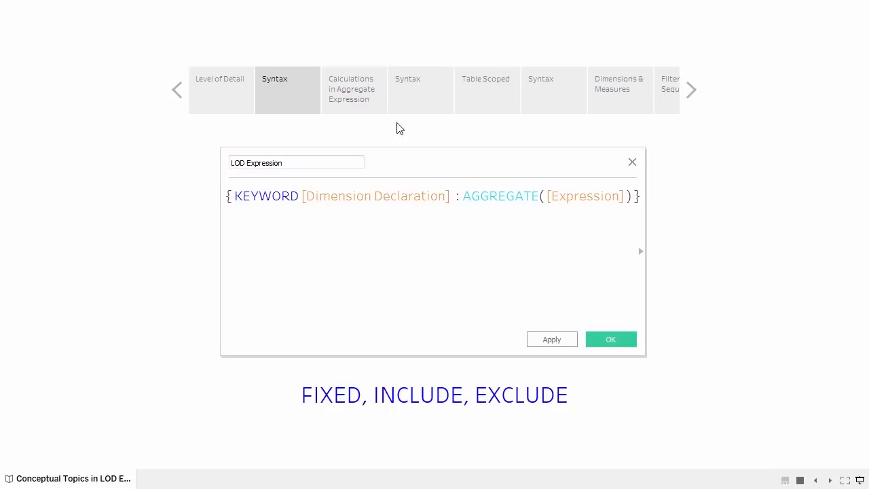
left_click(358, 95)
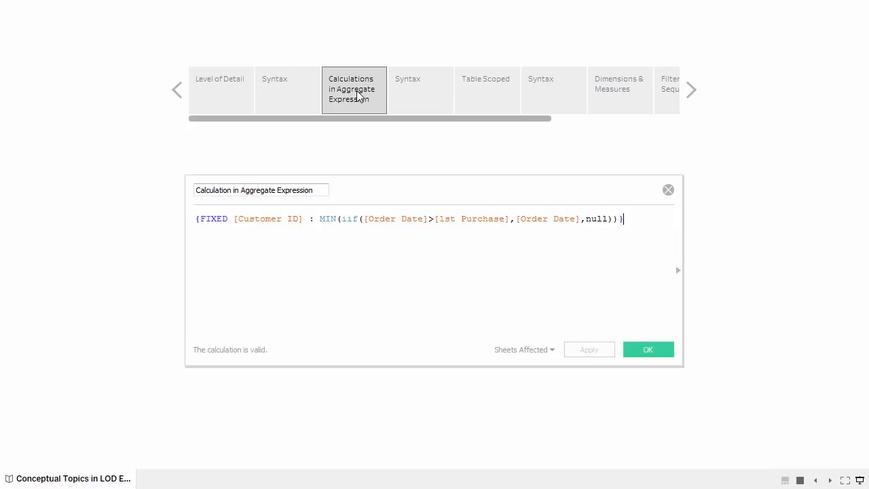
left_click(419, 92)
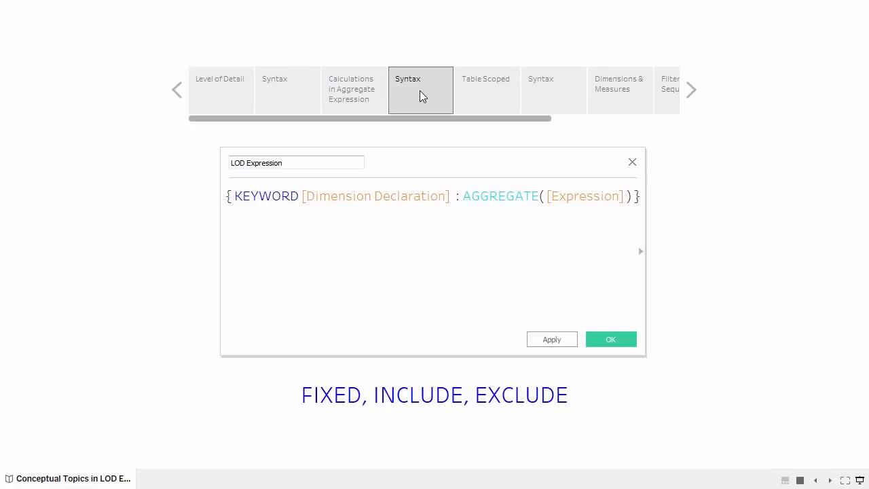
left_click(476, 90)
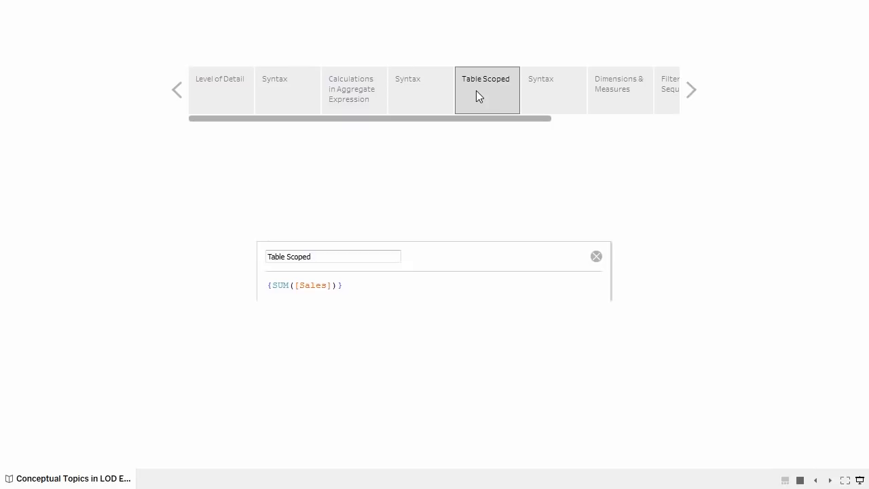
left_click(545, 90)
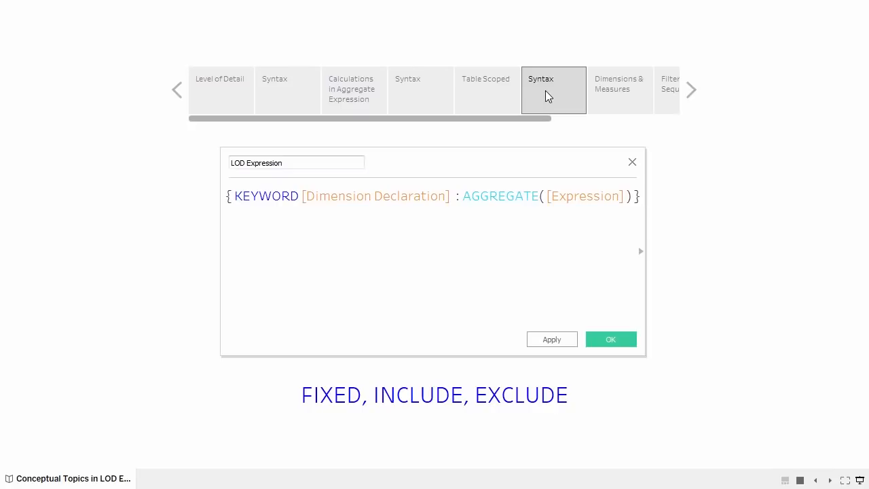
left_click(602, 92)
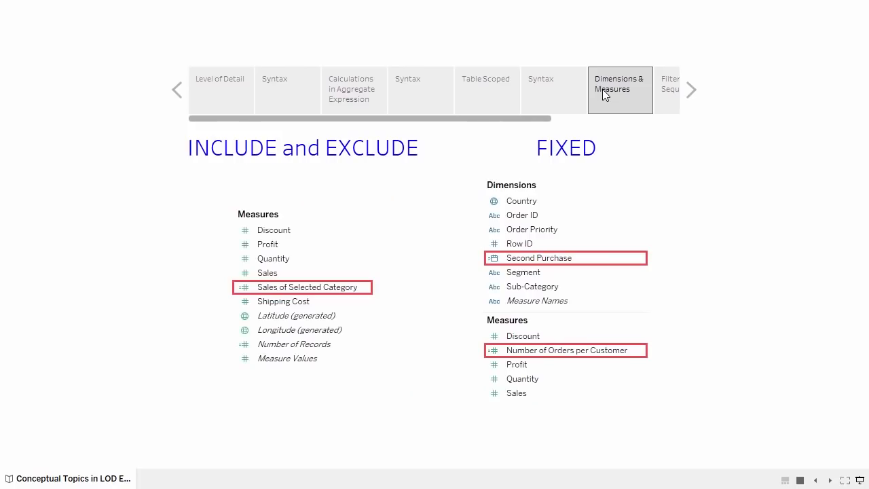
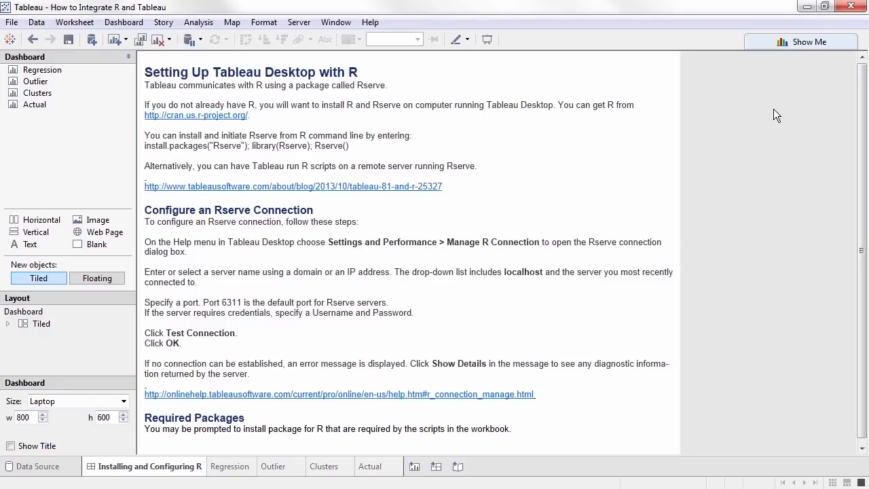
- Switch to the R console and install the Rserve package from the USA (WA 1) CRAN mirror
left_click(804, 7)
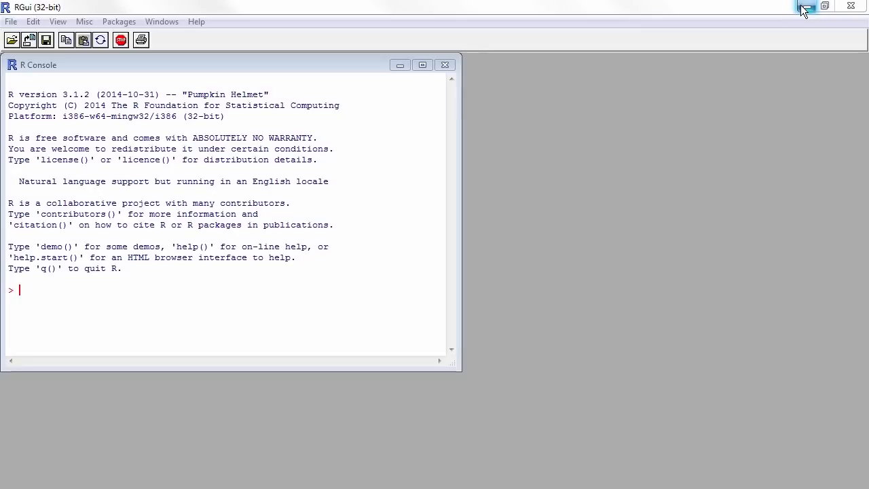
type("install.packages(\"Rserve\")")
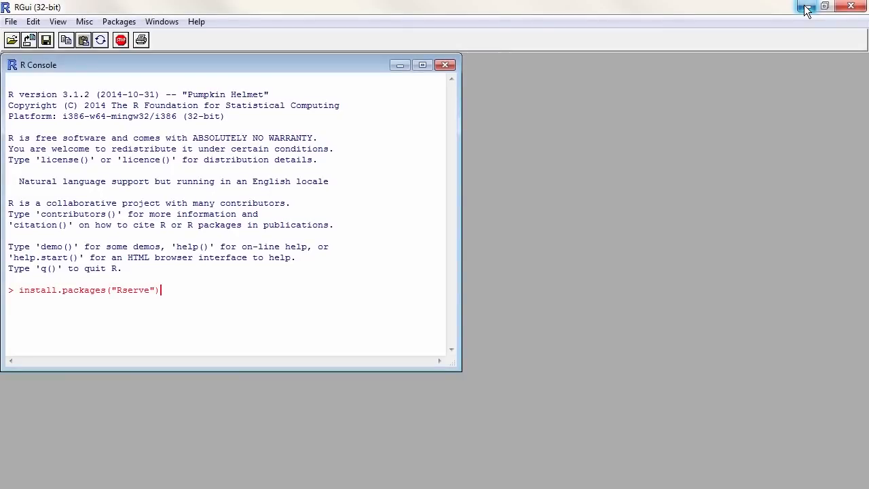
key("Return")
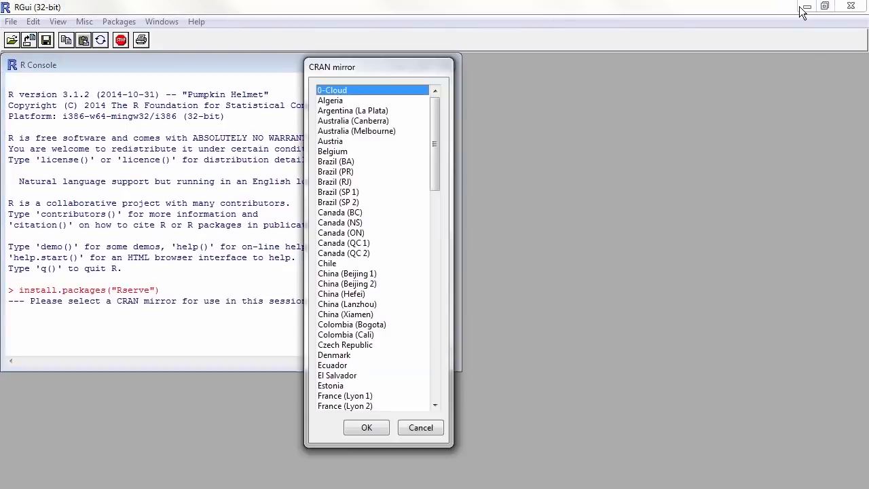
left_click_drag(432, 133, 437, 365)
left_click(382, 374)
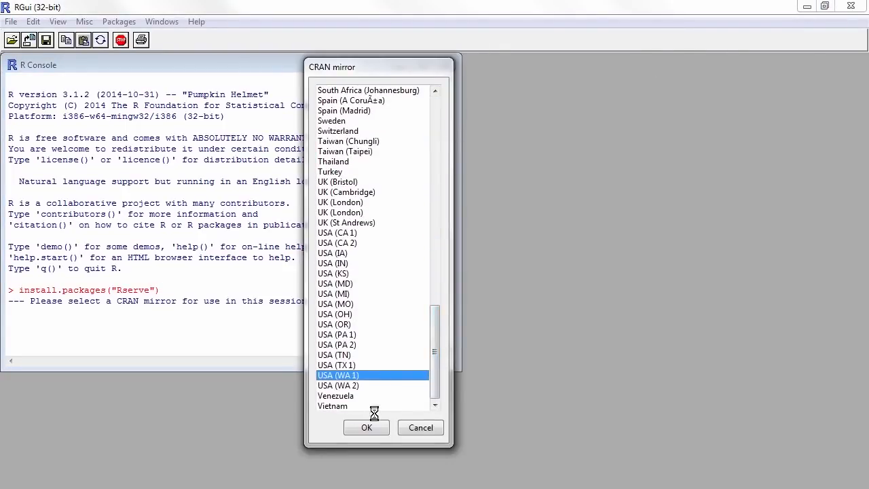
left_click(372, 427)
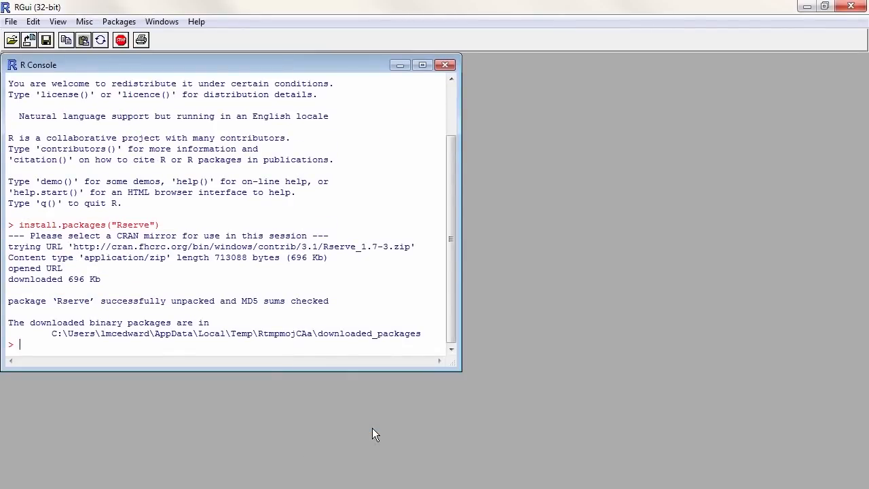
- Load the Rserve library and start the server with library(Rserve);Rserve()
type("library(Rserve)")
type(";Rserve()")
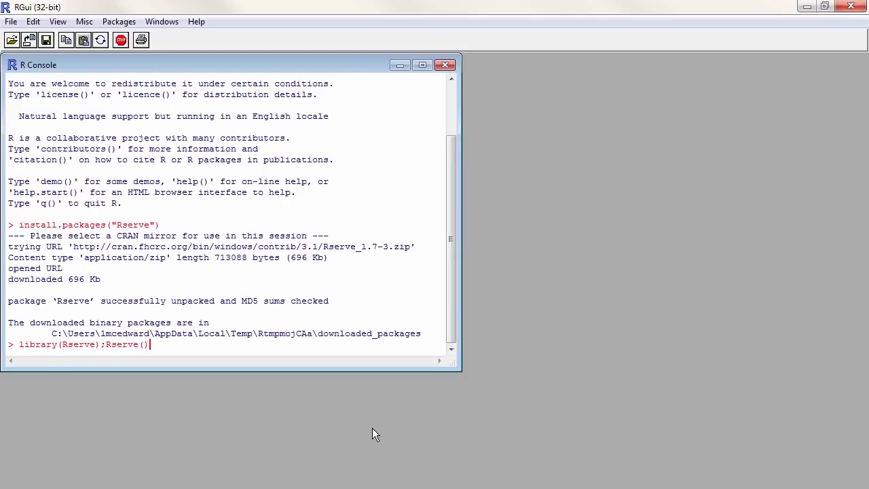
key("Return")
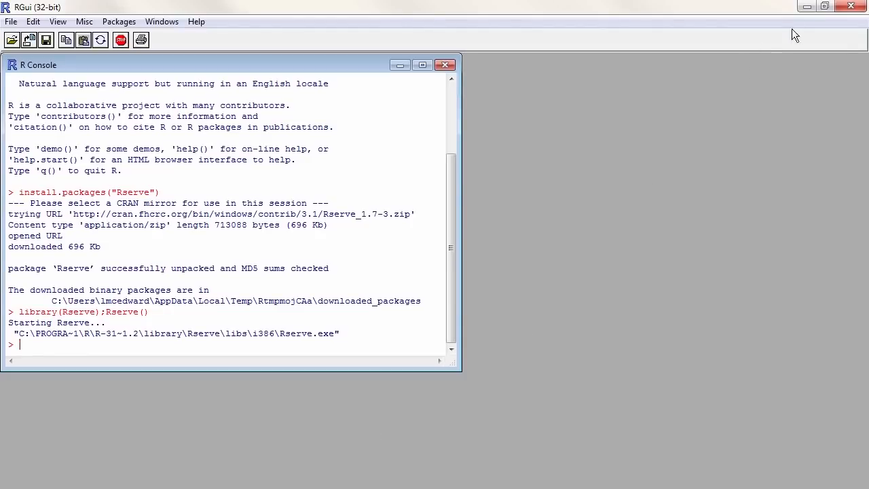
- Switch back to Tableau, open the Regression sheet, and dismiss the connection message
left_click(807, 6)
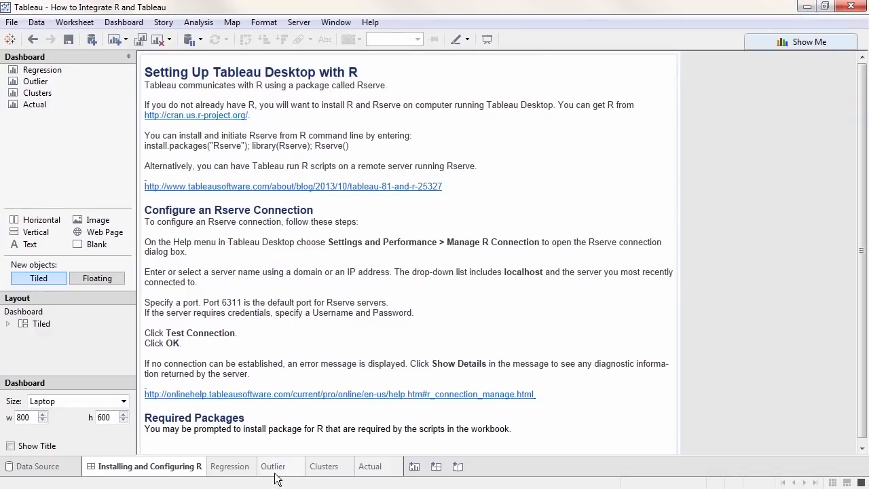
left_click(249, 473)
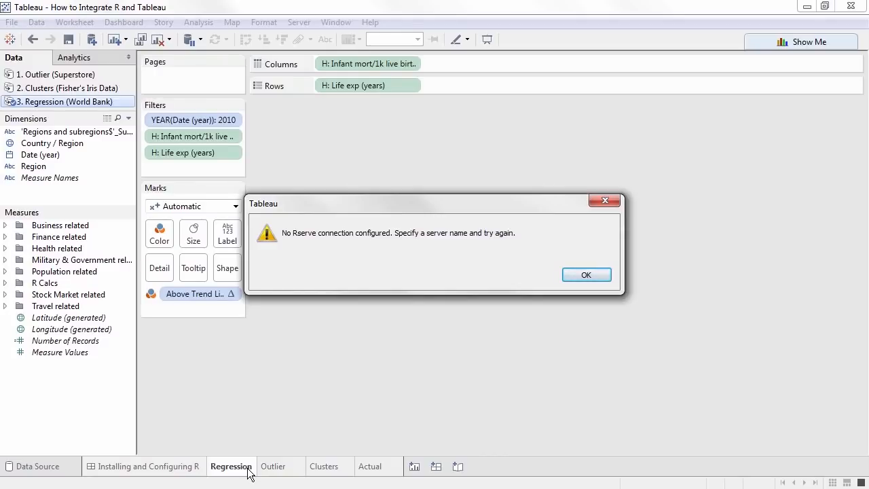
left_click(591, 276)
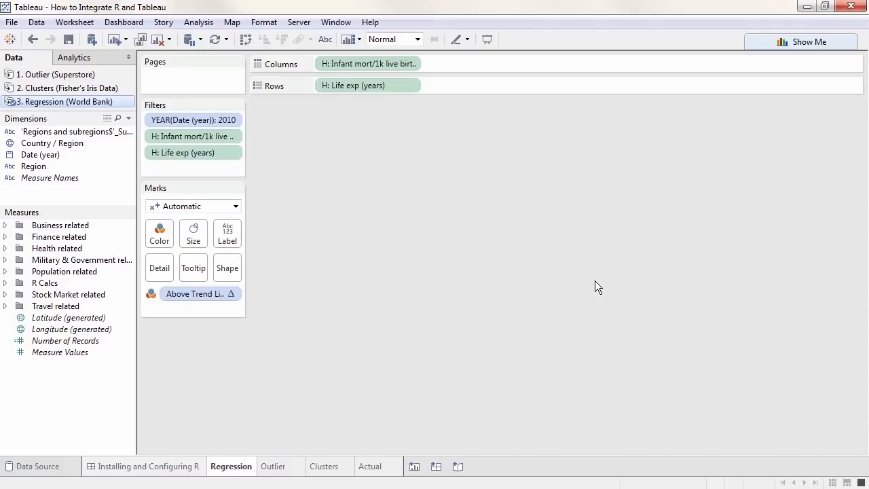
- Set the Rserve connection to server Localhost on port 6311, test it, and accept the settings
left_click(371, 21)
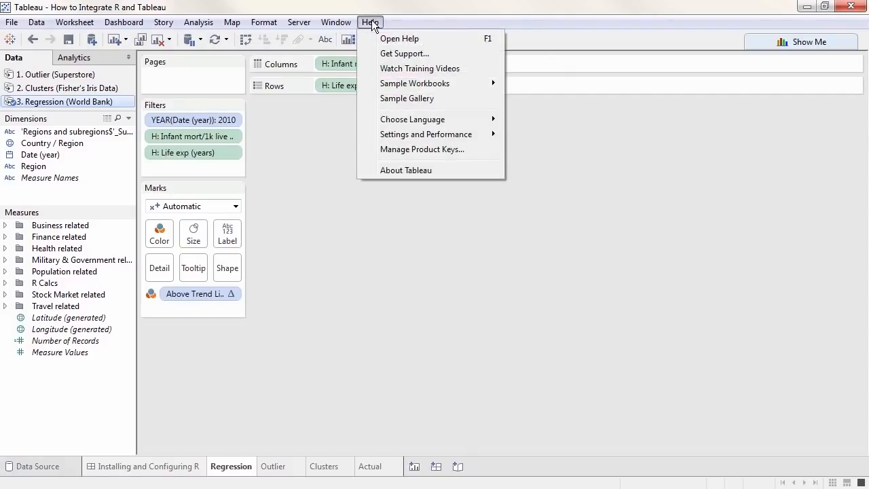
mouse_move(406, 138)
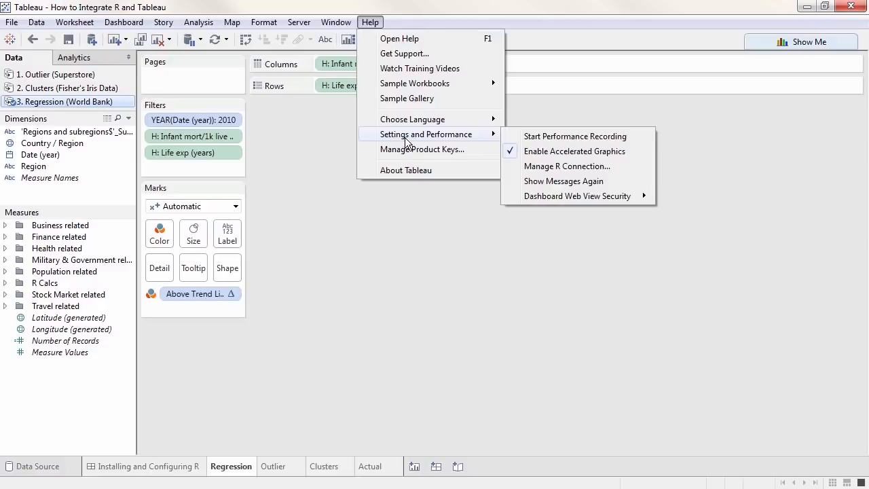
left_click(532, 172)
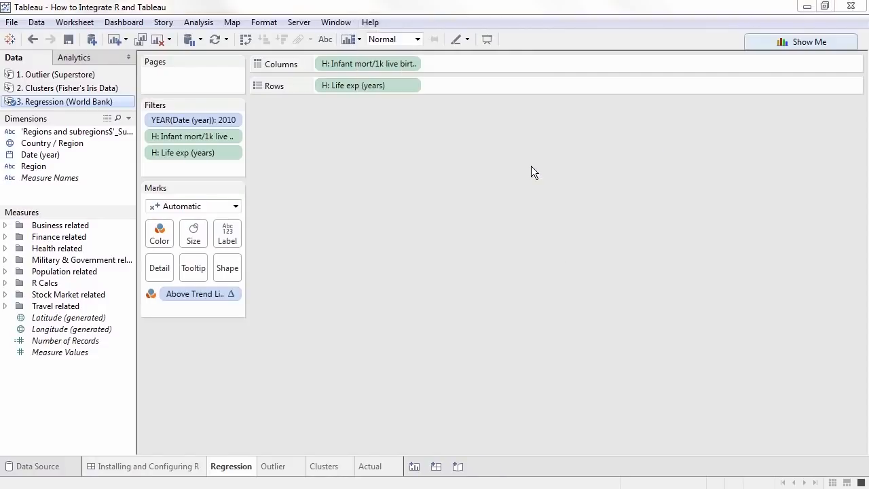
left_click(480, 249)
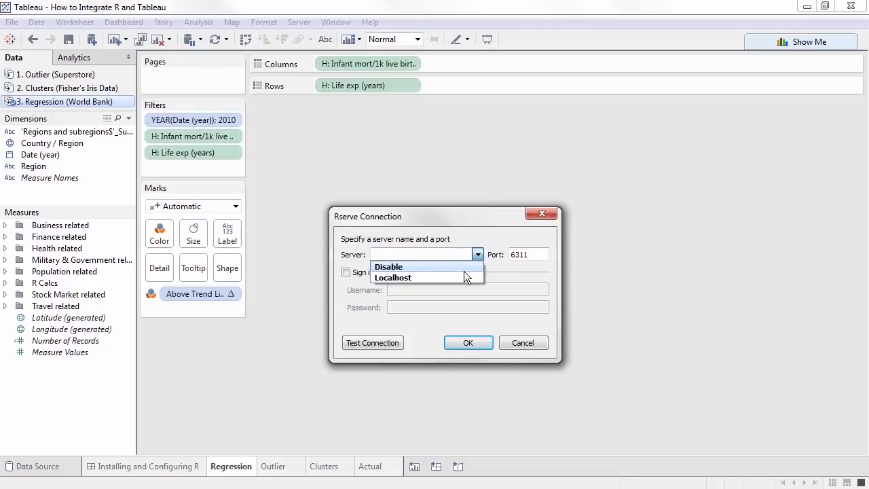
left_click(462, 275)
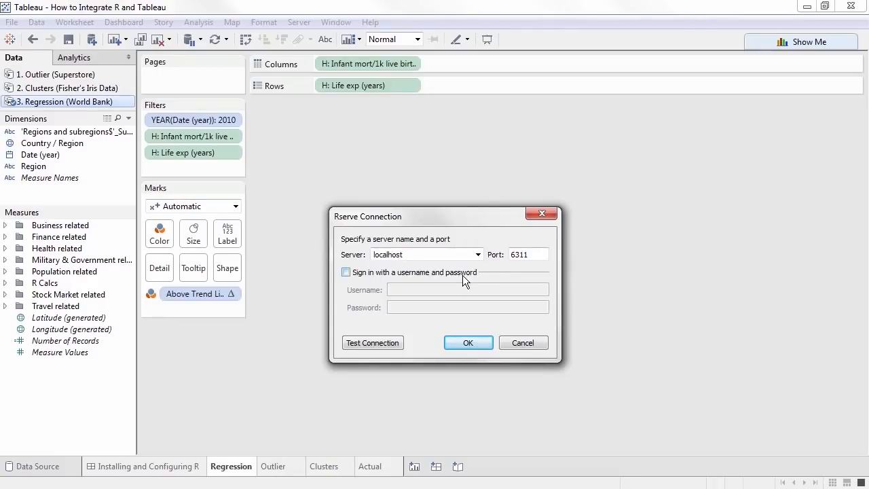
left_click(386, 341)
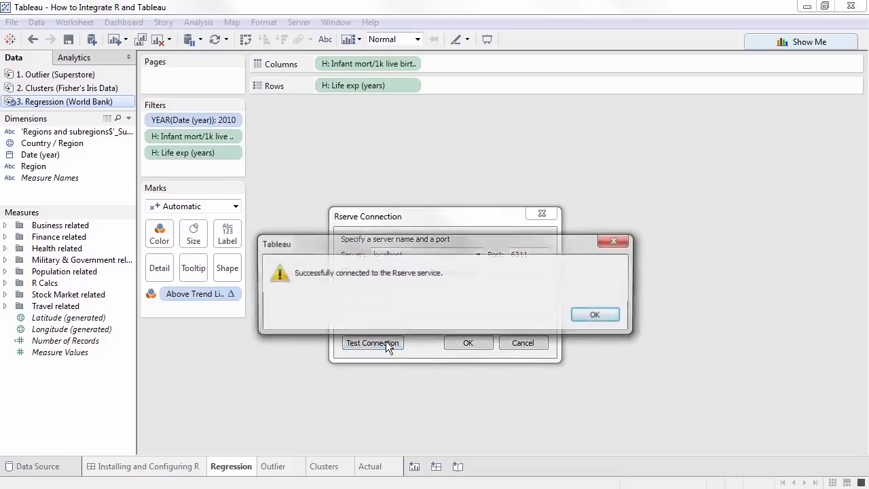
left_click(607, 315)
left_click(474, 338)
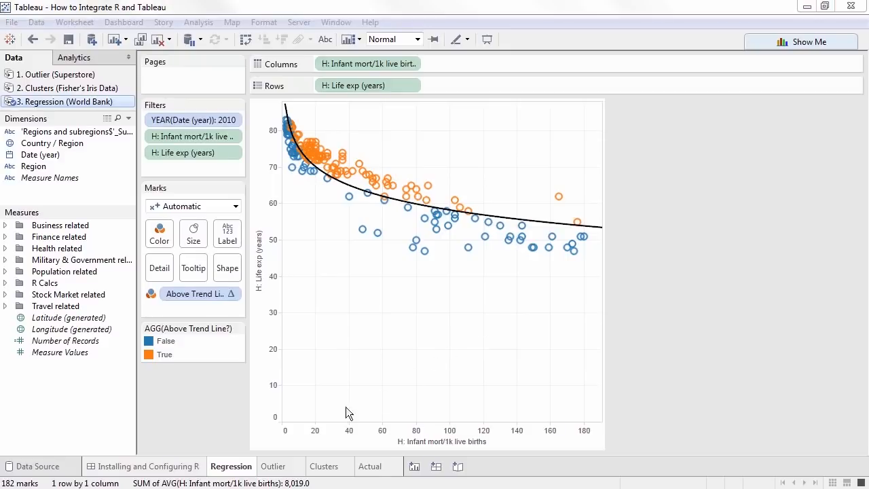
- Open the Outlier sheet, read the details of the Rserve error, and dismiss the message
left_click(285, 466)
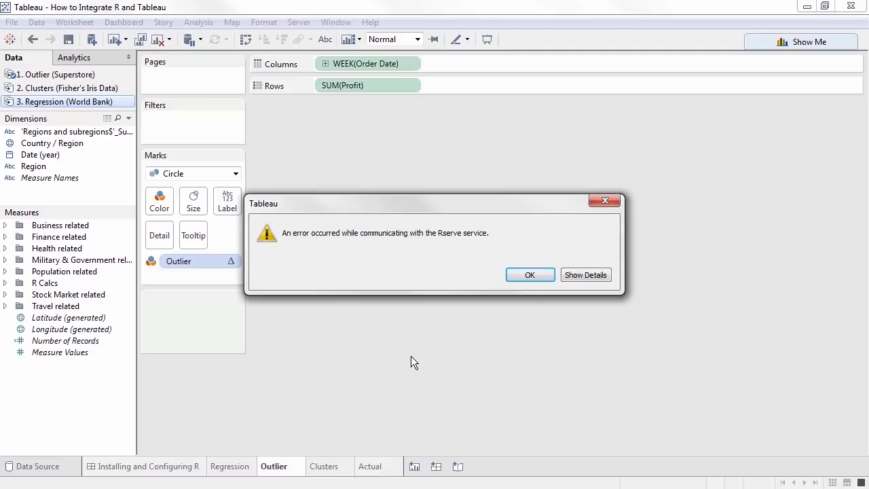
left_click(611, 275)
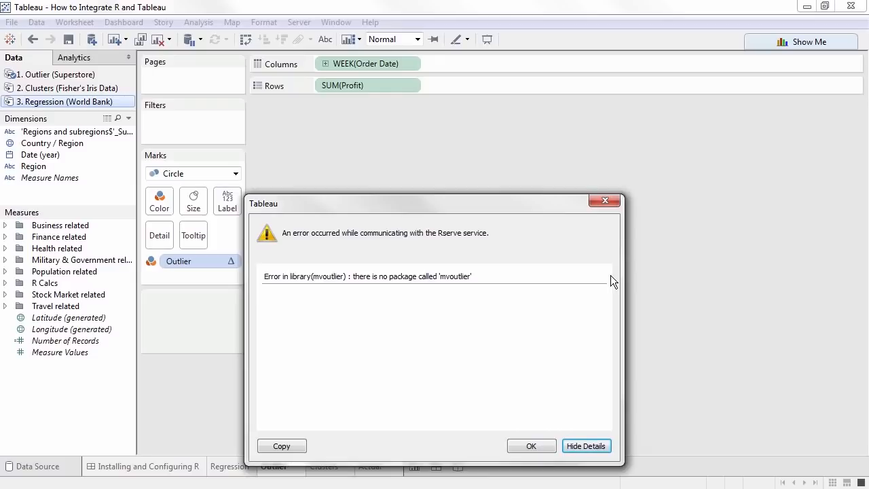
left_click(612, 199)
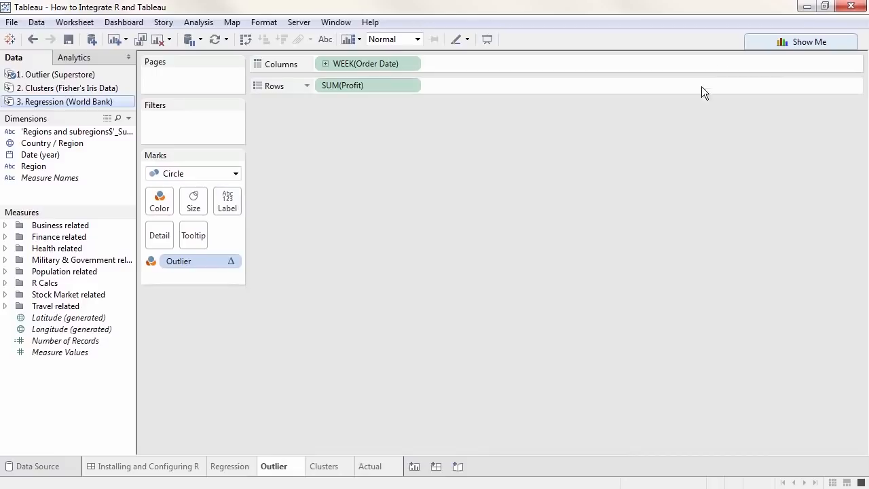
- Switch to the R console, install the mvoutlier package from the CRAN package list, and return to Tableau
left_click(807, 8)
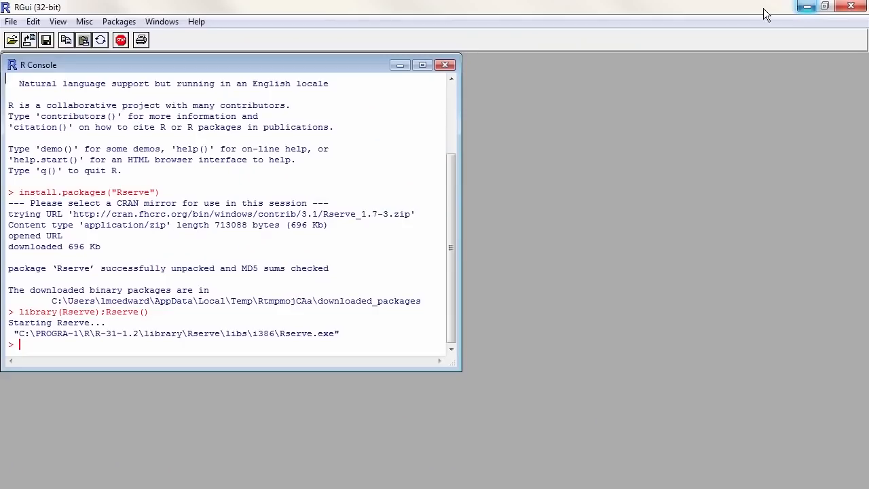
left_click(118, 21)
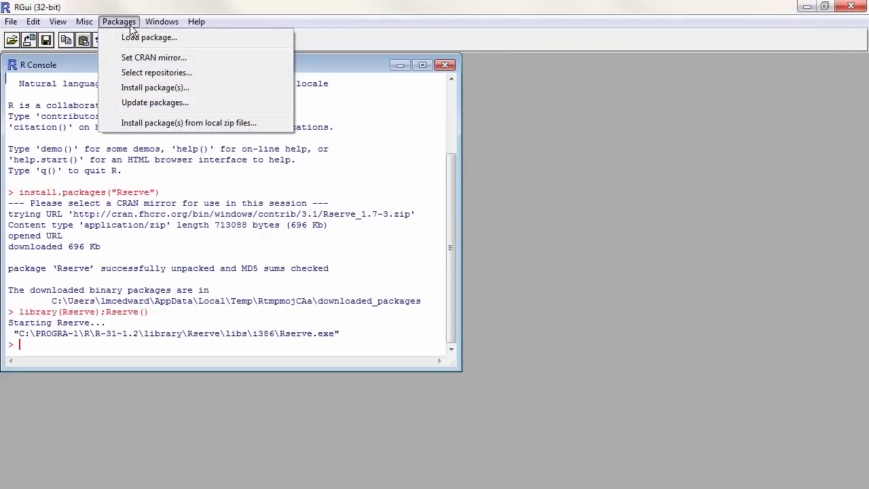
left_click(142, 94)
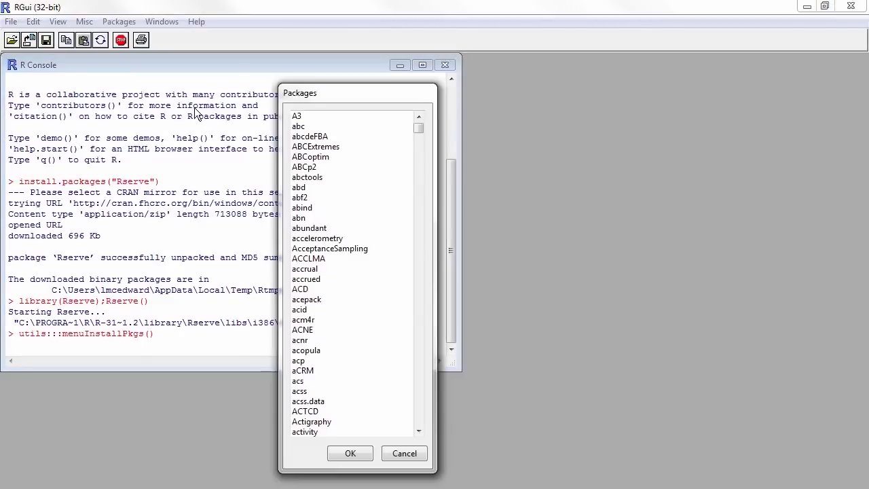
left_click_drag(418, 122, 419, 291)
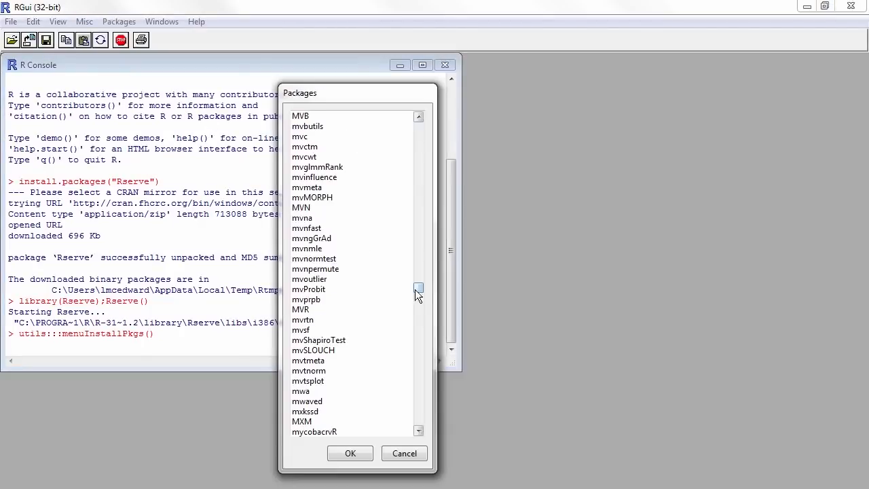
left_click(325, 280)
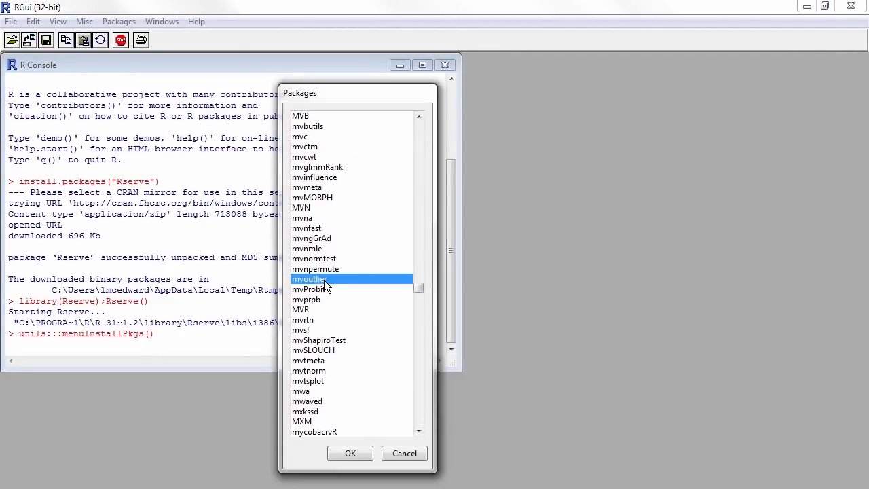
left_click(351, 454)
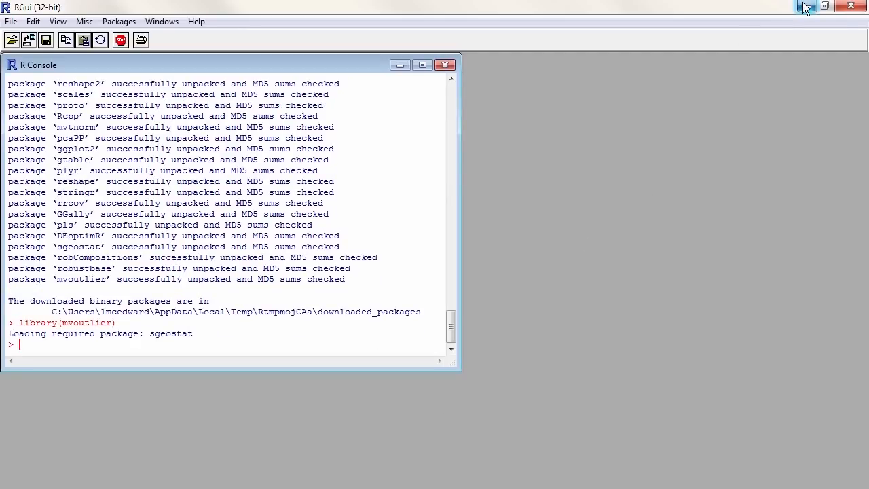
left_click(806, 7)
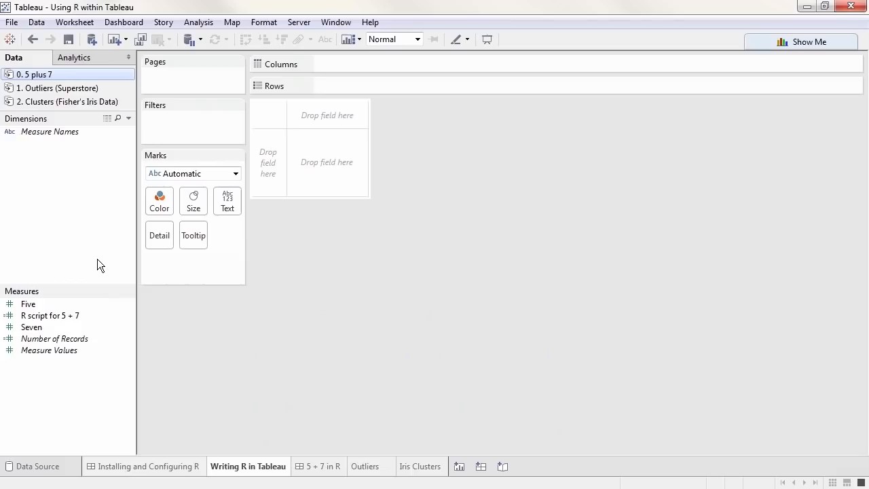
- Start a calculated field to read the SCRIPT_BOOL, SCRIPT_INT, SCRIPT_REAL and SCRIPT_STR table calculation descriptions, and close the editor without creating a field
right_click(97, 259)
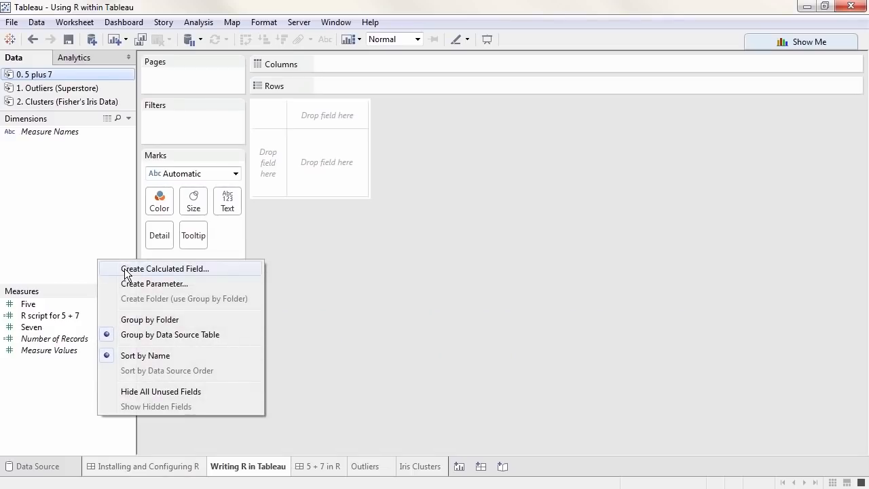
left_click(124, 269)
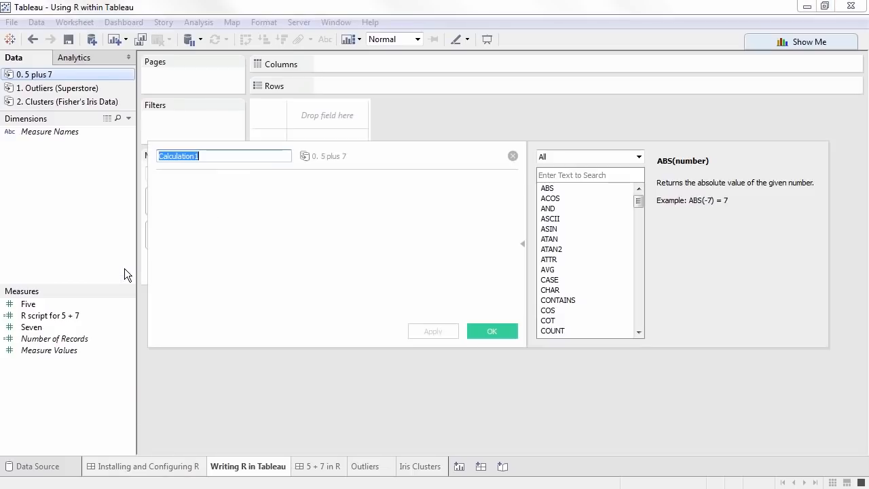
left_click(639, 156)
left_click(619, 256)
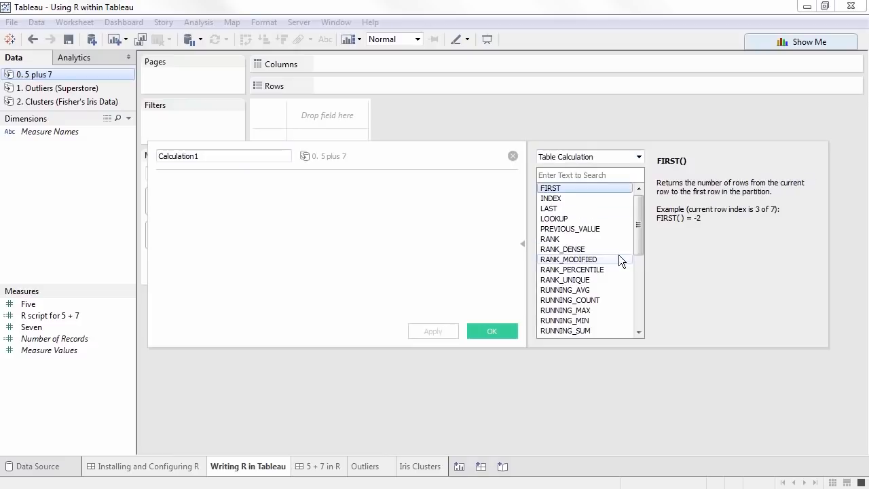
left_click_drag(637, 244, 640, 260)
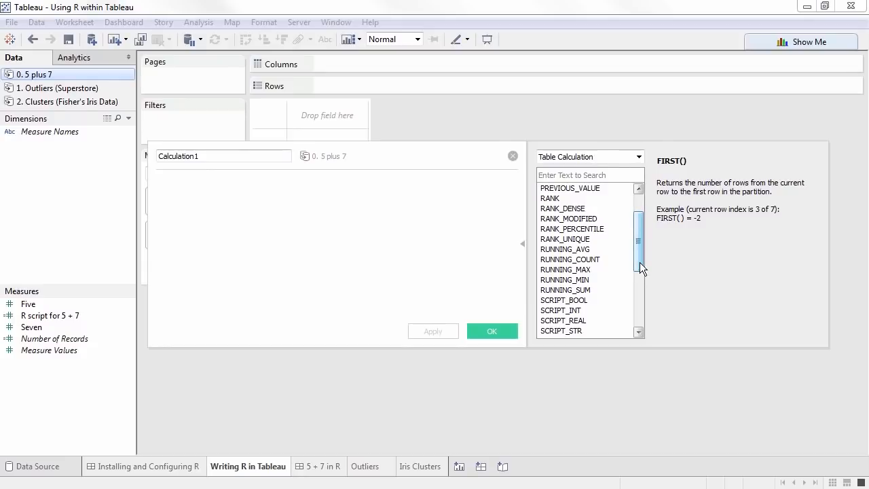
left_click(603, 299)
left_click(602, 310)
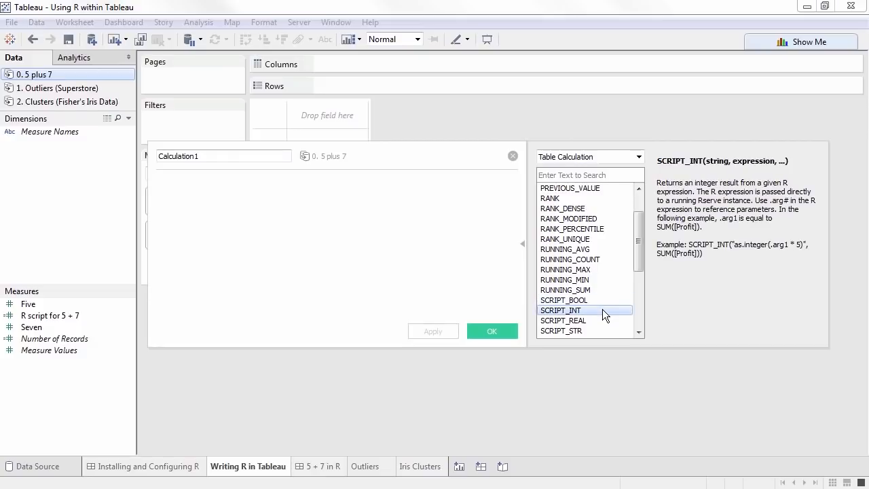
left_click(601, 318)
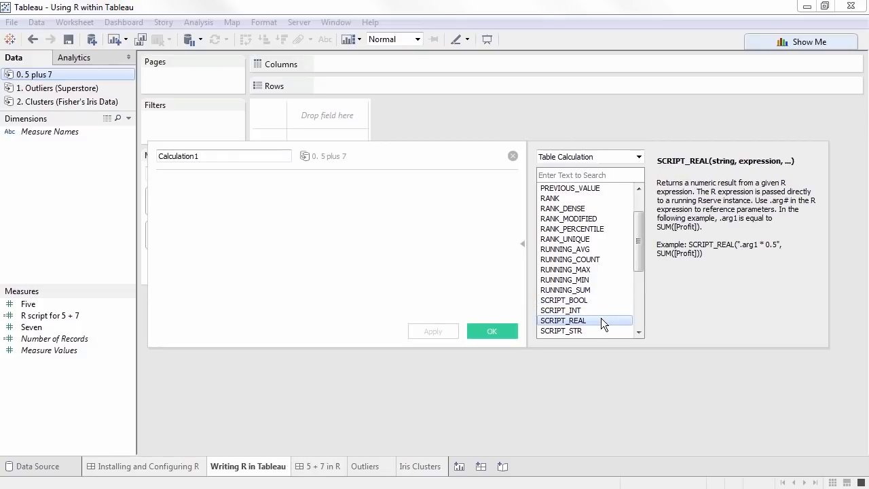
left_click(600, 326)
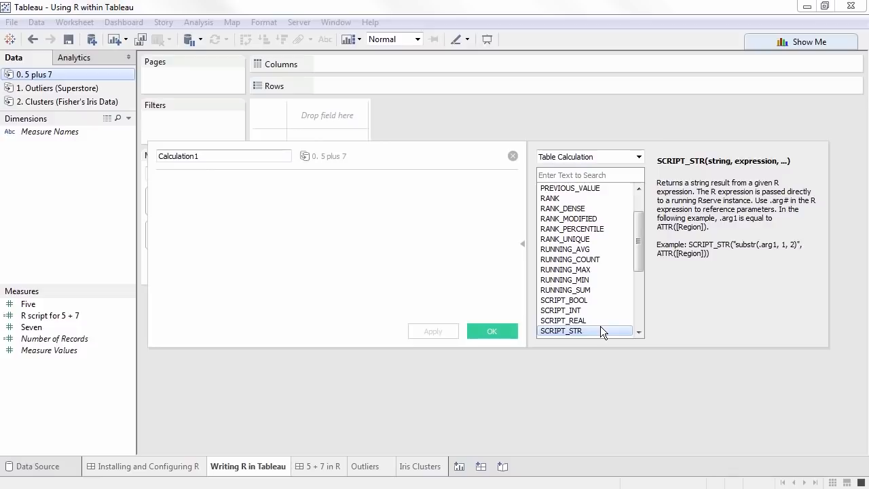
left_click(513, 157)
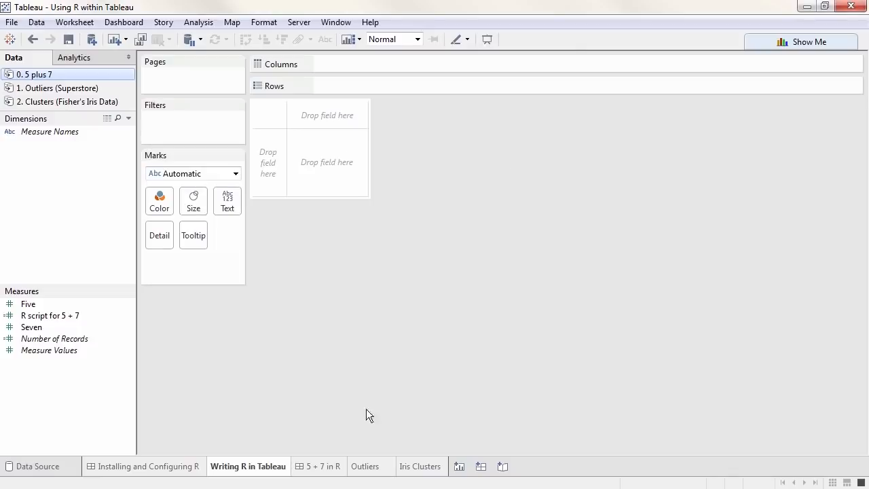
- Review the script on the 5 + 7 in R dashboard and place R script for 5 + 7 in the Writing R in Tableau view
left_click(331, 465)
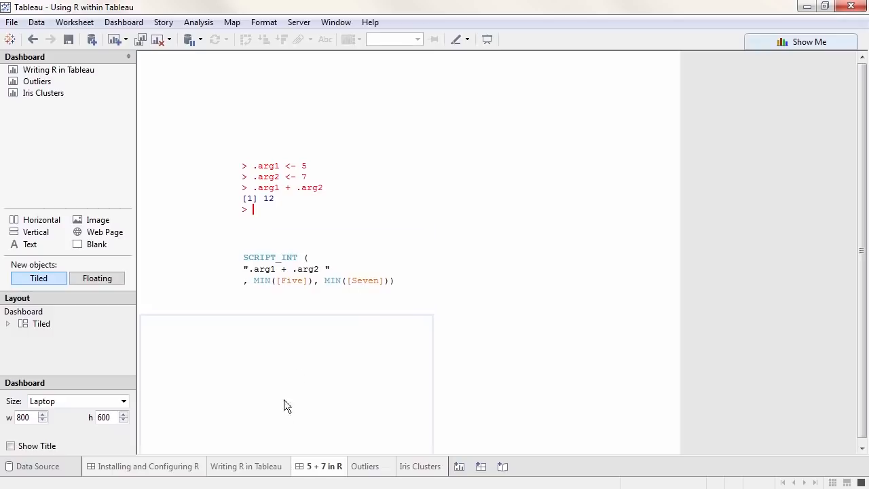
left_click(265, 466)
left_click(64, 72)
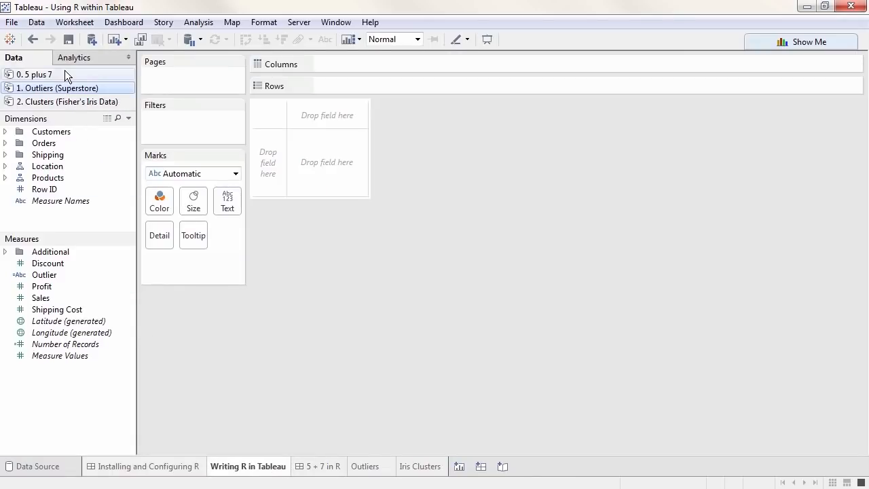
left_click_drag(51, 317, 300, 167)
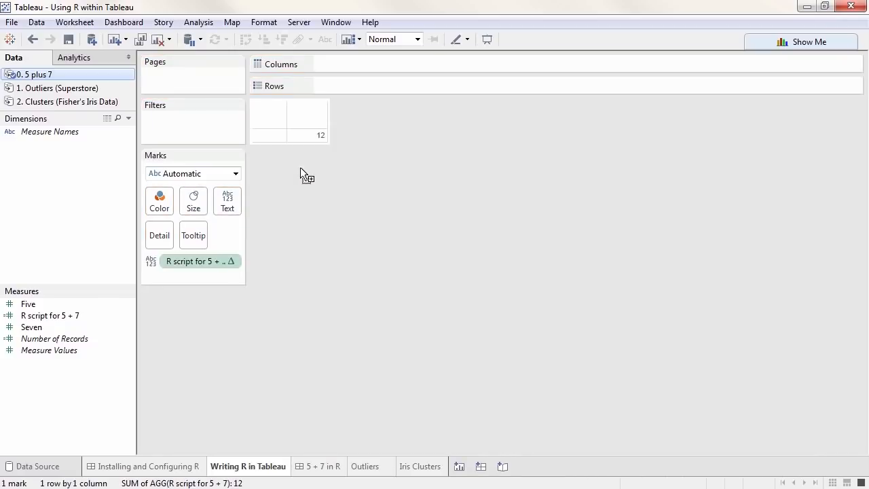
- On the Outliers sheet, examine the formula of the Outlier calculated field in the Outliers (Superstore) data source
left_click(374, 466)
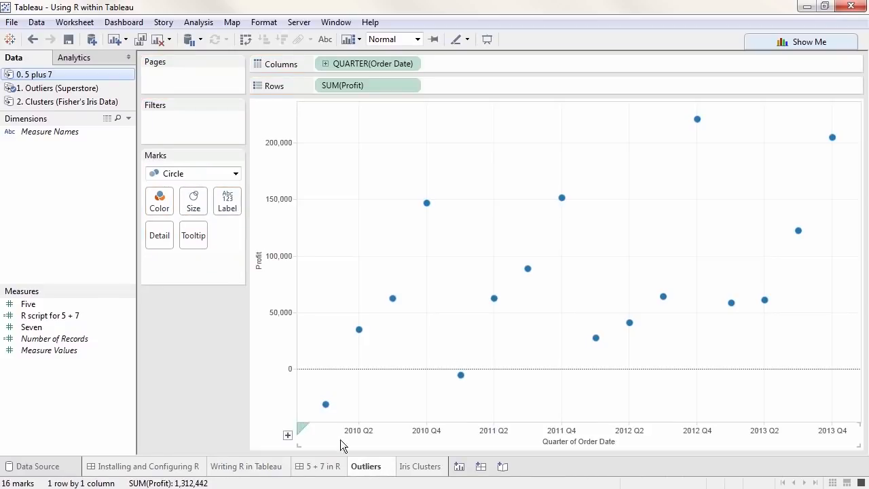
left_click(97, 90)
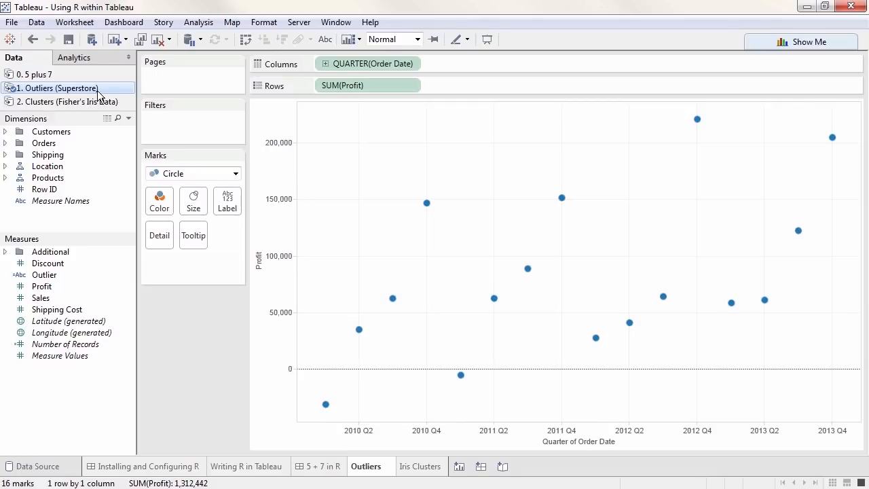
right_click(64, 278)
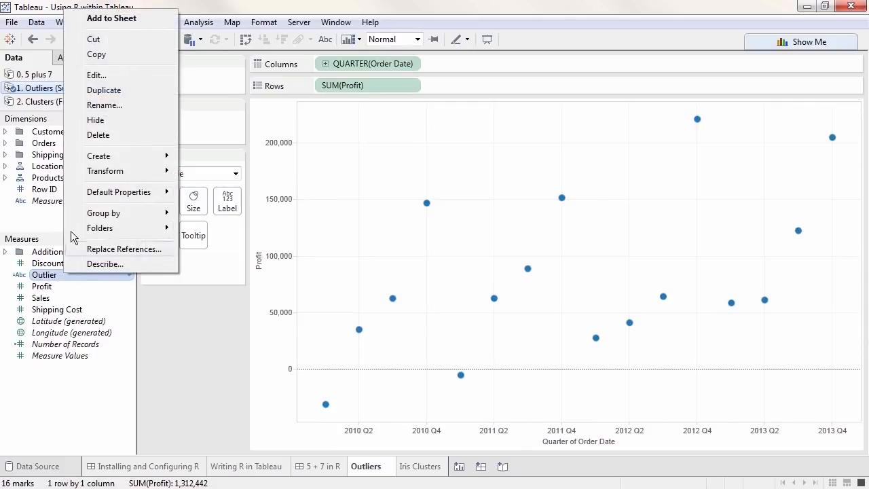
left_click(111, 77)
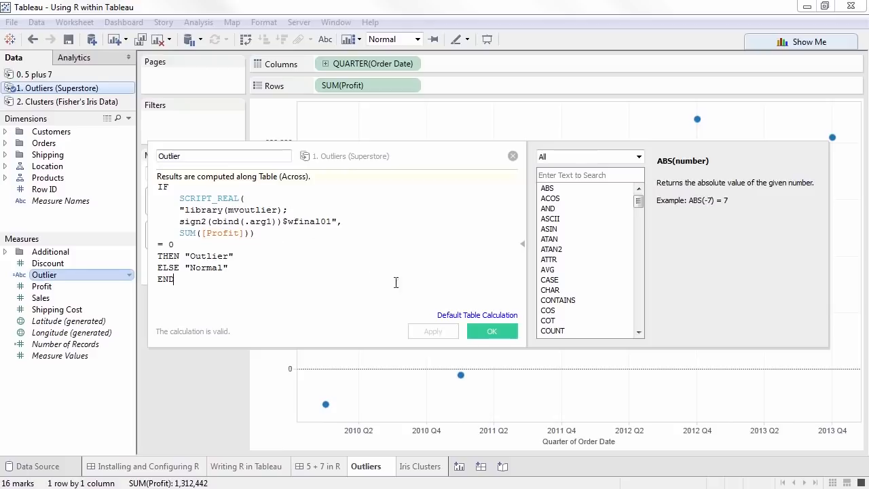
left_click(482, 331)
- Color the profit marks by the Outlier field and drill Order Date down from quarter to week
left_click_drag(86, 274, 163, 208)
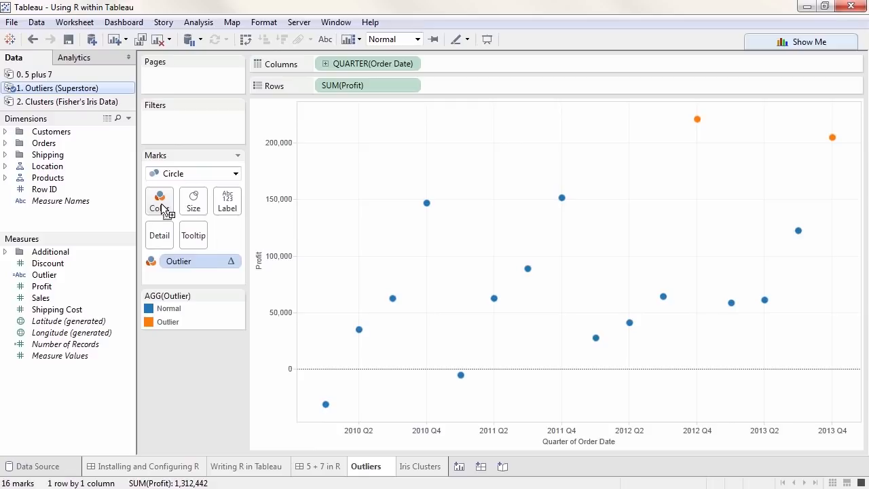
left_click(325, 64)
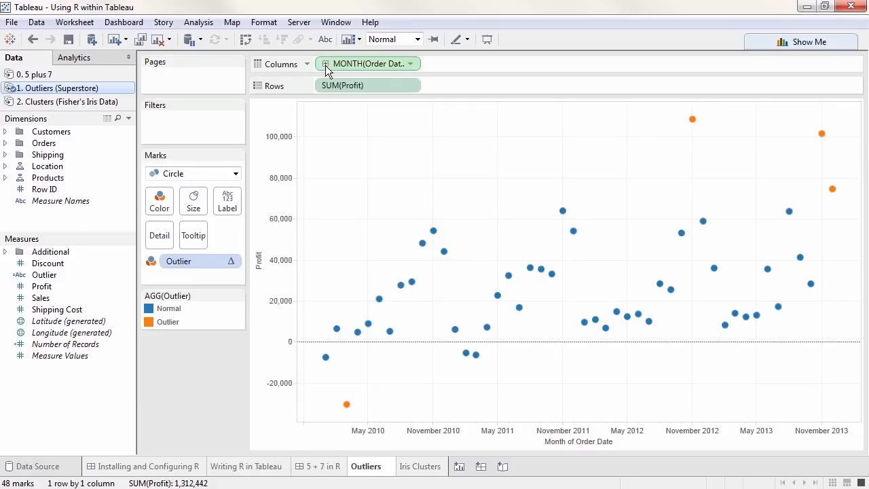
left_click(325, 64)
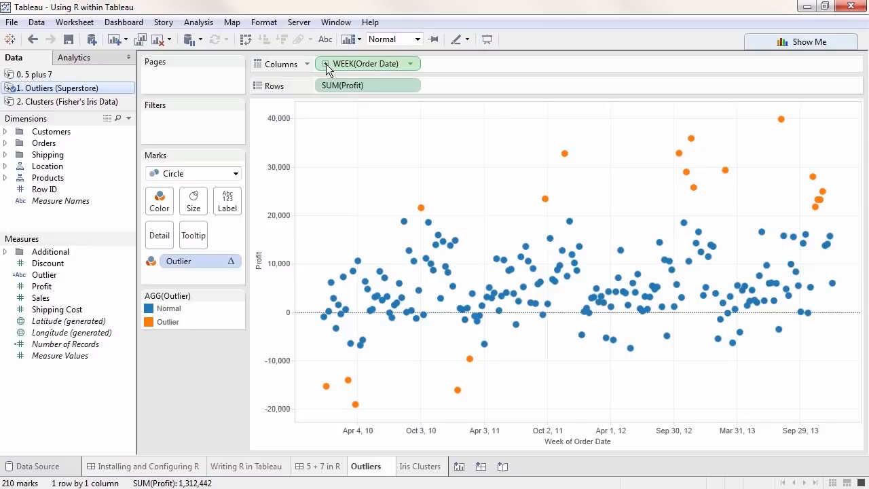
- On the Iris Clusters sheet, examine the full formula of the Cluster calculated field in the Clusters (Fisher's Iris Data) data source
left_click(408, 467)
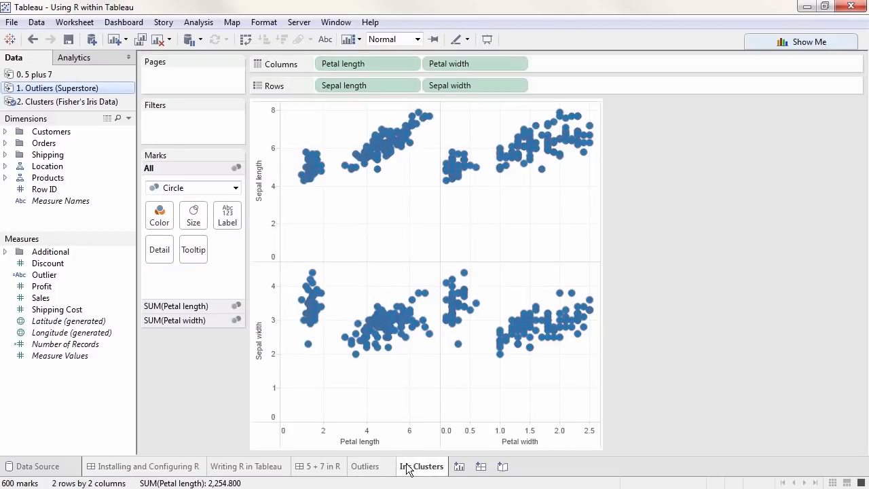
left_click(114, 104)
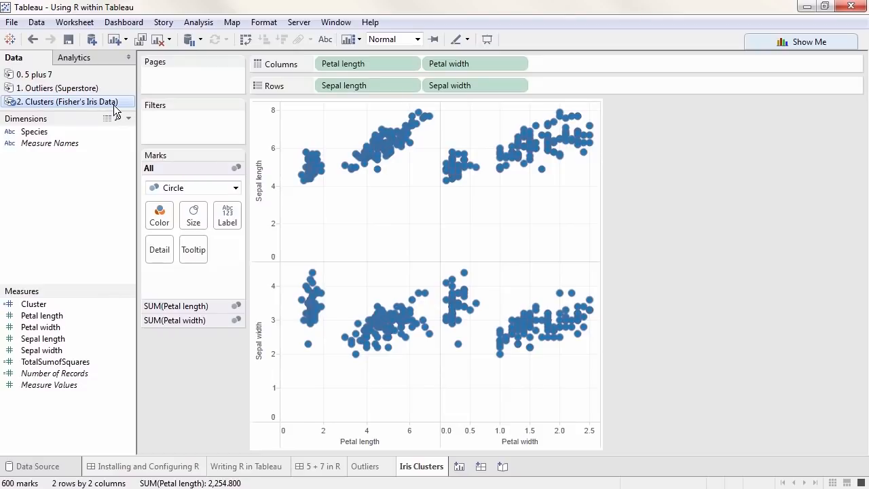
right_click(77, 303)
left_click(125, 90)
left_click(523, 245)
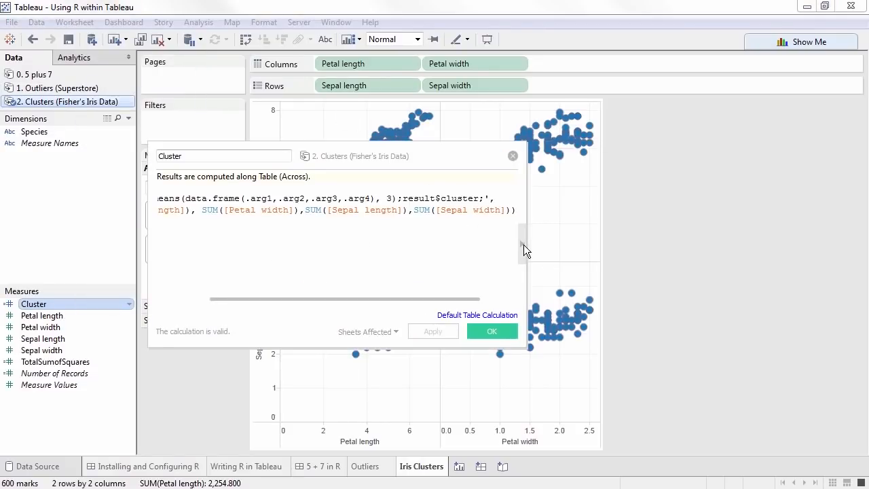
left_click_drag(527, 263, 713, 280)
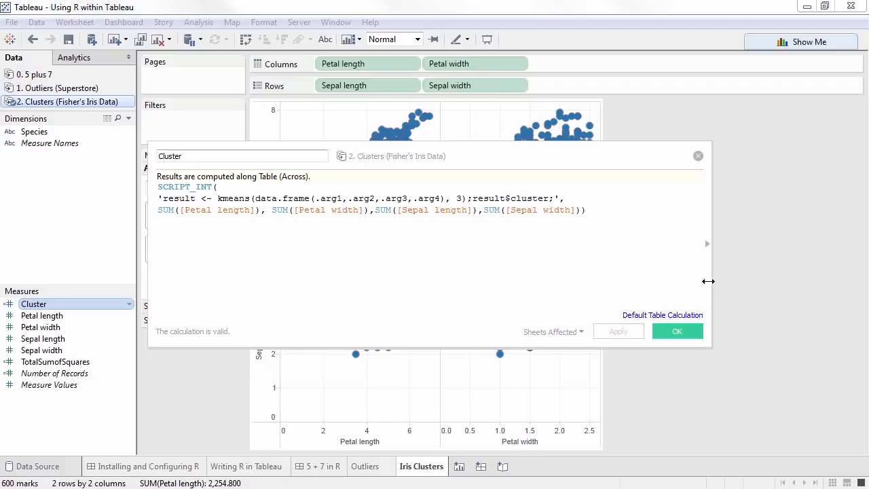
left_click(679, 332)
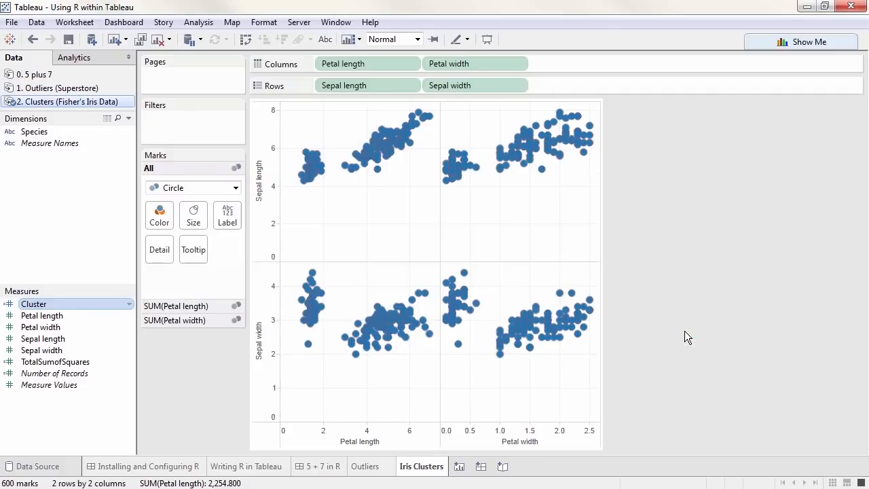
- Color the iris scatter plot marks by the Cluster field, and replace it with Species as the color field to compare groupings
left_click_drag(124, 305, 159, 217)
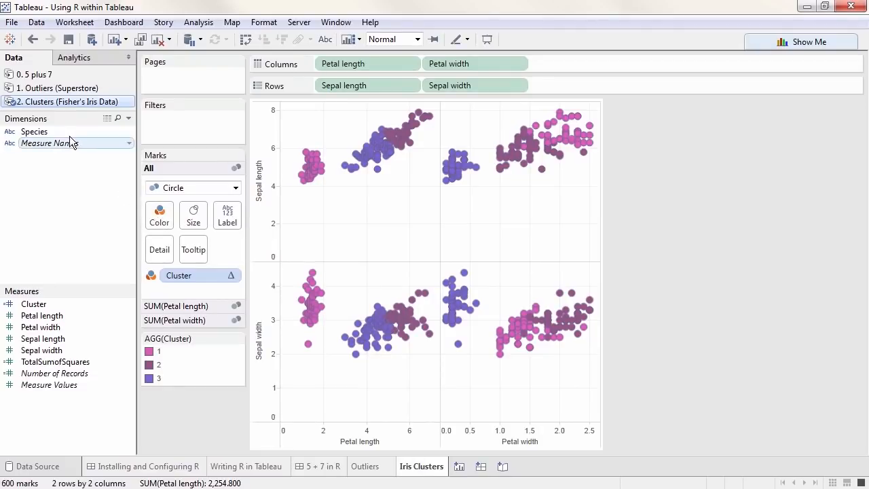
left_click_drag(68, 133, 186, 275)
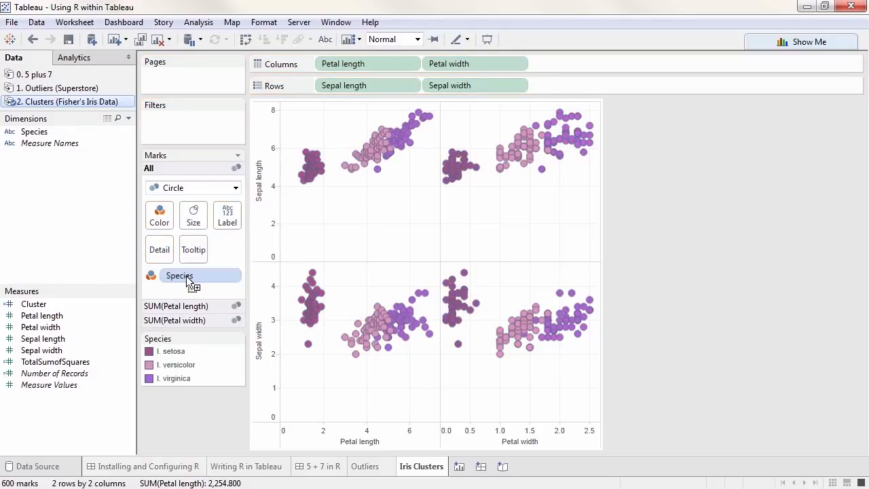